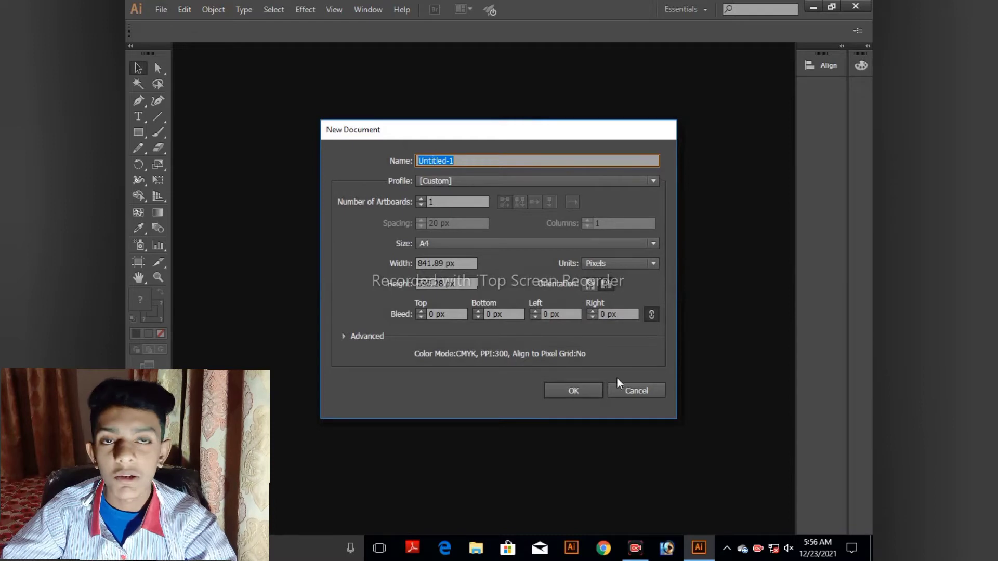
Create a new landscape A4 document in pixels with one artboard, CMYK color and the default name.
click(567, 390)
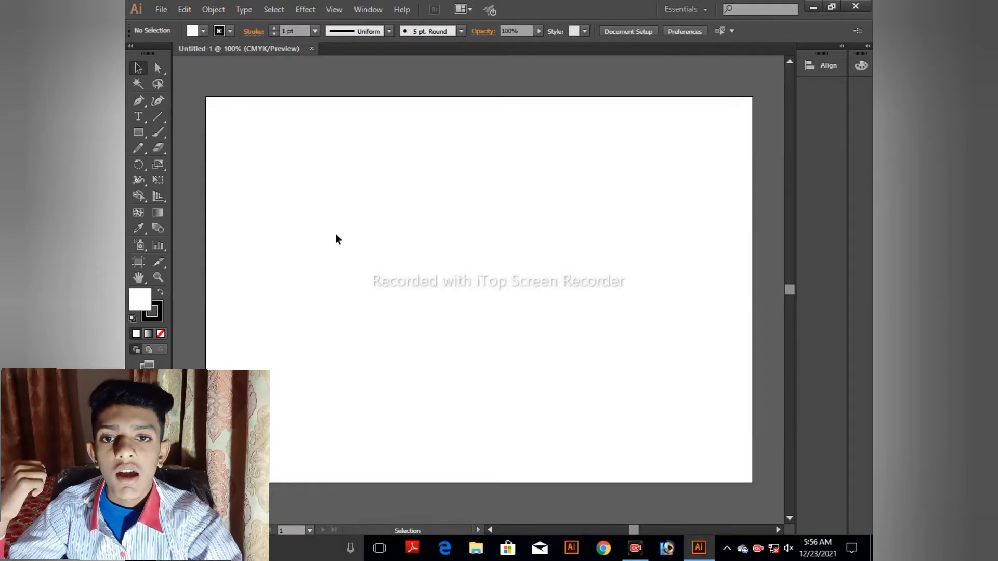
Draw a large perfect circle near the middle of the artboard with the Ellipse tool.
click(140, 134)
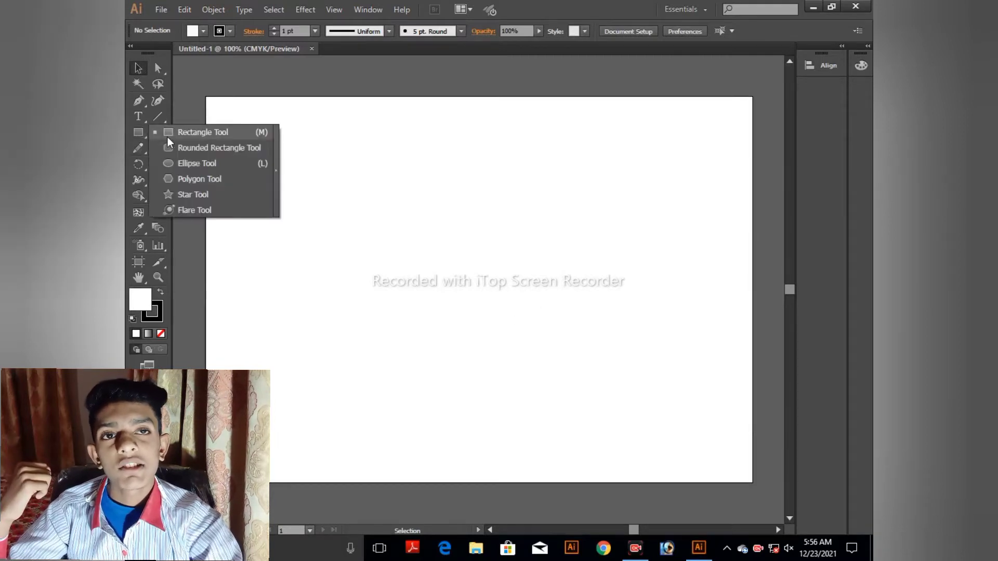
click(186, 164)
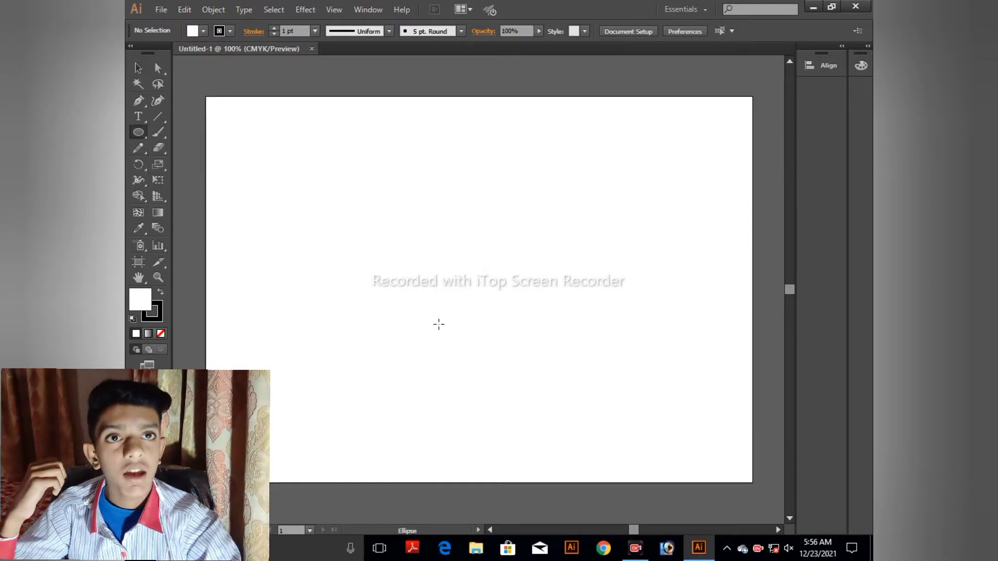
drag(398, 270, 550, 354)
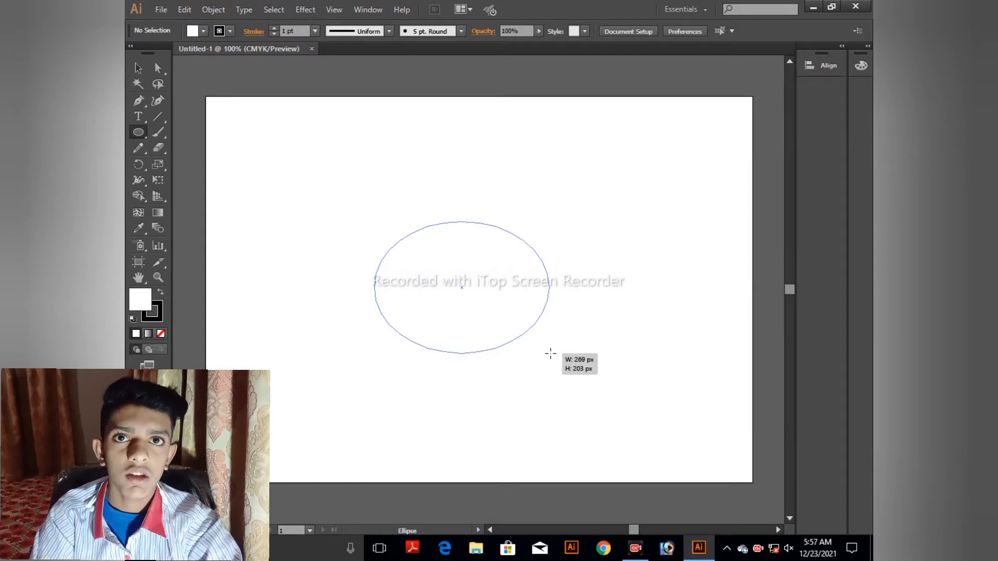
drag(551, 354, 571, 323)
key(shift)
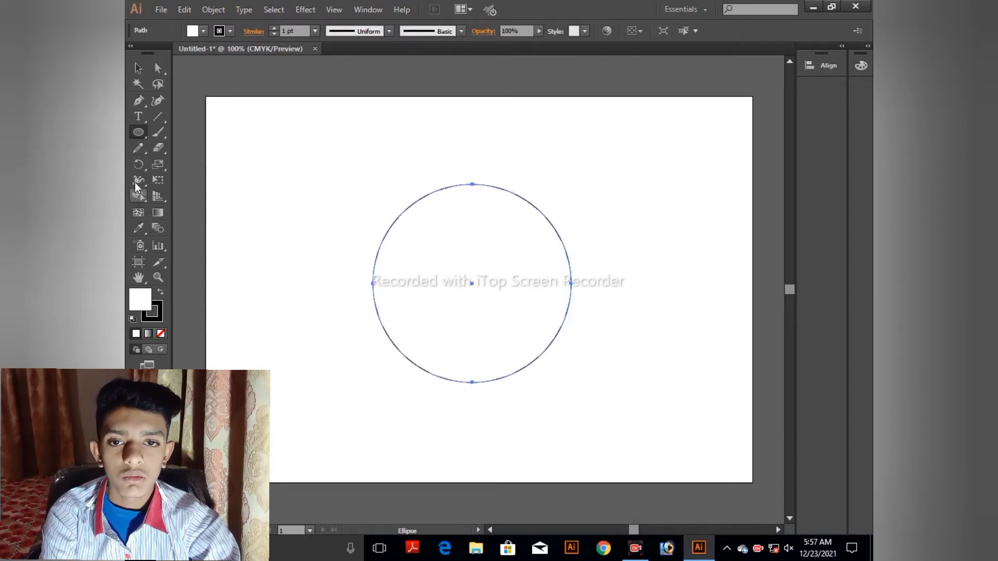
Draw a rectangle over the circle's lower part and unite both shapes with the Shape Builder tool.
drag(138, 134, 175, 134)
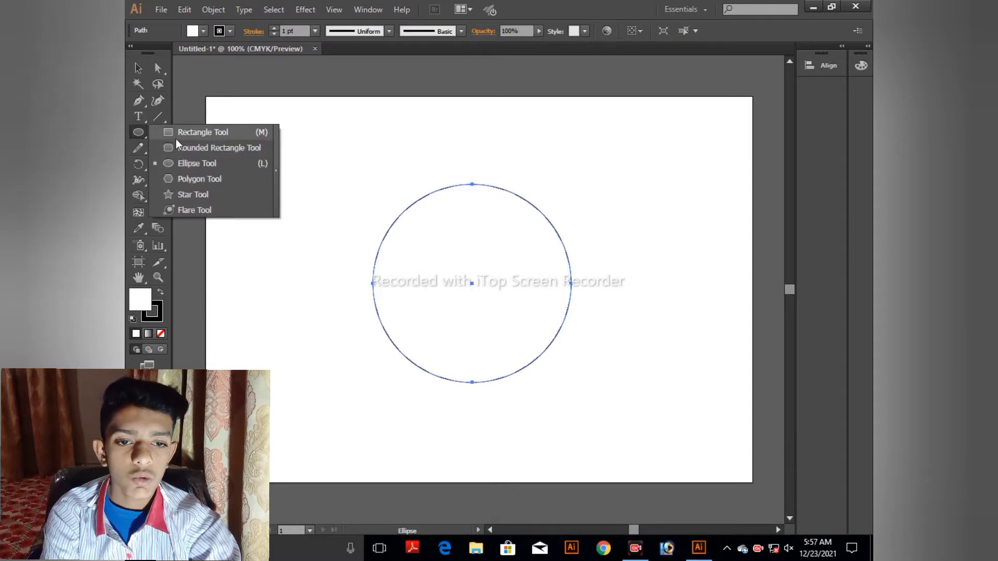
drag(388, 383, 556, 392)
click(137, 68)
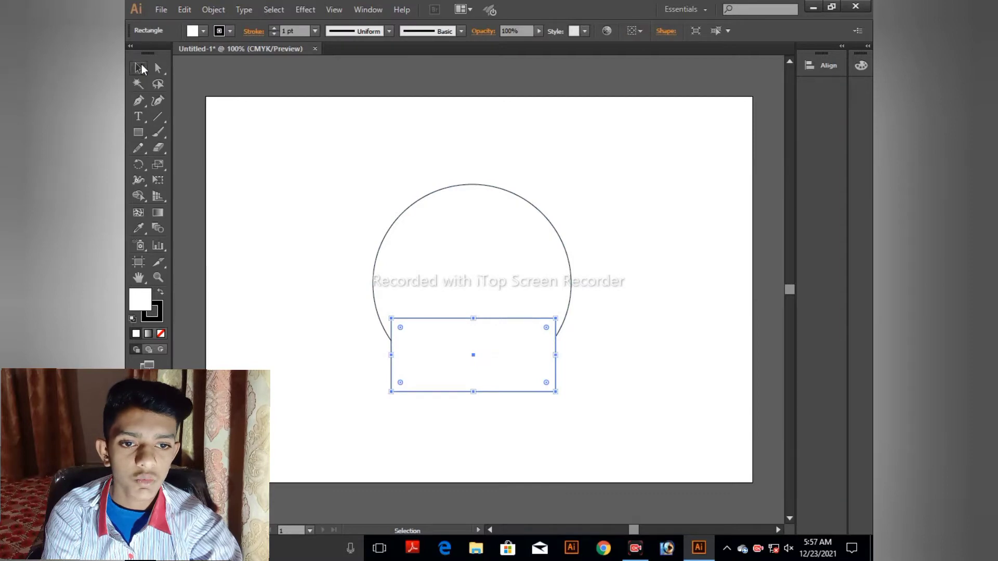
drag(285, 153, 580, 497)
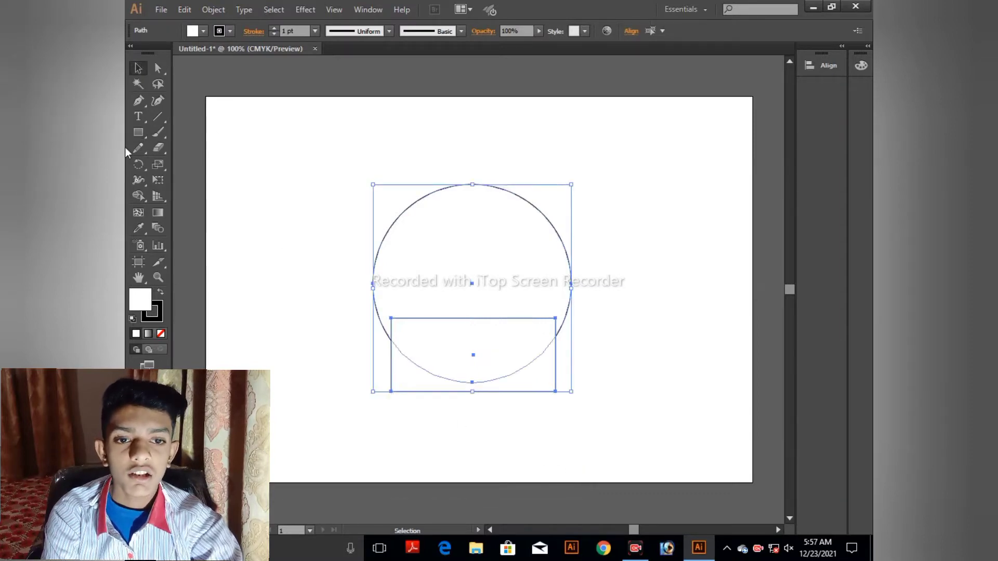
click(137, 197)
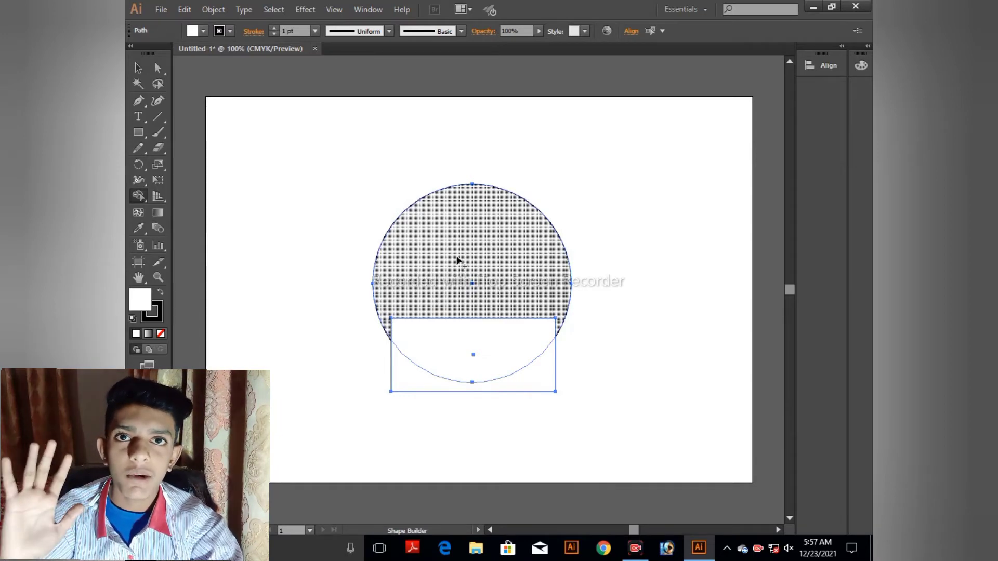
drag(457, 258, 463, 387)
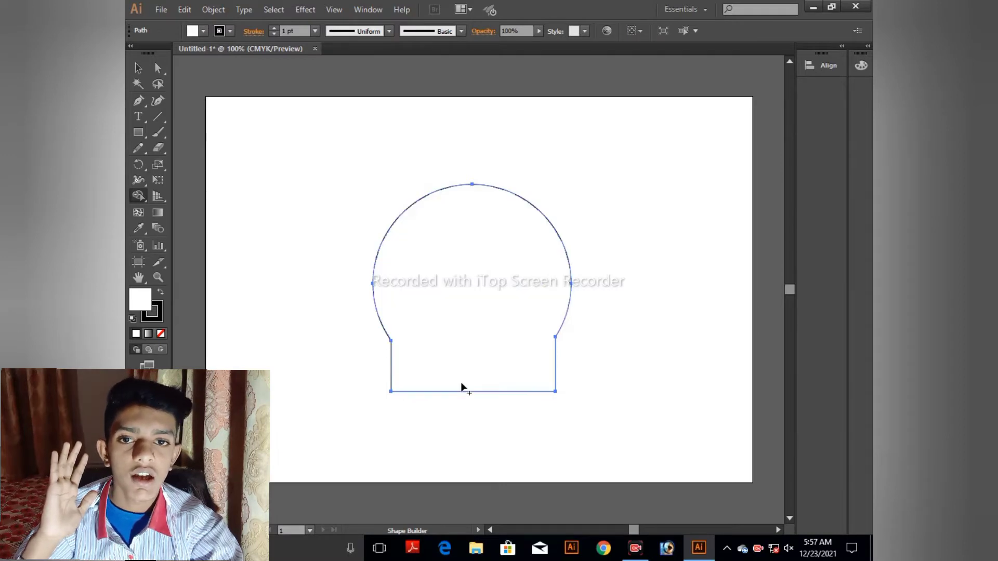
Delete the top anchor point of the merged circle shape to open it into a bowl outline.
click(158, 68)
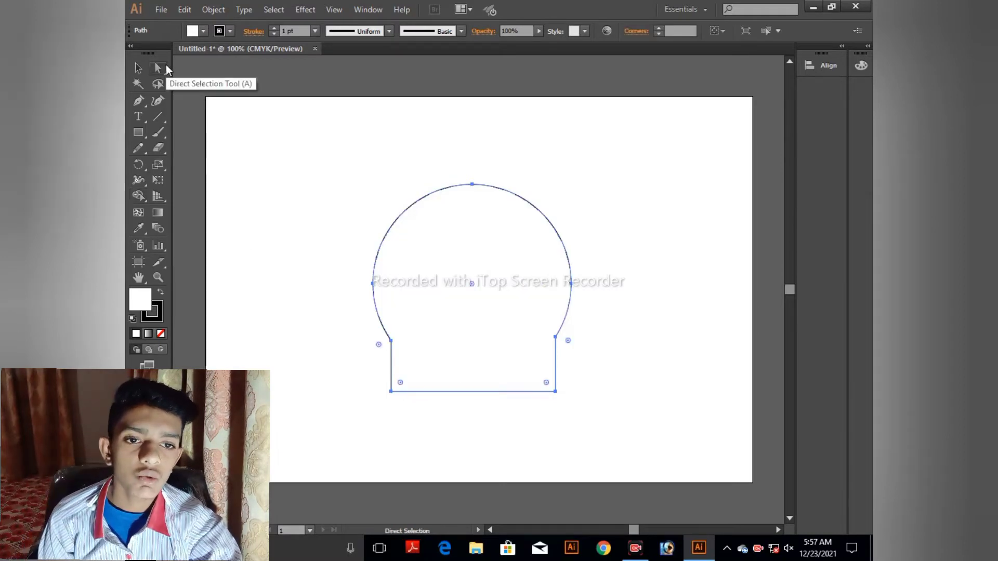
drag(434, 147, 508, 221)
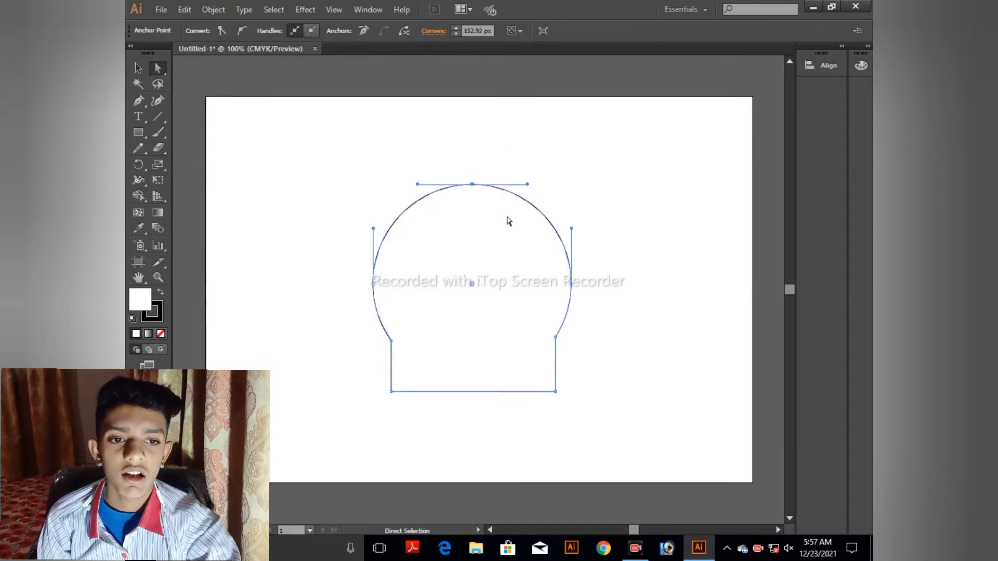
key(Delete)
click(508, 223)
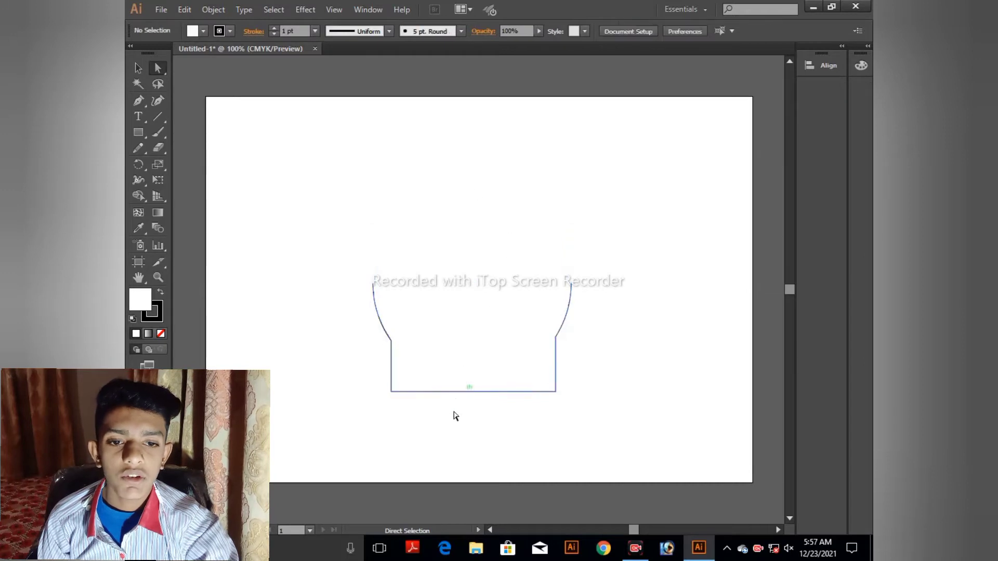
Move the bowl's bottom corner points up to shorten its base, and raise its two open end points.
drag(371, 380, 602, 417)
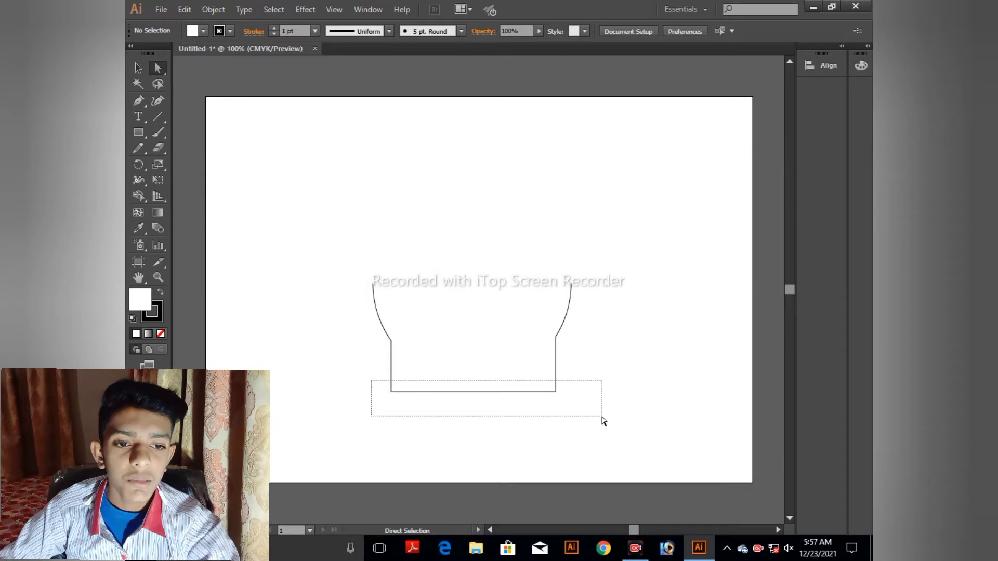
drag(371, 380, 602, 418)
drag(557, 395, 558, 358)
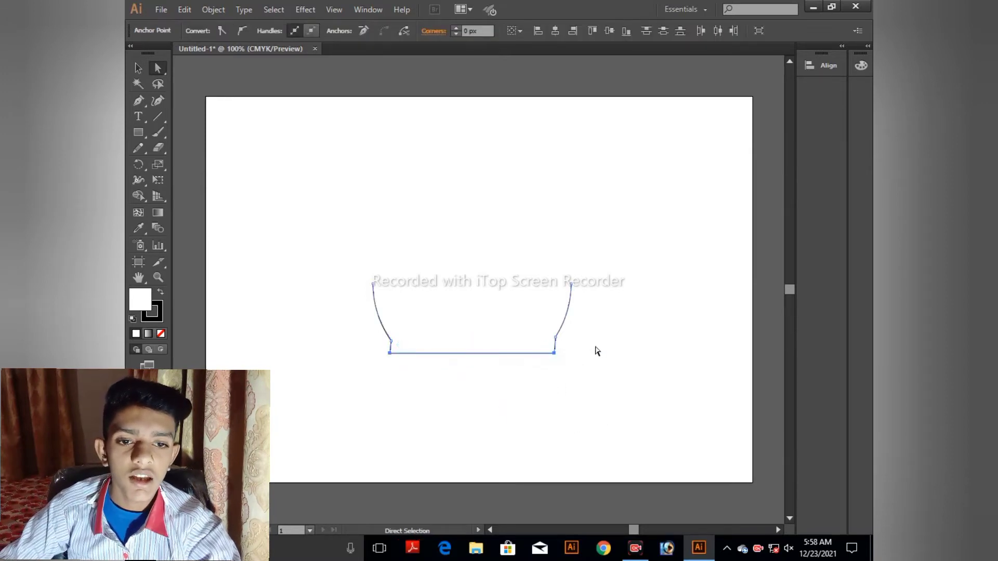
click(596, 420)
drag(341, 275, 627, 303)
drag(572, 284, 573, 253)
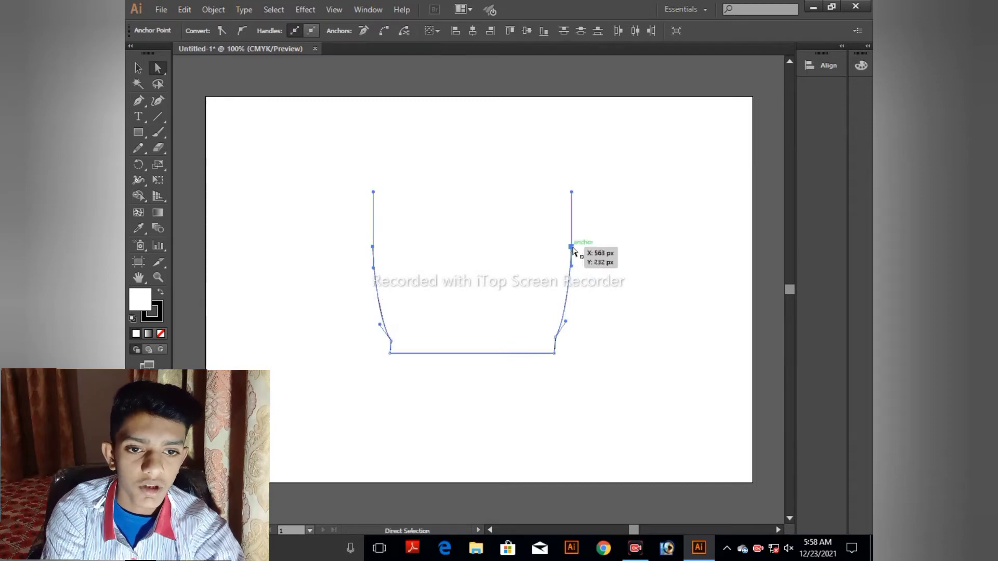
click(603, 312)
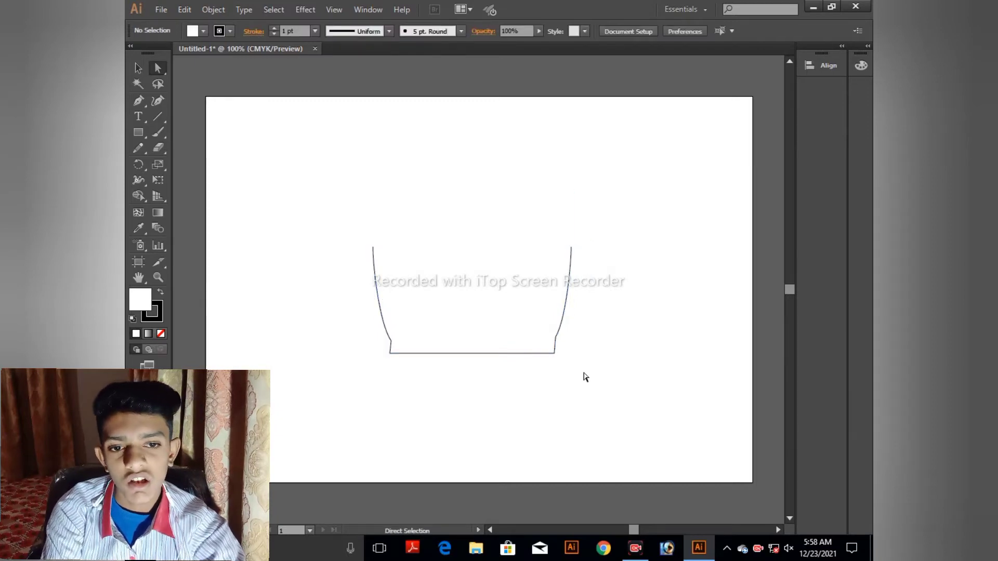
Delete the entire bowl outline from the artboard.
drag(263, 179, 601, 479)
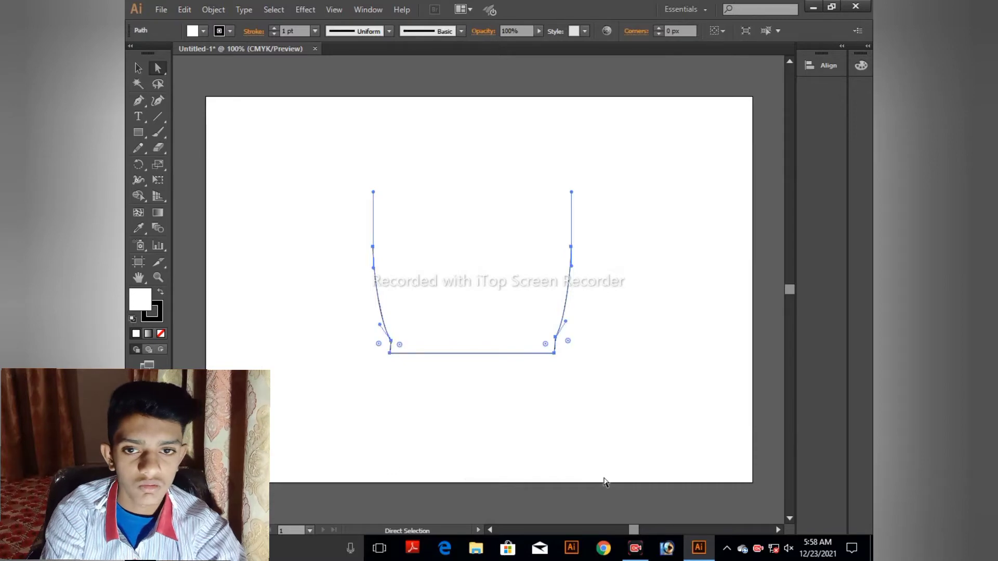
key(Delete)
Draw a wide ellipse in the middle of the artboard and a narrower rectangle overlapping its lower edge.
drag(147, 136, 199, 164)
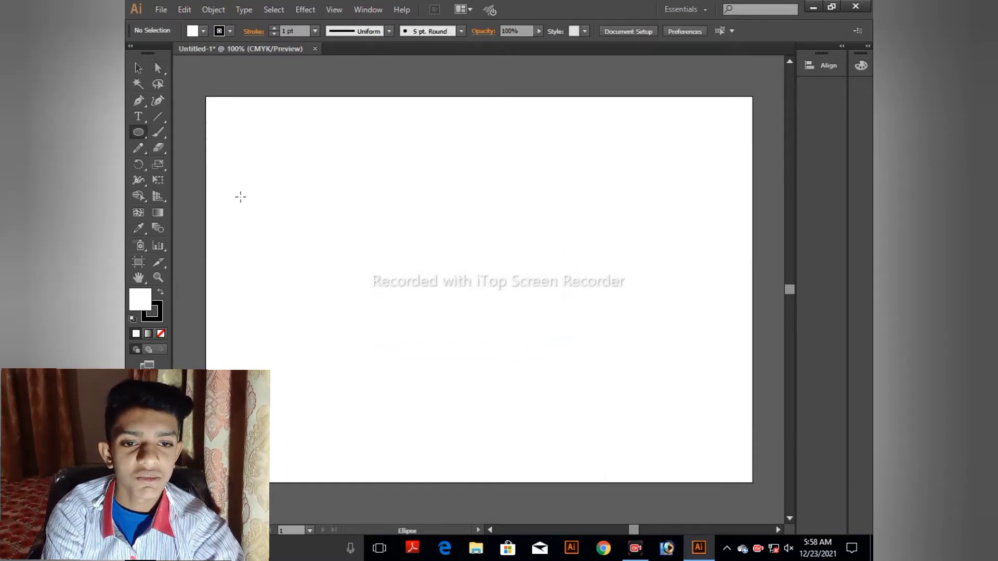
drag(357, 250, 565, 380)
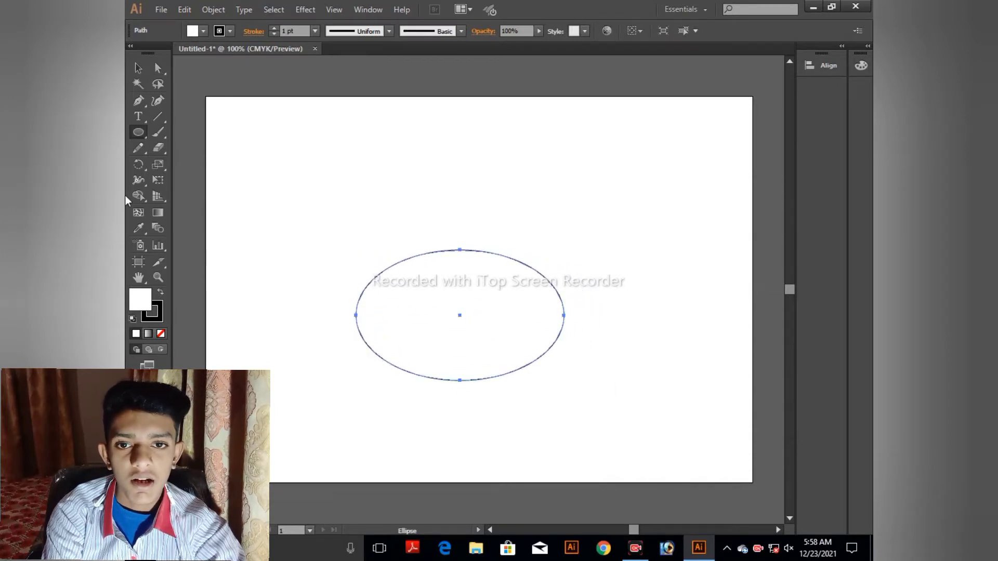
drag(136, 137, 213, 132)
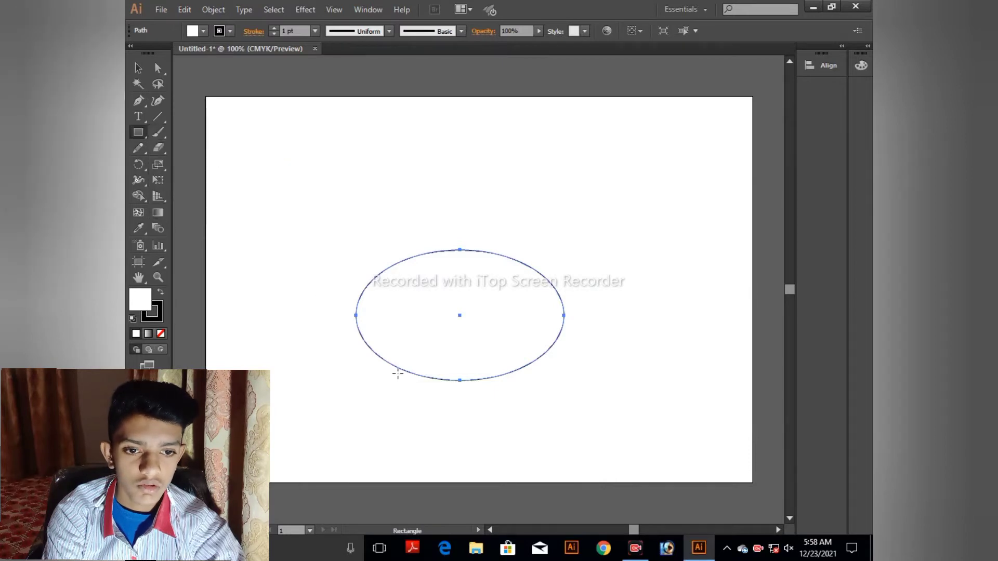
mouse_move(375, 371)
mouse_down()
mouse_move(535, 453)
mouse_move(566, 457)
mouse_move(525, 431)
mouse_move(534, 395)
mouse_up()
Stretch the ellipse upward from its top edge to make it taller.
click(137, 68)
click(440, 253)
drag(460, 250, 463, 231)
Unite the ellipse and the rectangle into one shape with the Shape Builder tool.
click(320, 208)
drag(320, 207, 561, 404)
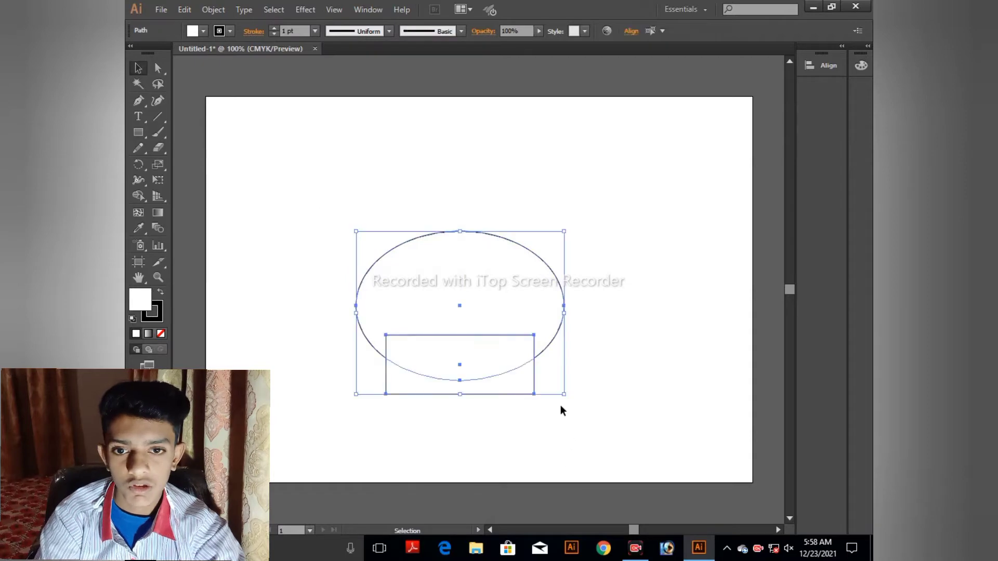
click(138, 196)
drag(493, 287, 492, 396)
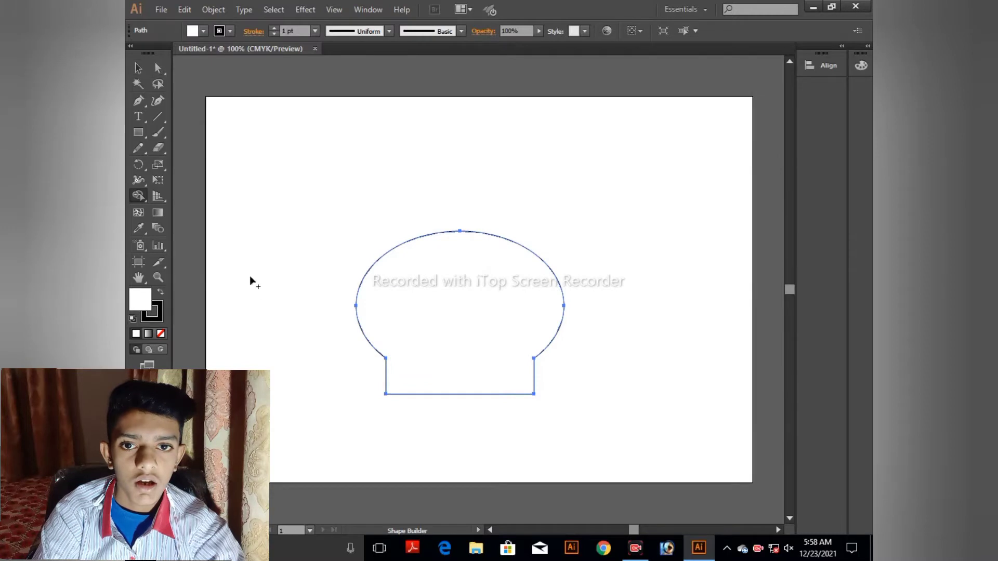
Move the two bottom corner points of the merged shape up to leave a short base.
click(158, 67)
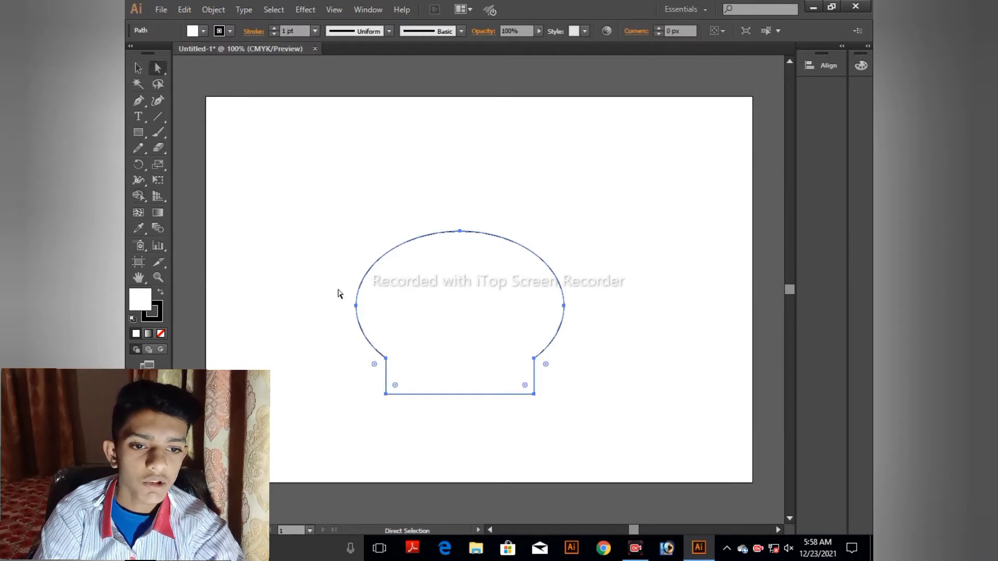
drag(362, 397, 535, 367)
click(413, 156)
Delete the top anchor point of the merged shape to leave an open bowl outline.
drag(437, 188, 484, 245)
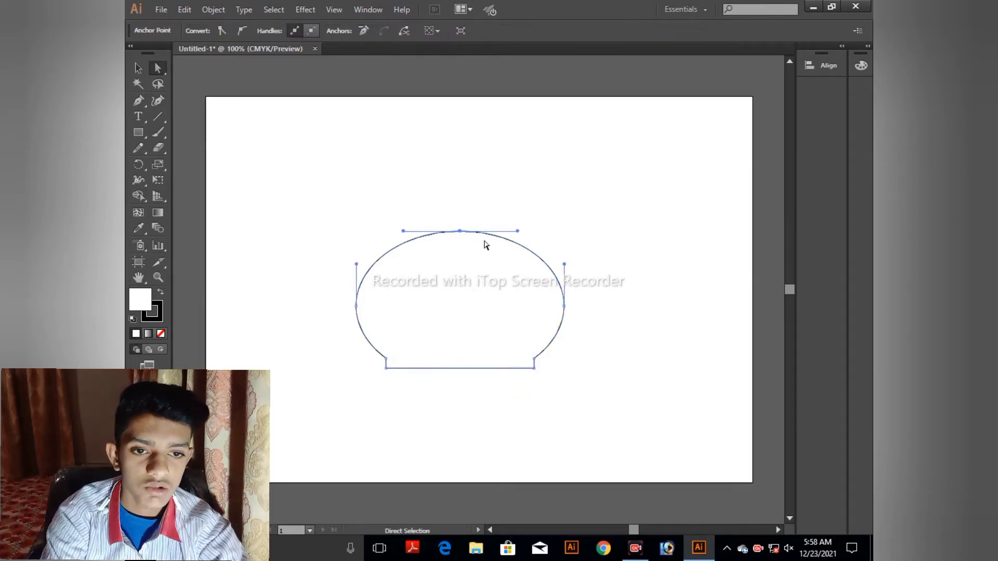
key(Delete)
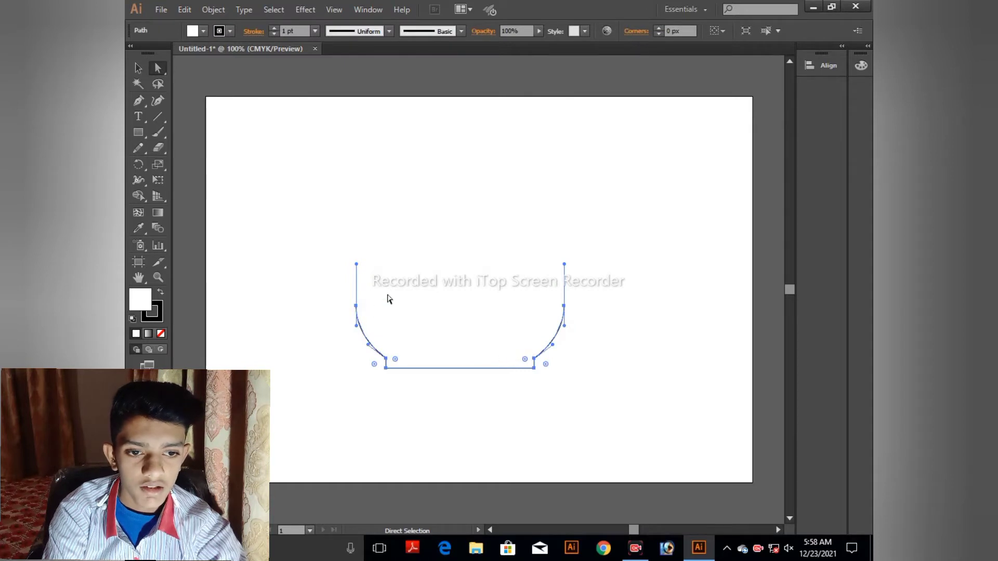
click(404, 278)
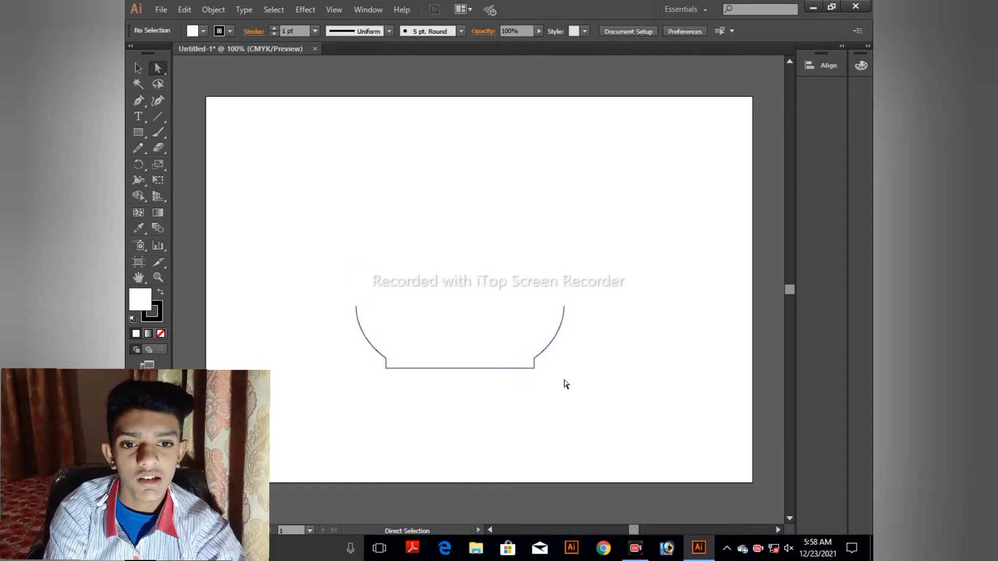
Narrow the bowl outline evenly from both sides, keeping its height and center.
drag(283, 282, 624, 413)
click(138, 67)
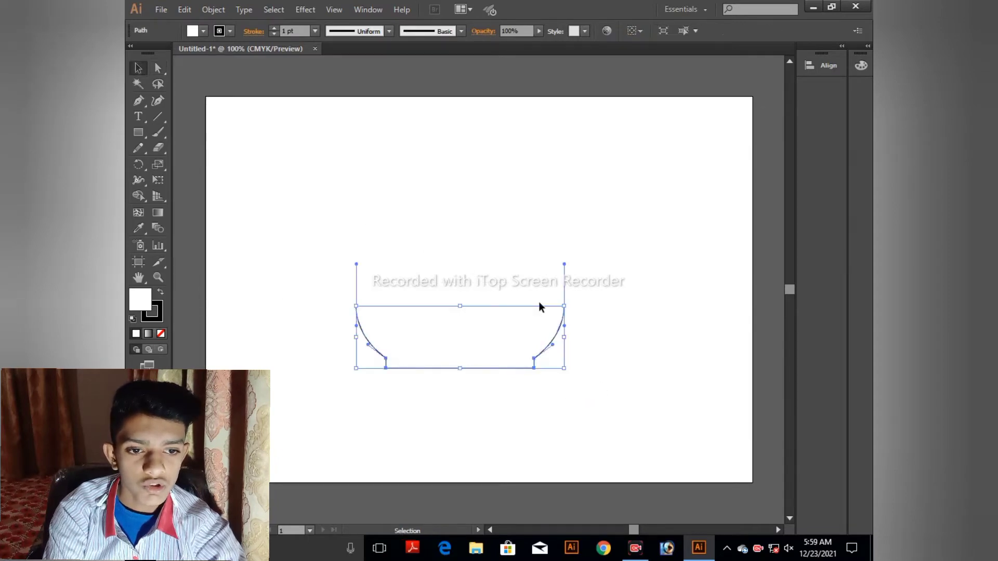
drag(562, 338, 534, 340)
click(551, 248)
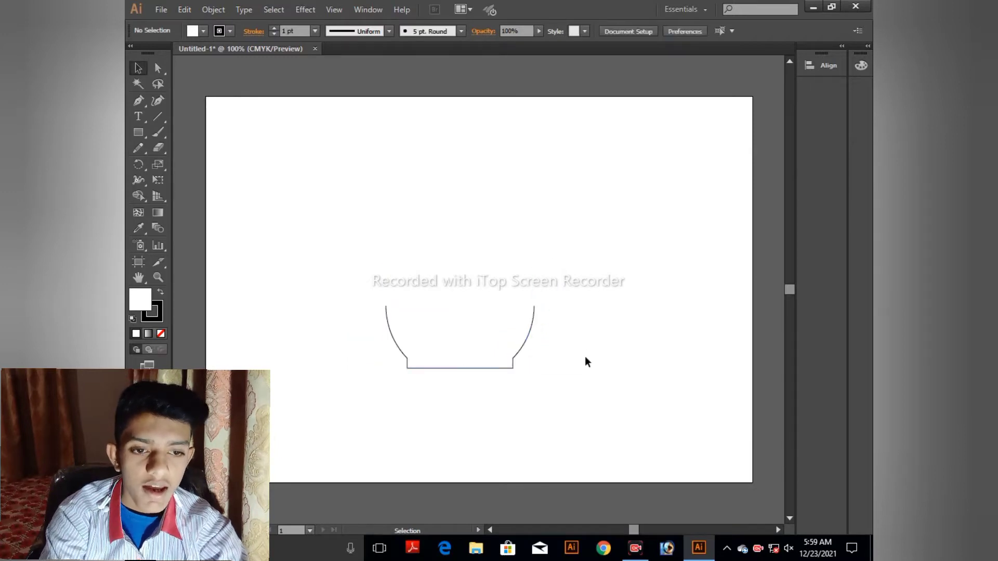
Set the bowl outline's stroke weight to 6 pt and shift the outline slightly up and to the left.
key(ctrl+plus)
key(ctrl+plus)
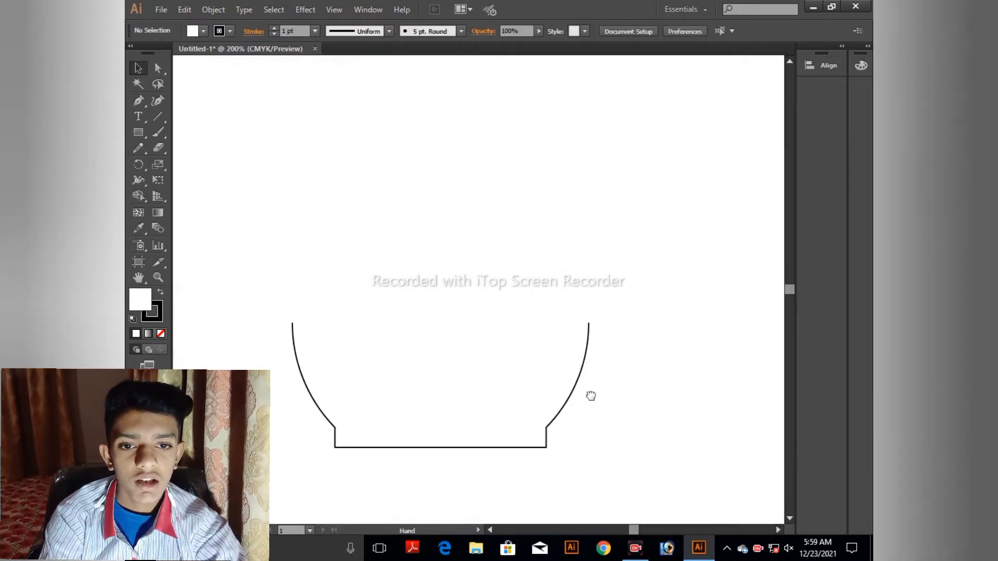
drag(591, 395, 574, 345)
drag(281, 254, 608, 461)
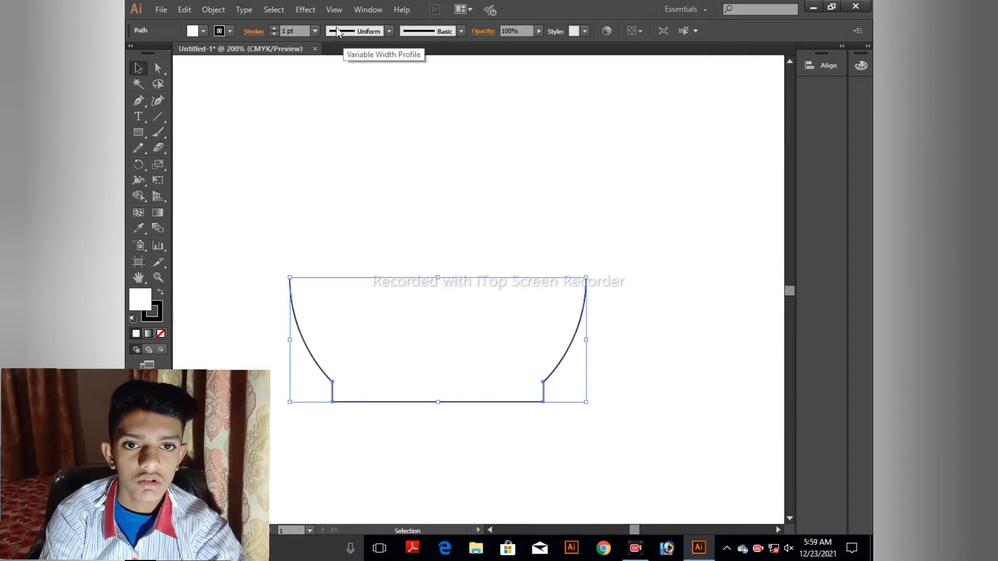
click(314, 31)
click(328, 161)
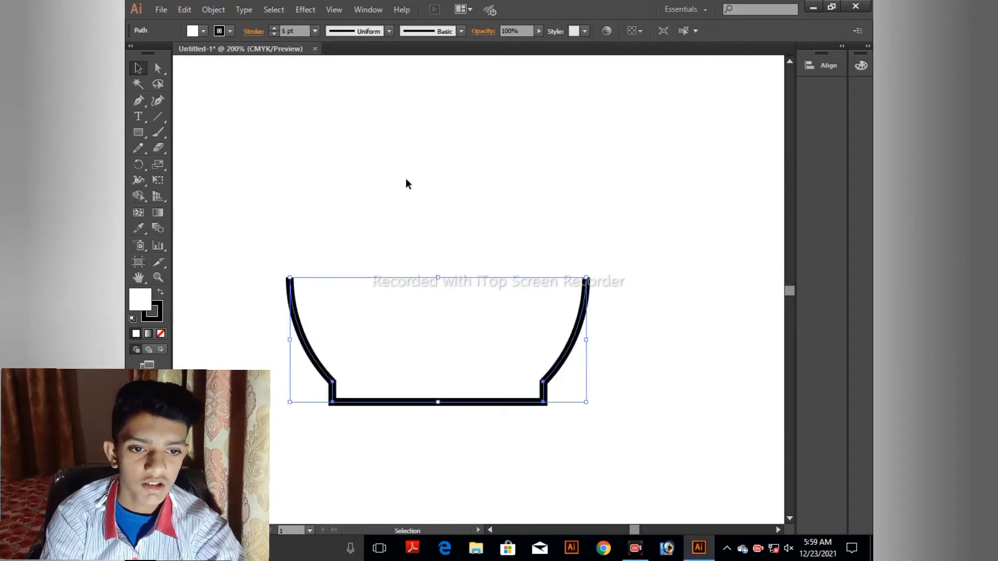
click(494, 238)
drag(519, 295, 507, 287)
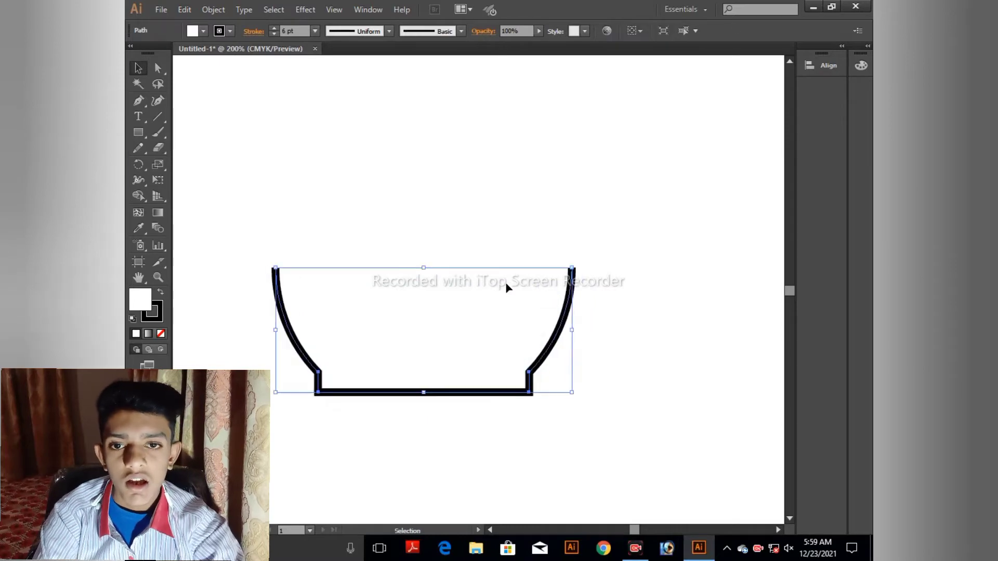
Draw a small, nearly square rectangle to the right of the bowl outline.
click(137, 134)
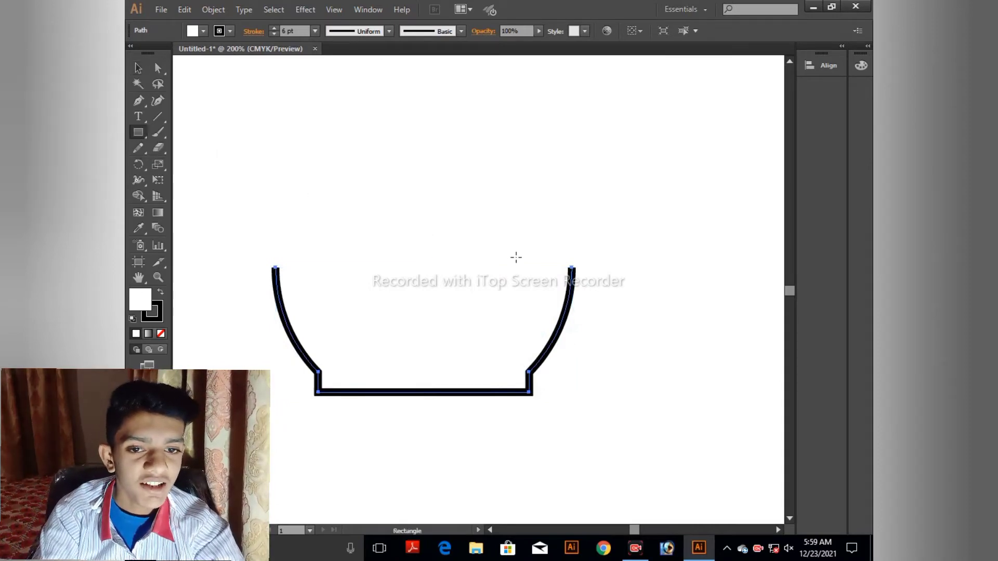
mouse_move(624, 298)
mouse_down()
mouse_move(557, 272)
mouse_move(627, 318)
mouse_move(619, 310)
mouse_up()
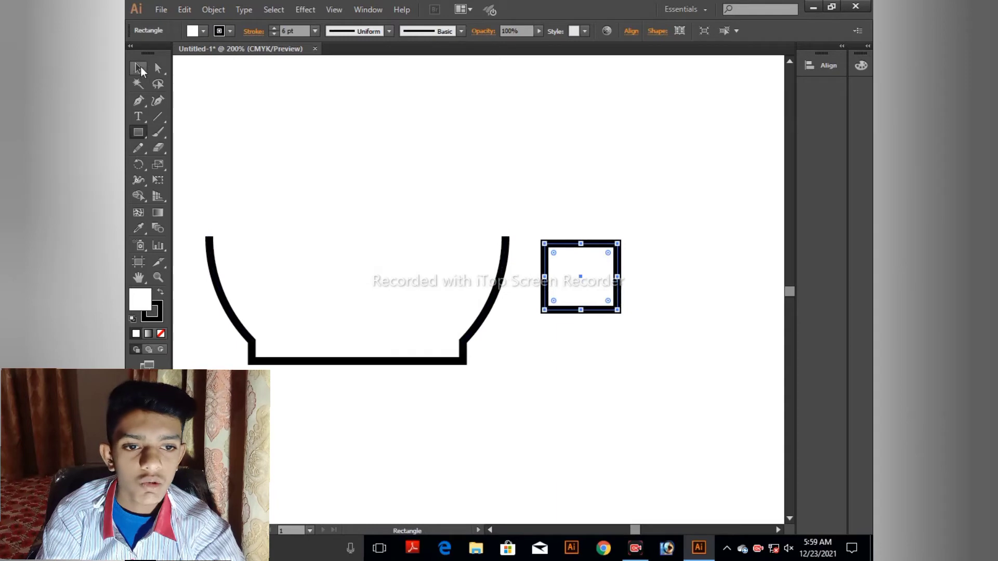
Delete the left side of the small rectangle, leaving an open three-sided handle shape.
click(157, 68)
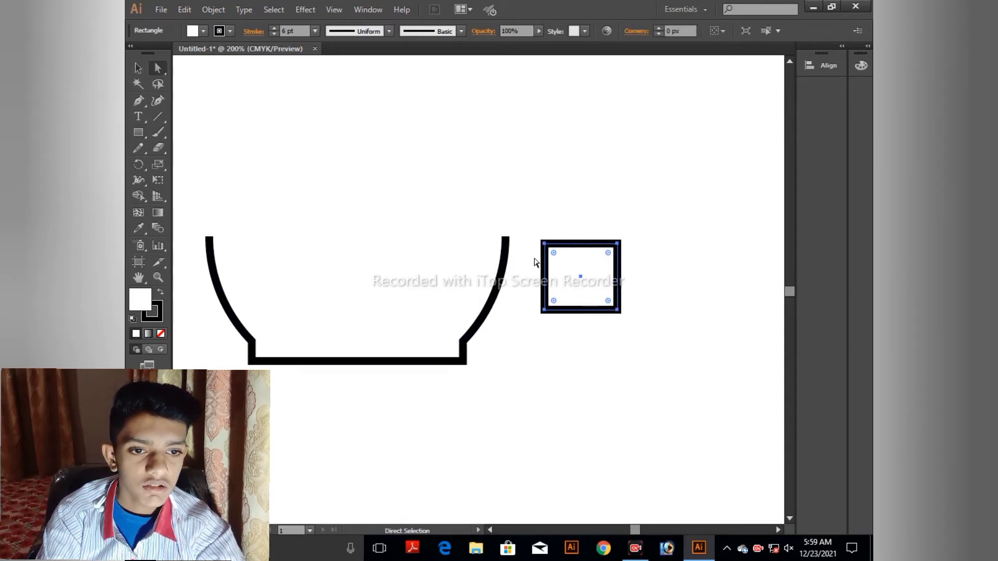
click(535, 265)
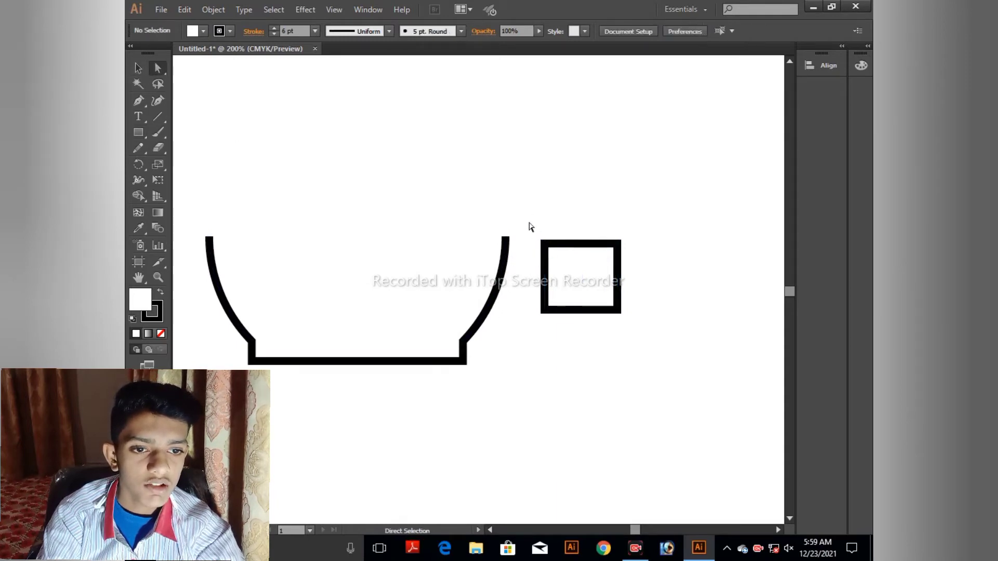
click(561, 293)
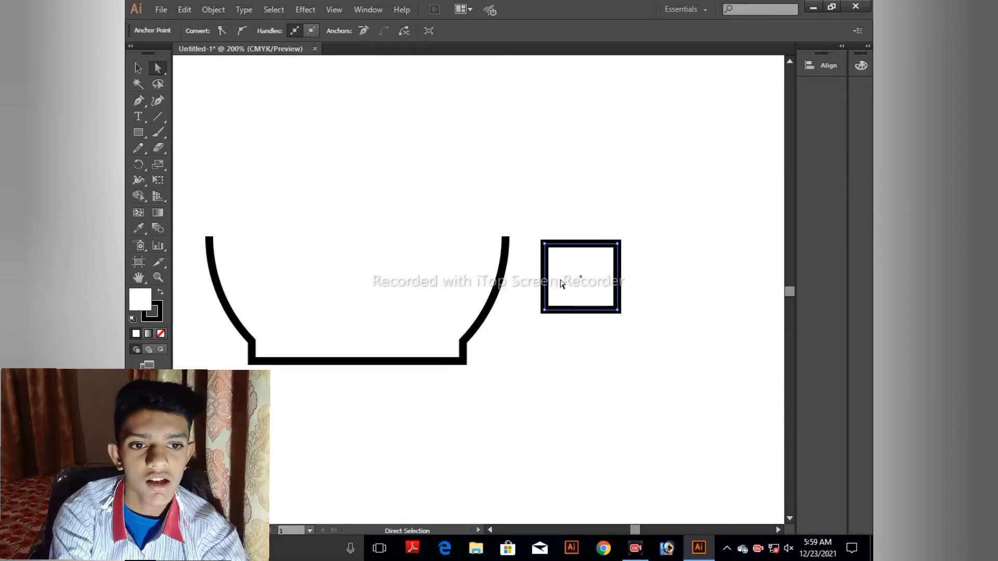
key(Delete)
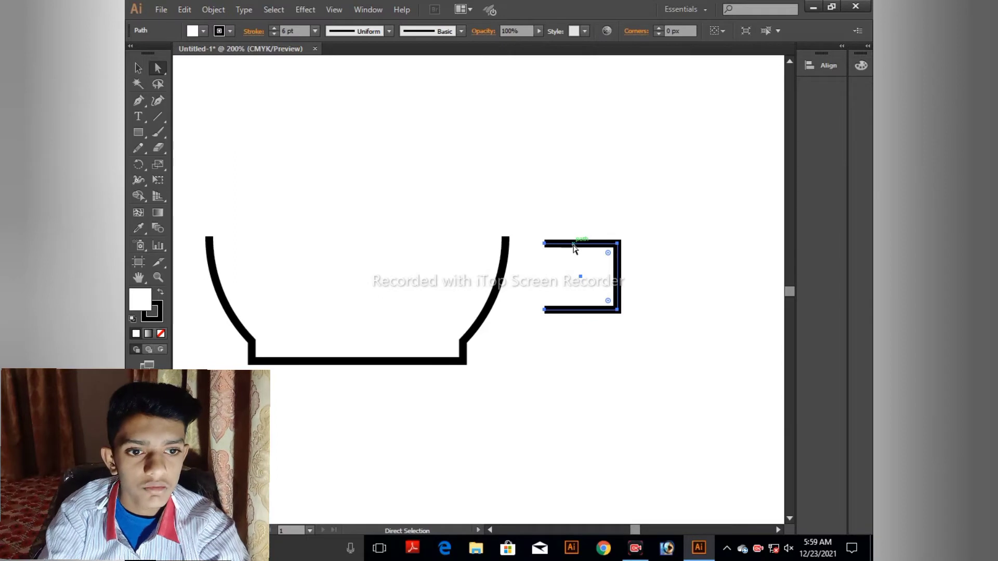
key(v)
click(638, 245)
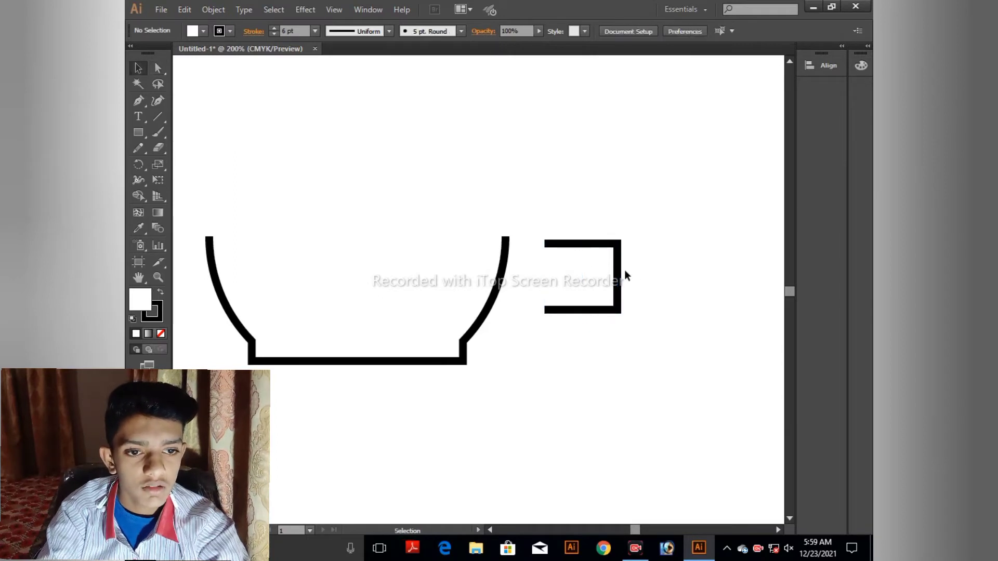
Move the open handle shape against the bowl's right wall and give its stroke a round cap.
drag(620, 269, 583, 281)
key(ctrl+equal)
key(ctrl+equal)
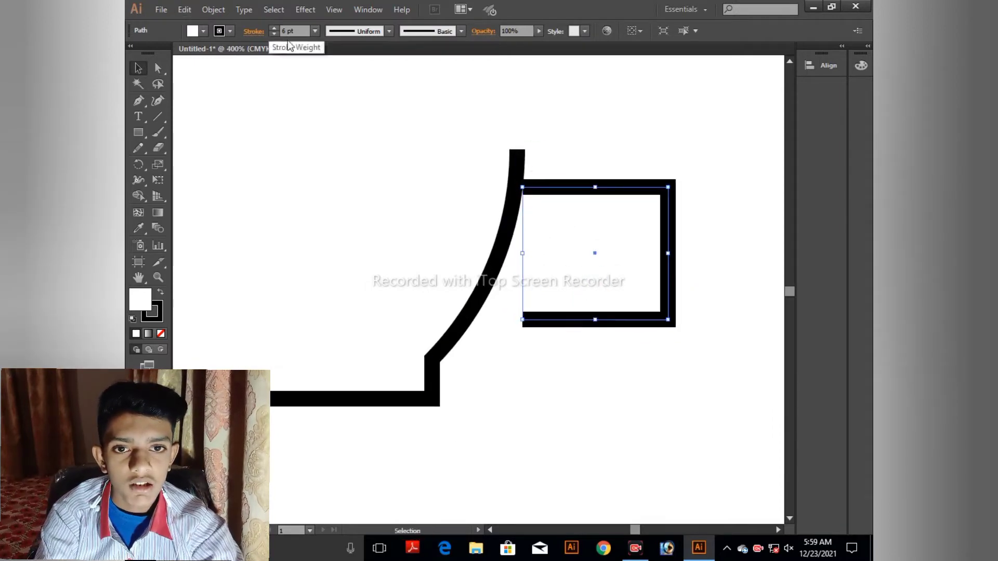
click(254, 32)
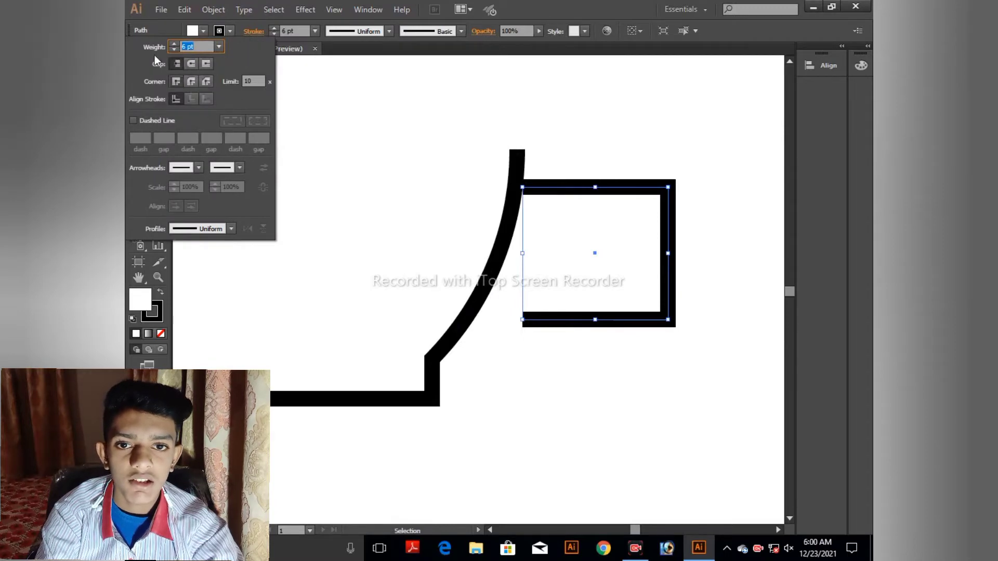
click(191, 64)
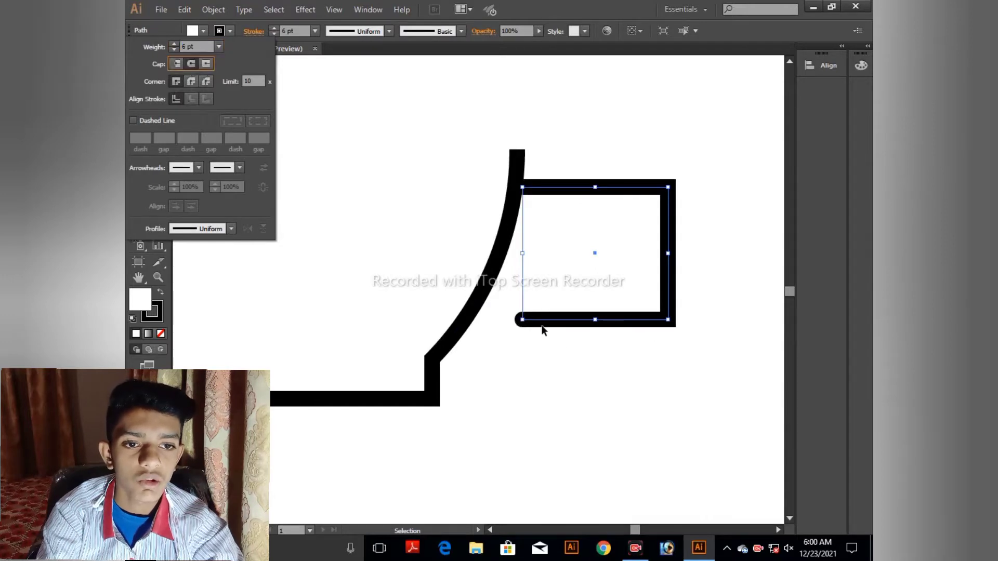
click(459, 246)
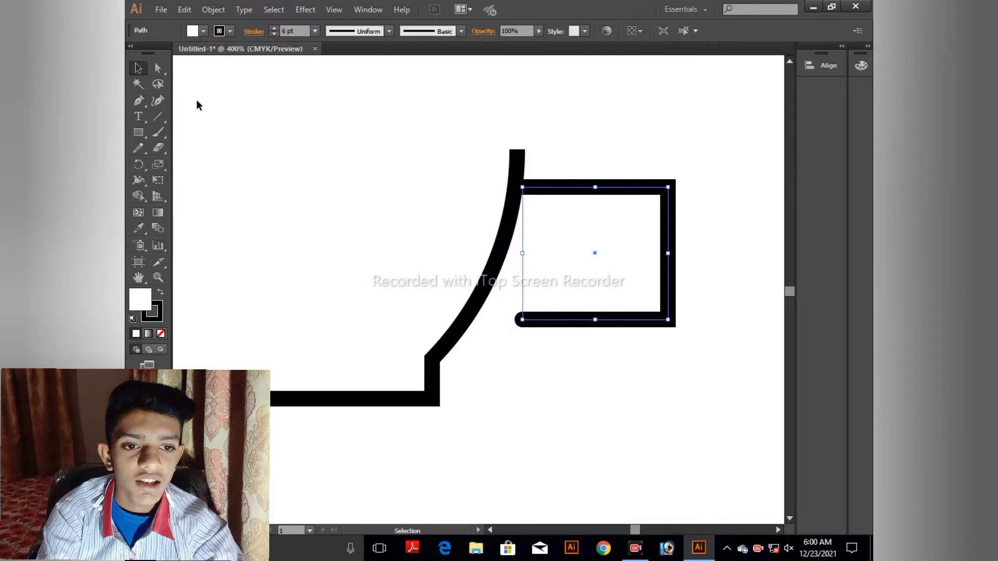
Extend the handle's lower open end left to meet the bowl's curved wall and shift its upper end slightly left.
click(158, 68)
drag(522, 323, 466, 319)
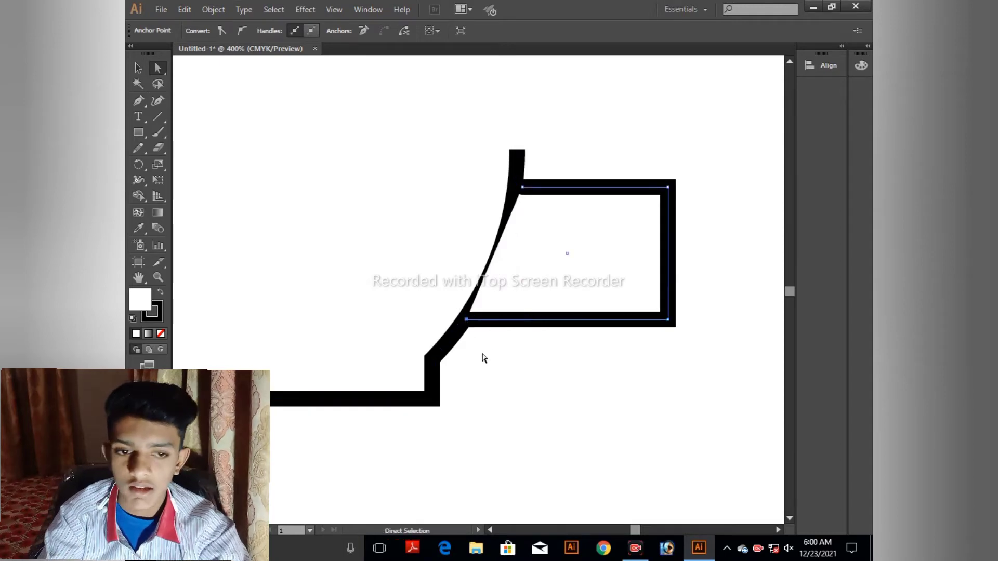
key(ctrl+z)
drag(522, 319, 467, 323)
key(ctrl+z)
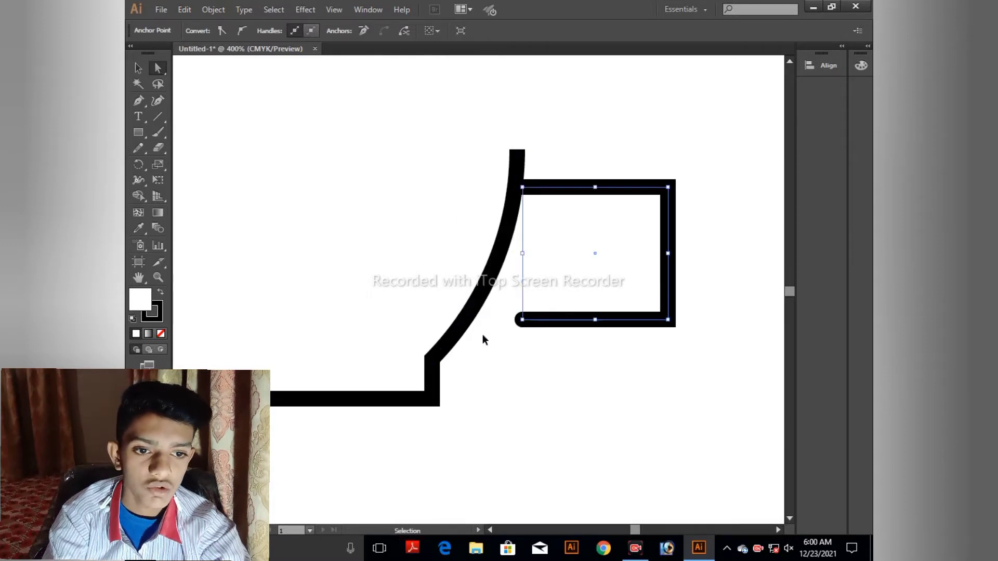
drag(523, 320, 474, 319)
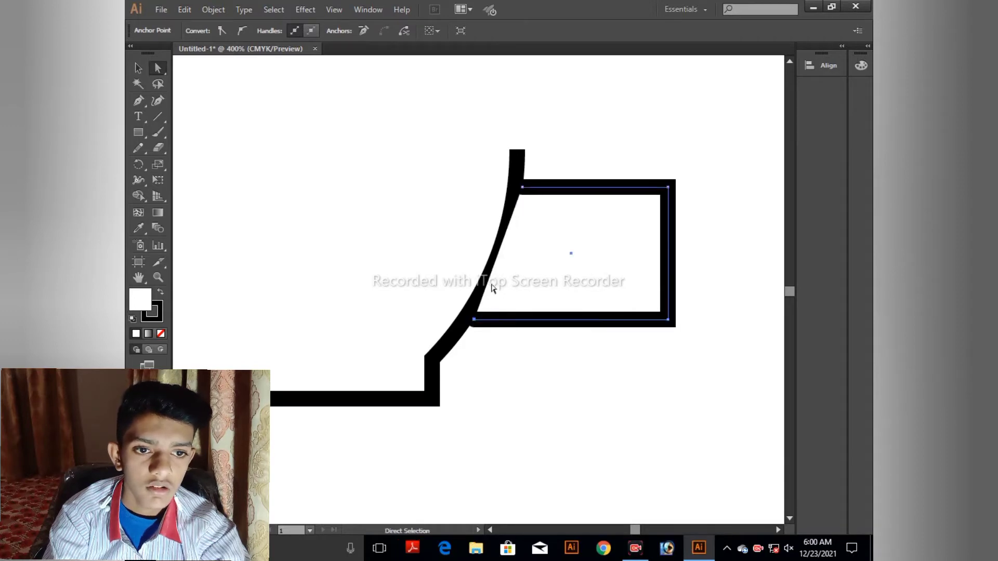
drag(522, 187, 517, 187)
click(570, 156)
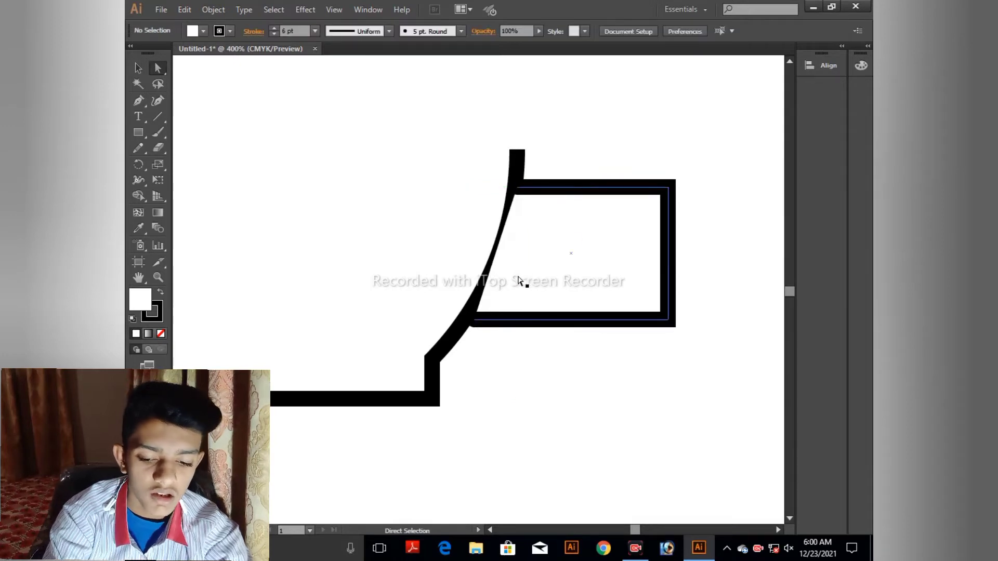
key(ctrl+minus)
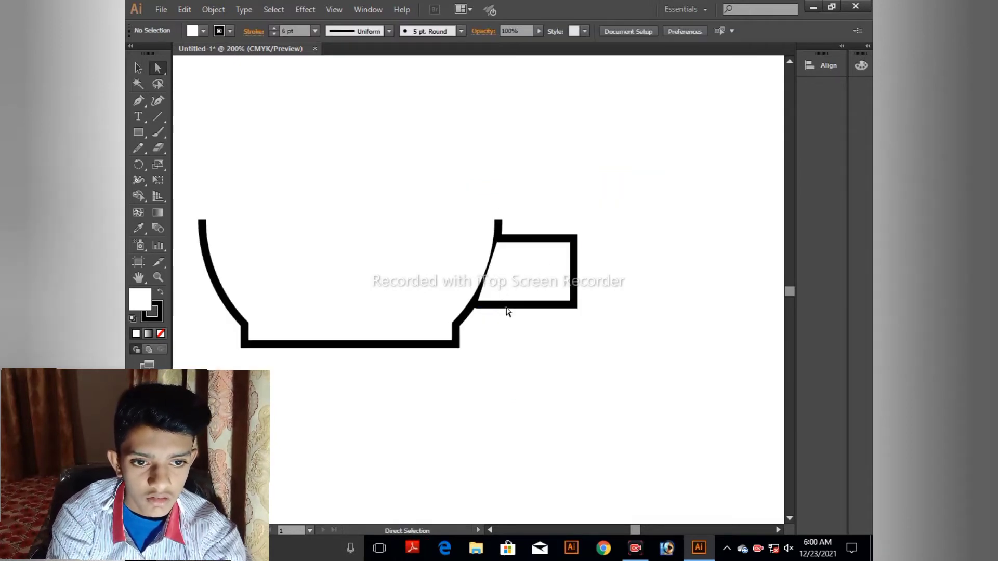
click(489, 261)
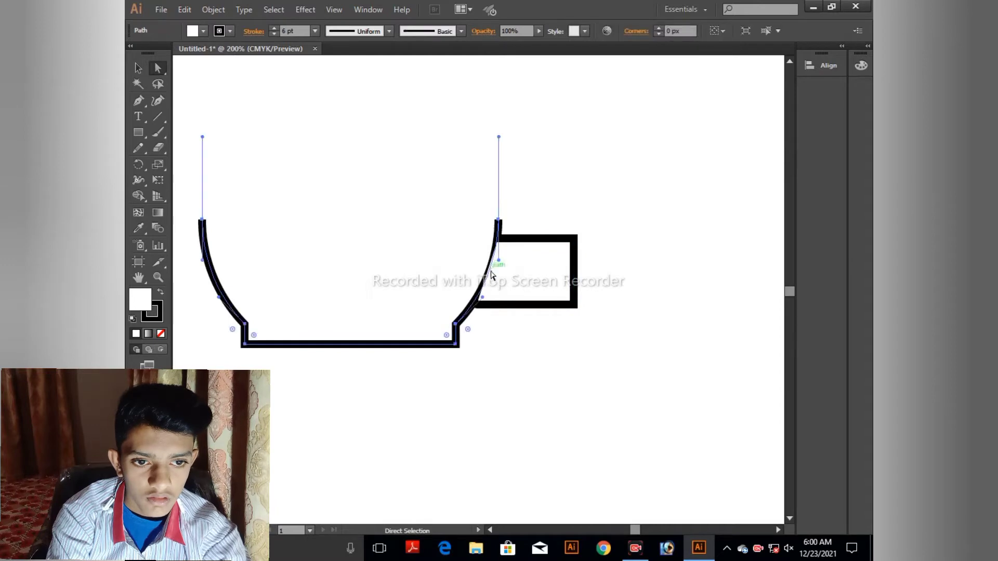
drag(530, 240, 555, 242)
key(ctrl+z)
Scale the whole handle down proportionally about its center and place it back against the bowl's right wall.
key(v)
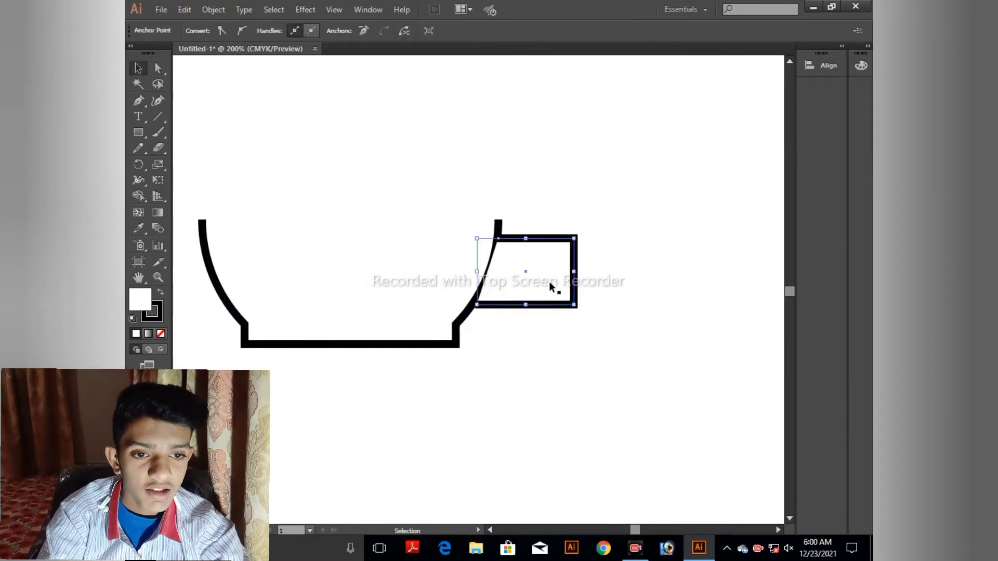
drag(545, 305, 606, 334)
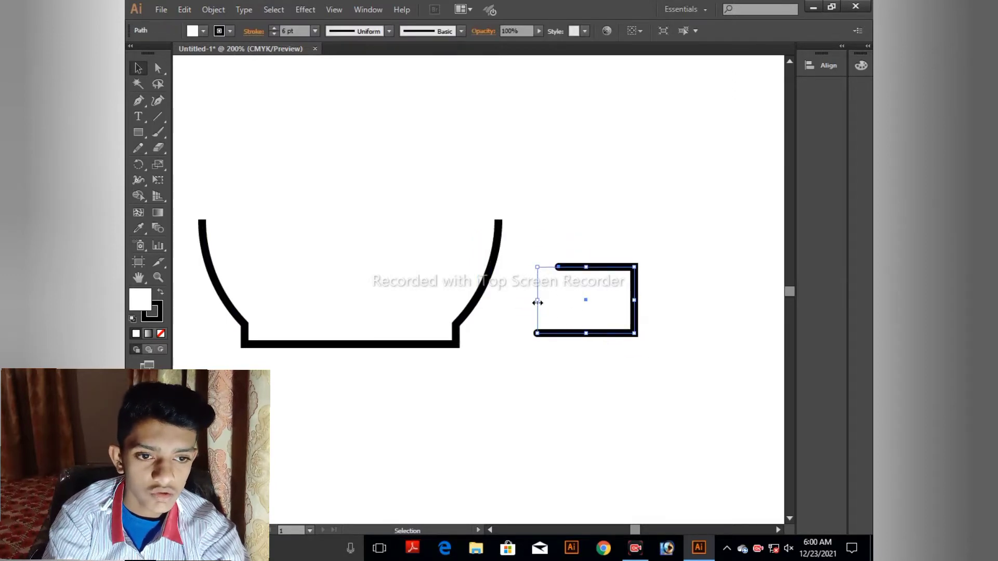
drag(538, 303, 561, 302)
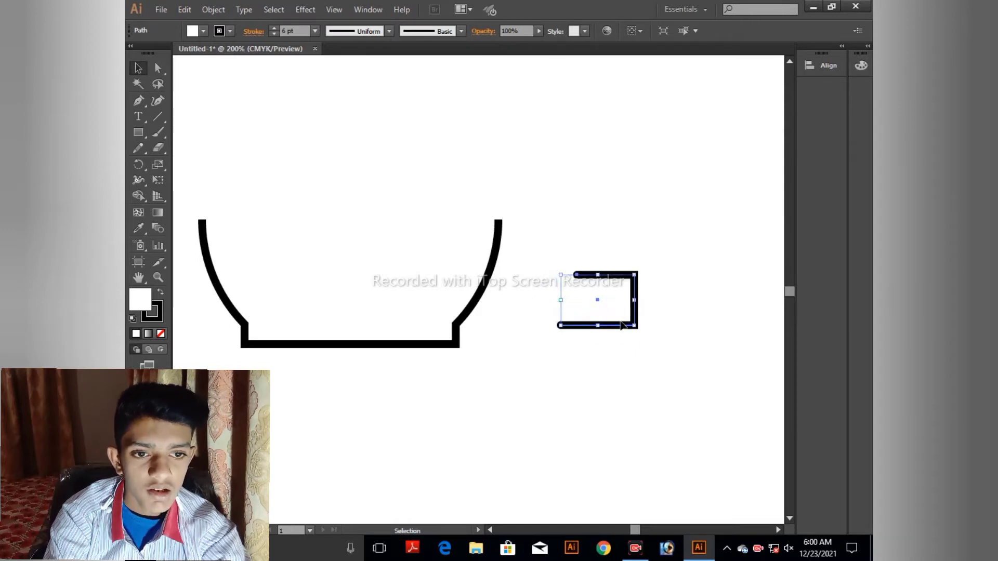
drag(616, 329, 539, 294)
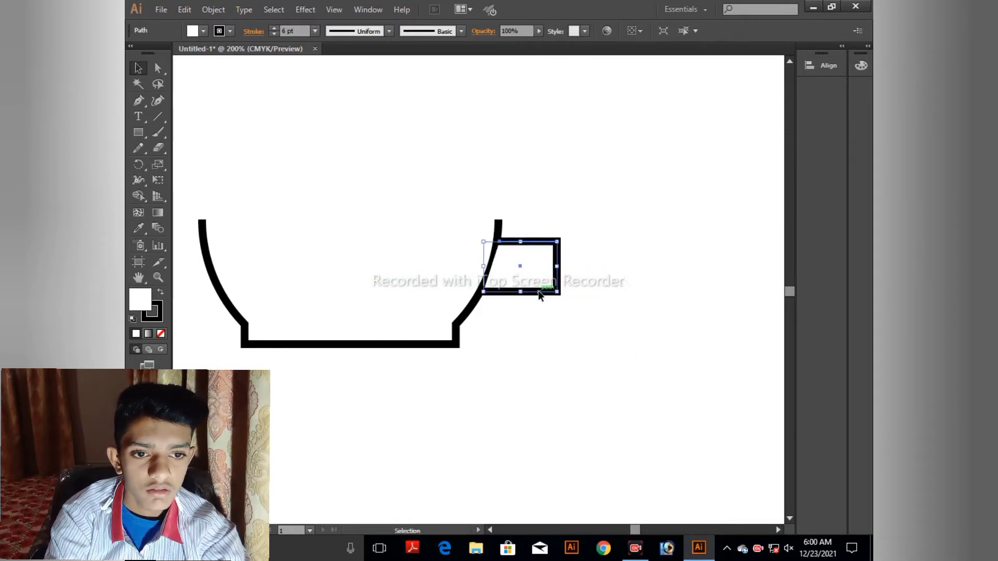
click(608, 276)
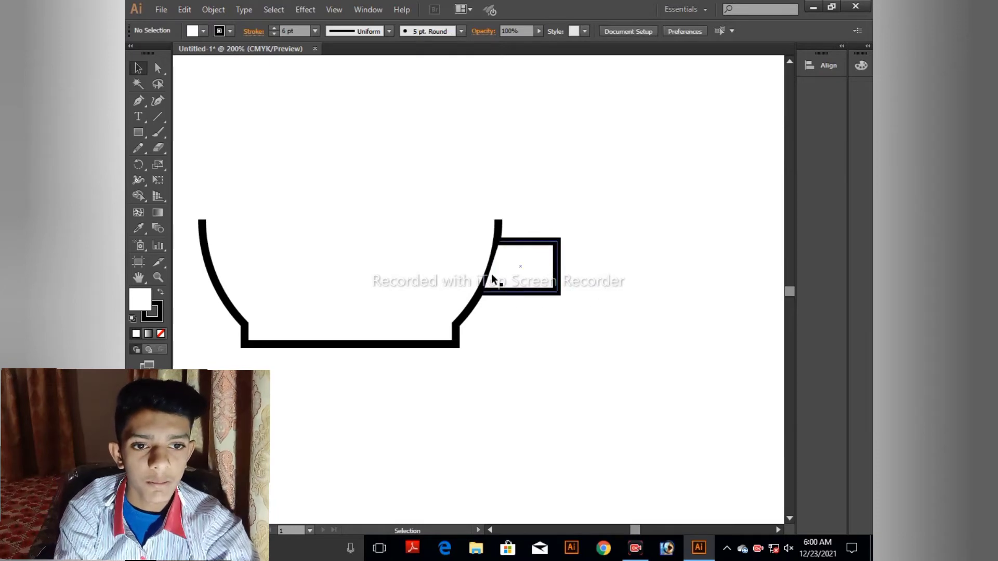
Narrow the handle by moving its outer vertical side toward the bowl, keeping its height.
drag(192, 199, 557, 295)
drag(619, 378, 592, 324)
click(563, 274)
click(557, 273)
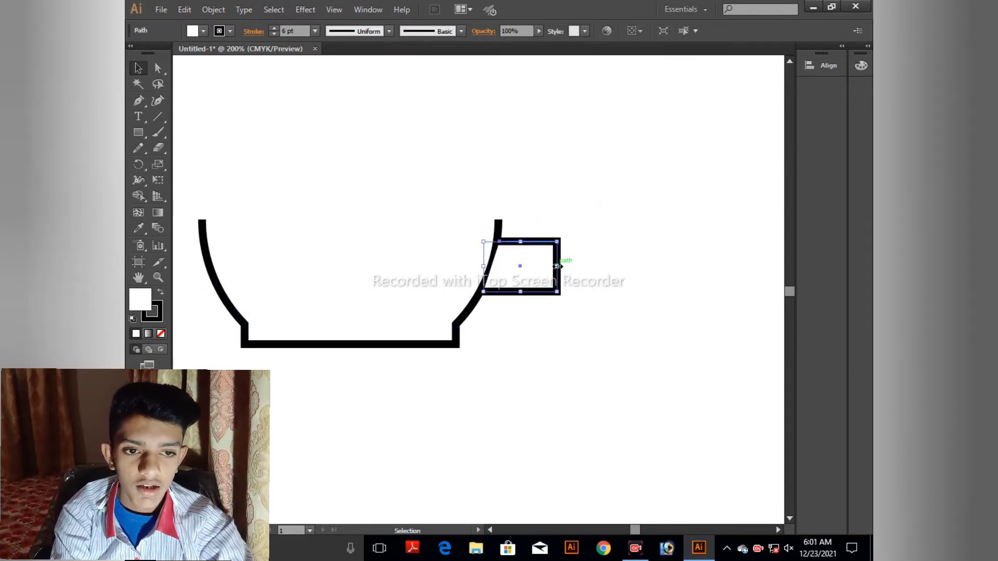
drag(558, 267, 539, 267)
click(619, 271)
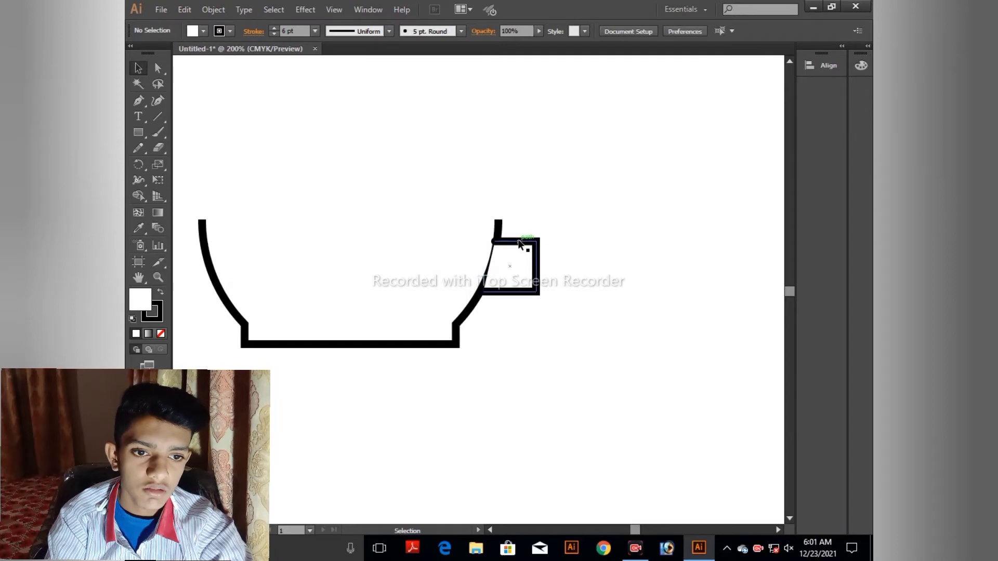
Nudge the handle slightly to the right so its upper end sits within the bowl's wall stroke.
drag(520, 245, 525, 246)
click(557, 245)
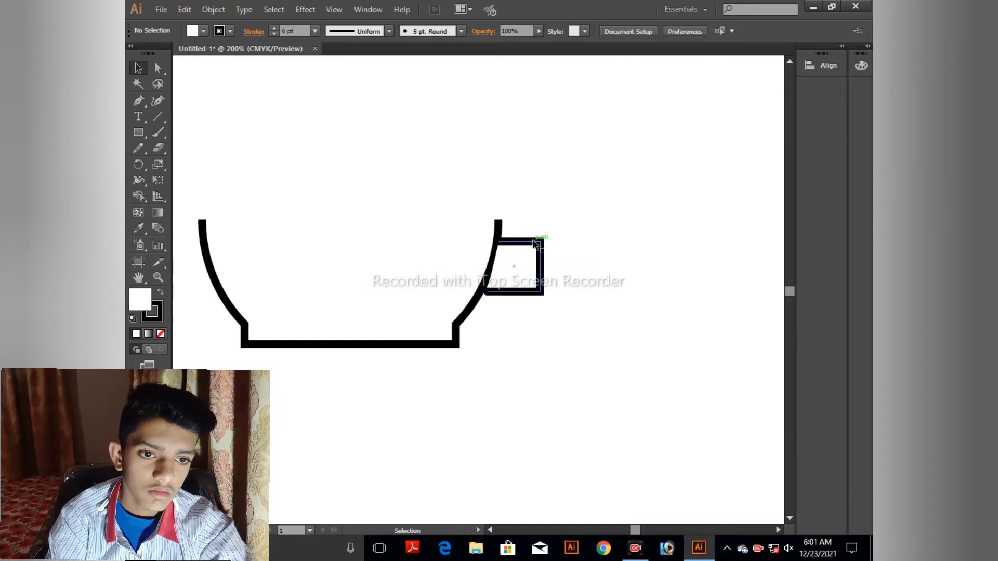
click(536, 242)
click(552, 237)
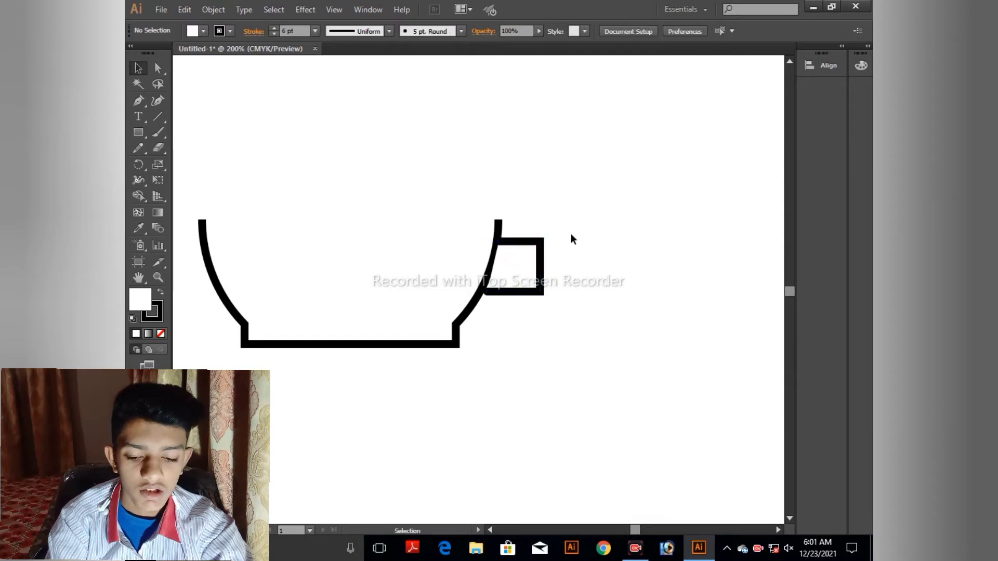
key(ctrl+=)
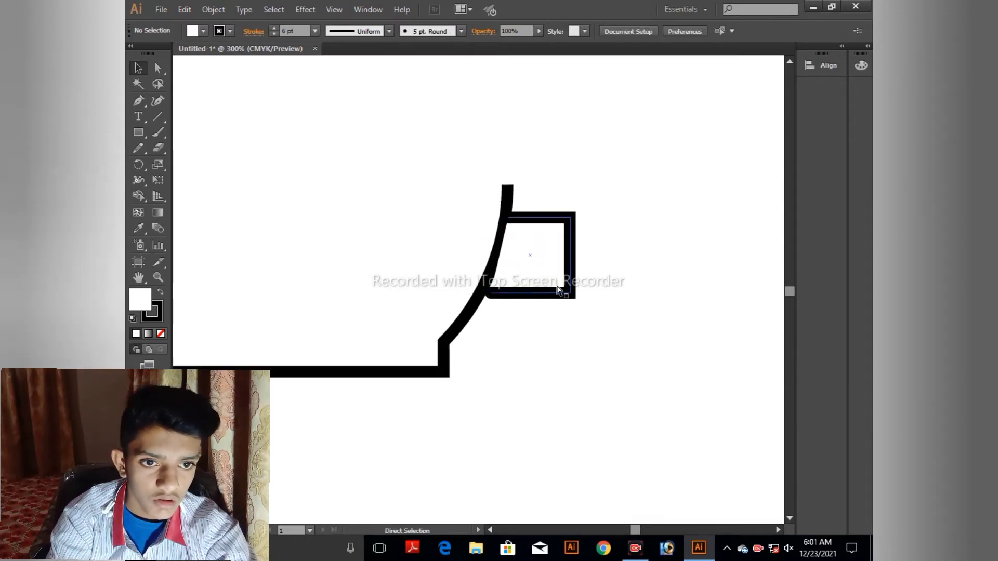
key(ctrl+=)
drag(569, 237, 530, 280)
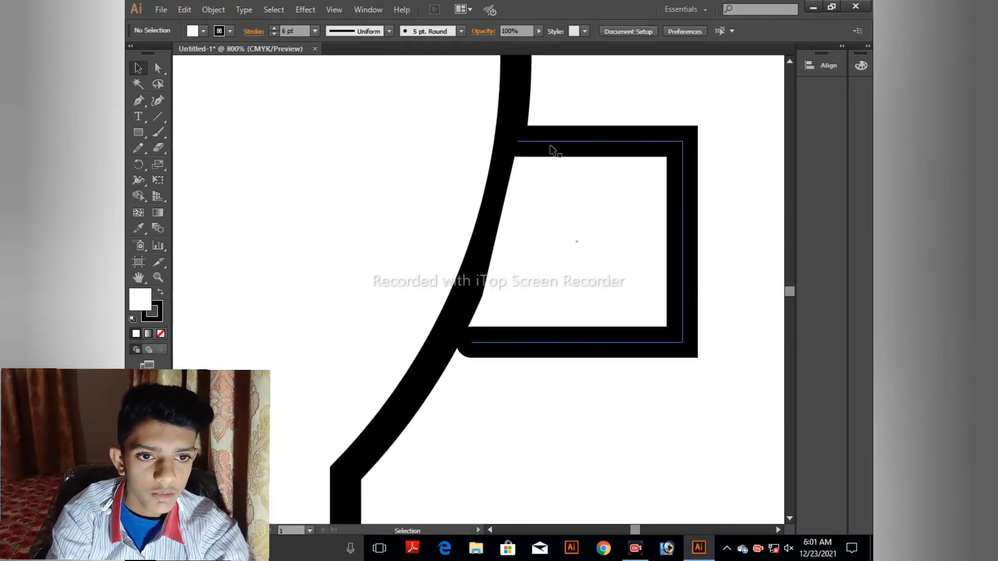
drag(560, 143, 594, 117)
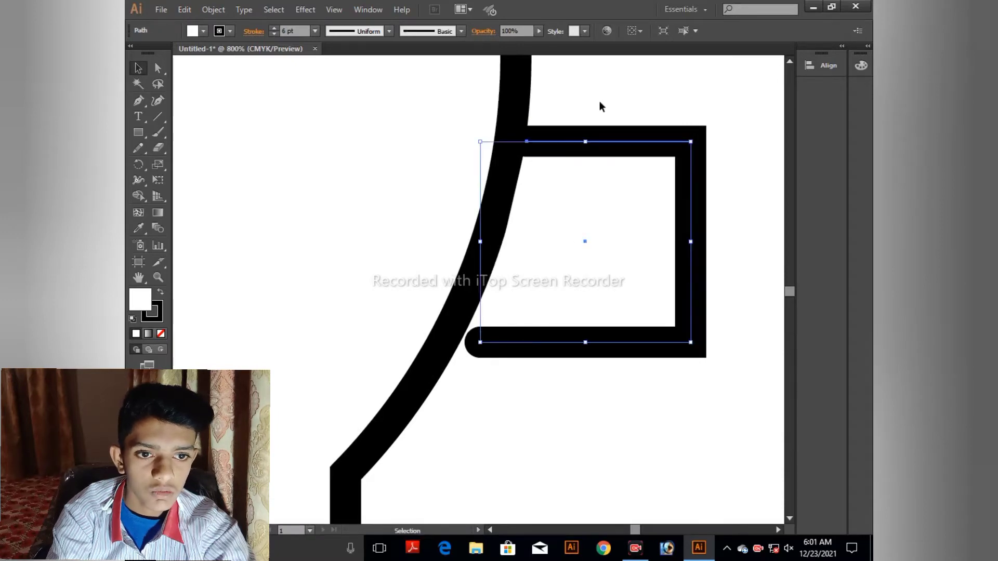
Move the handle's lower end point slightly left until it overlaps the bowl's curved wall.
click(157, 67)
drag(479, 342, 469, 342)
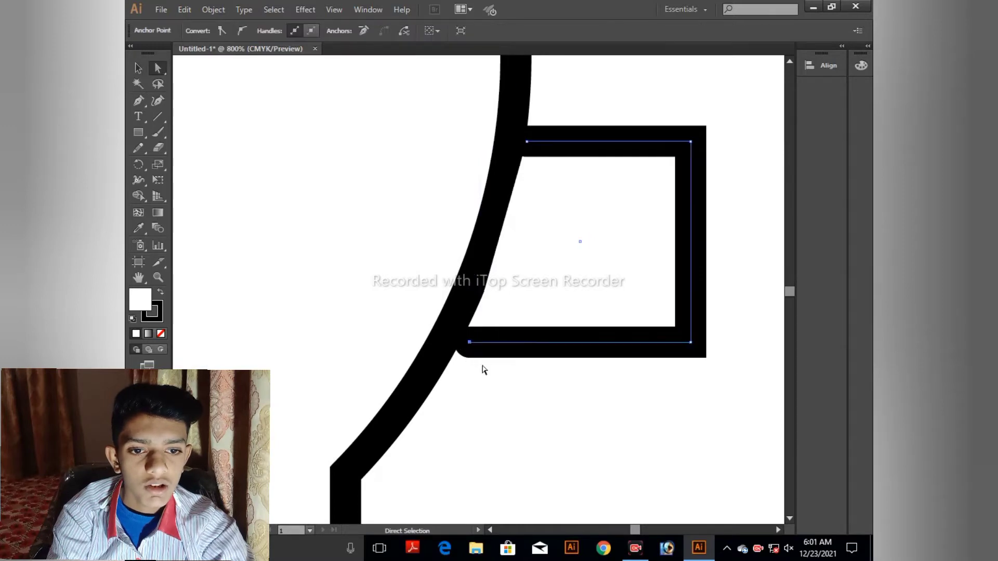
click(481, 366)
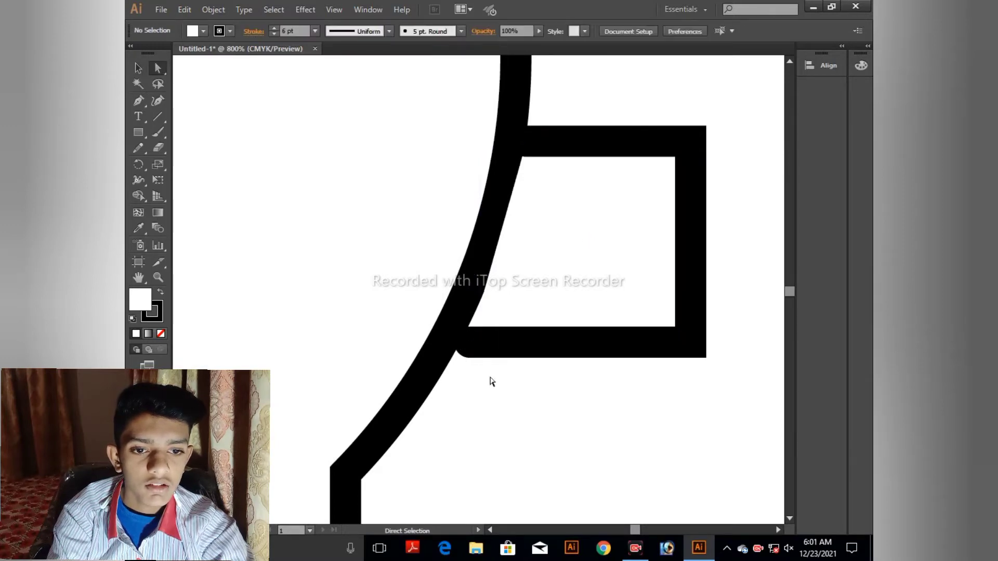
click(469, 342)
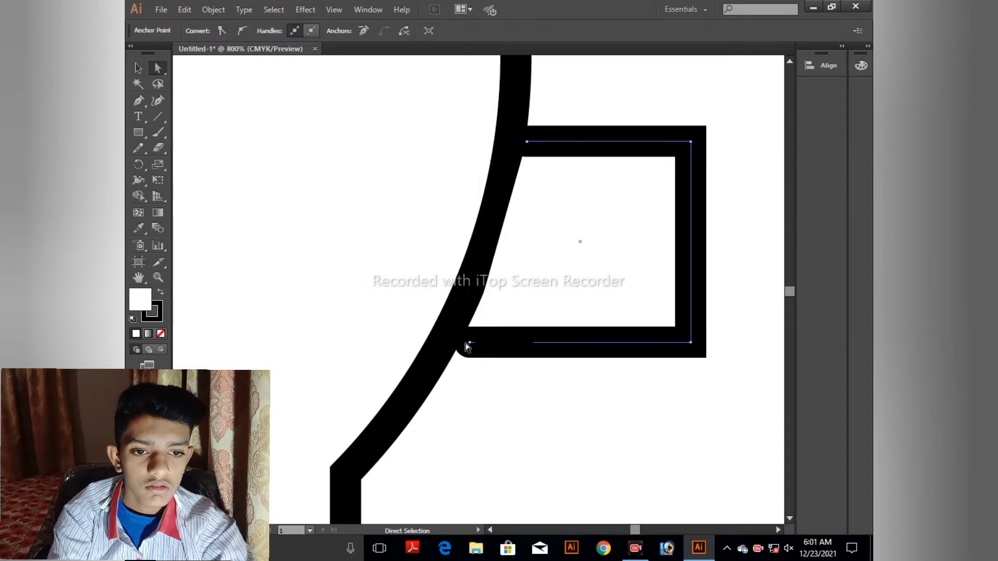
drag(470, 343, 466, 345)
click(503, 378)
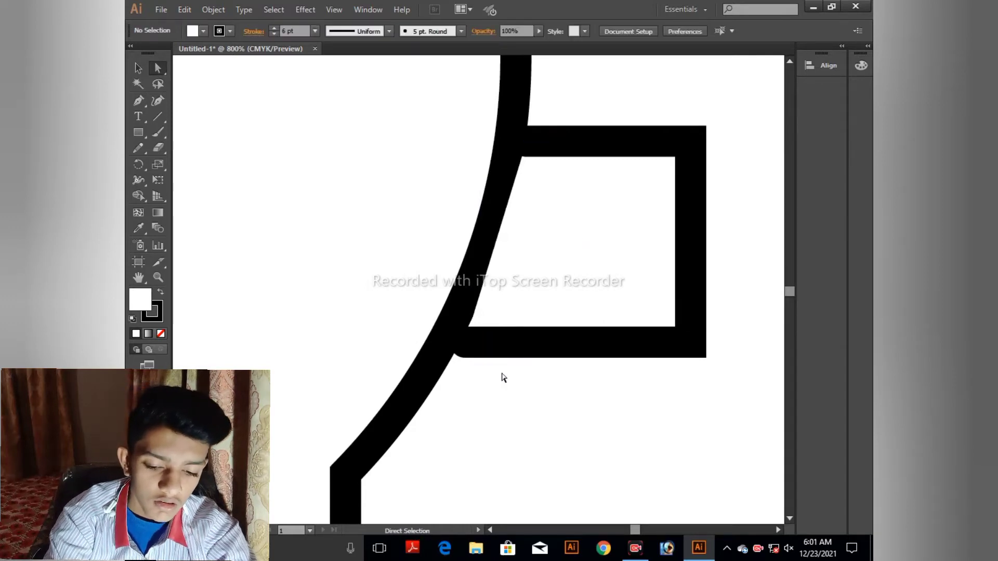
Examine the handle's proportions on the whole cup and its joins with the bowl's wall up close.
key(ctrl+minus)
key(ctrl+minus)
key(ctrl+minus)
key(ctrl+minus)
key(ctrl+minus)
key(ctrl+minus)
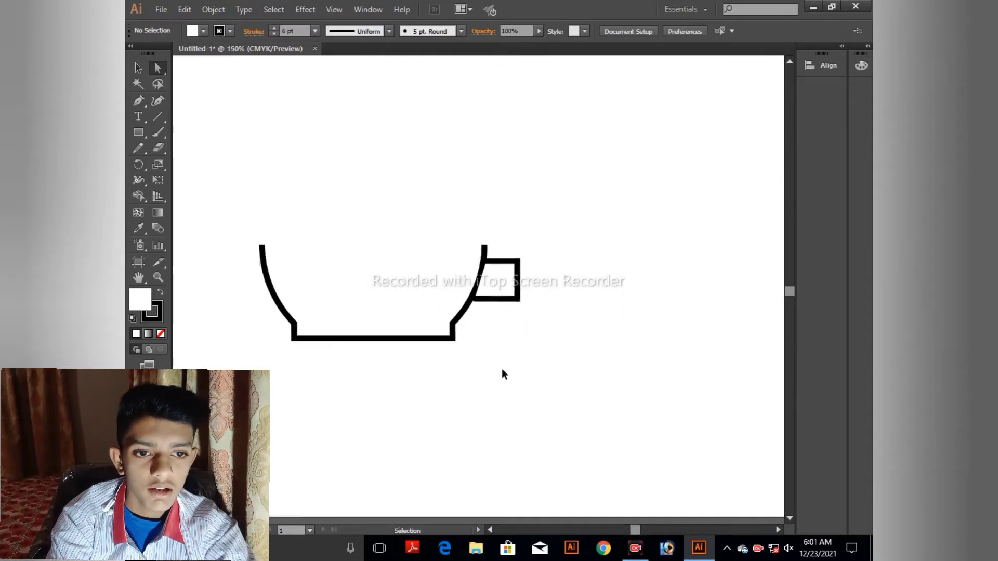
click(500, 298)
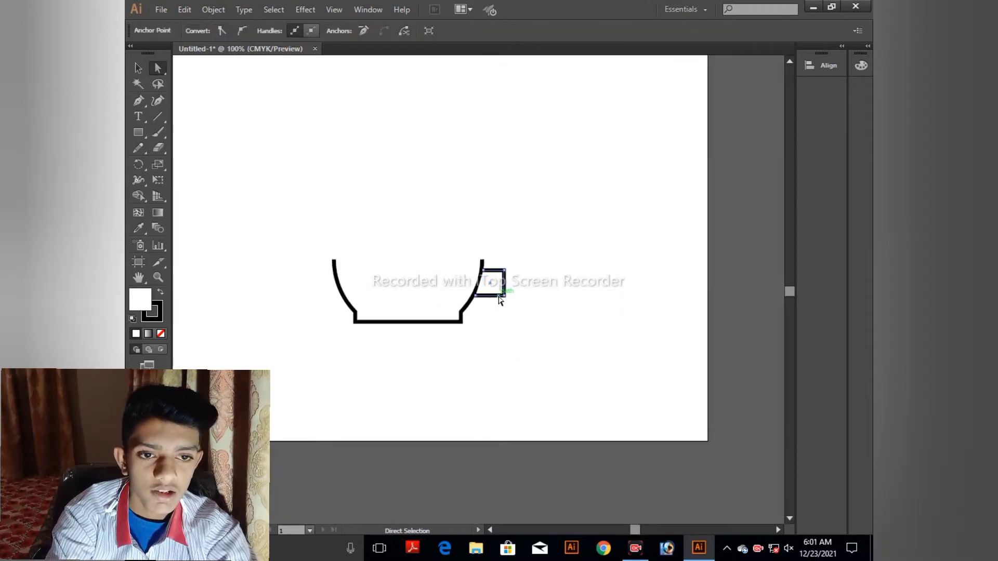
key(ctrl+plus)
key(ctrl+plus)
key(ctrl+plus)
key(ctrl+plus)
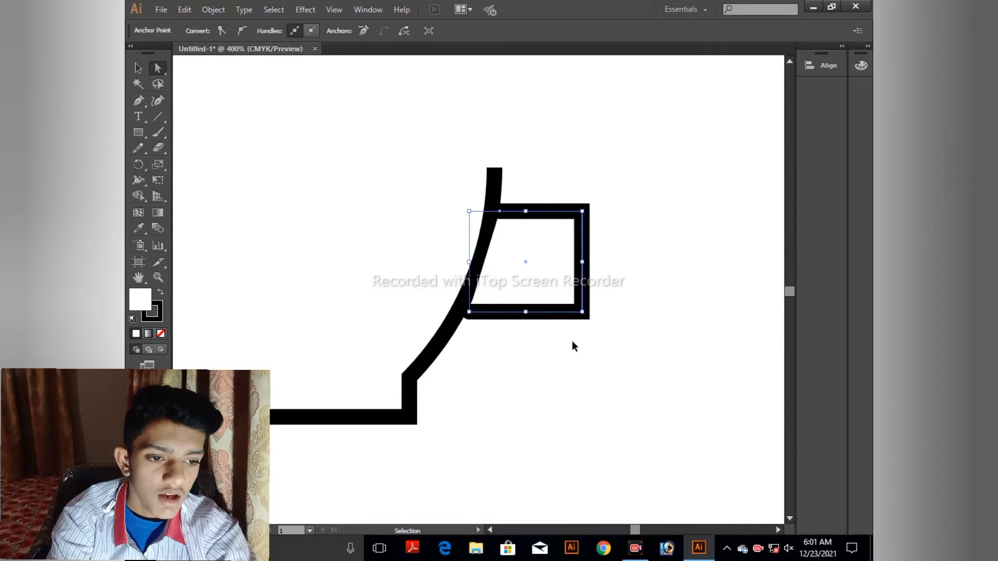
key(ctrl+plus)
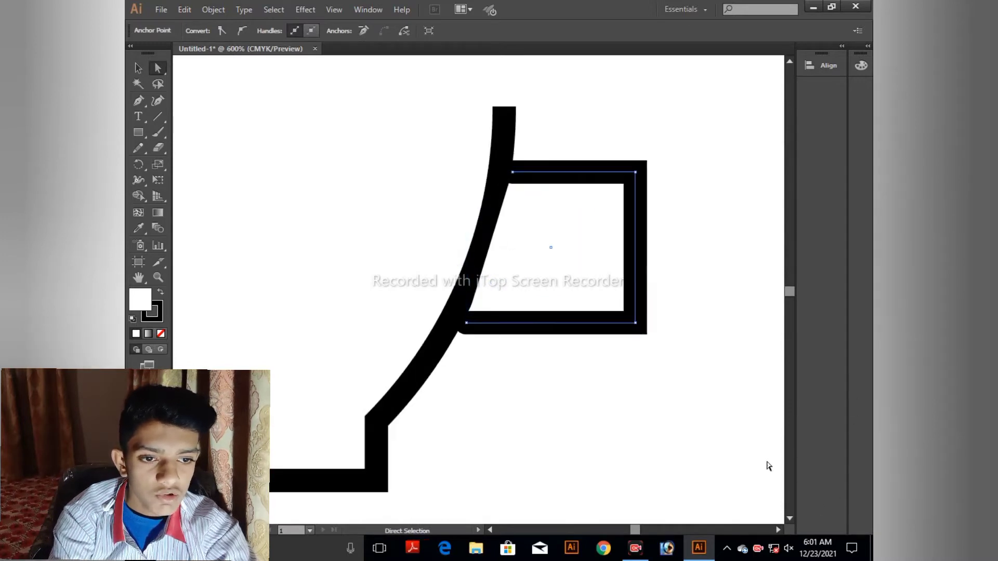
Round the handle's lower outer corner to a radius of about 17.73 px.
click(634, 323)
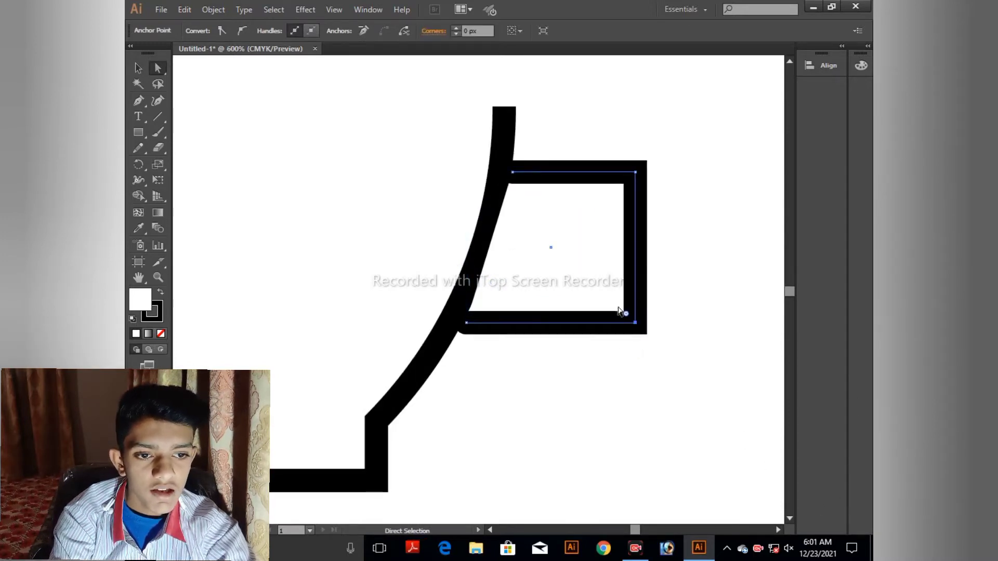
drag(627, 318, 637, 278)
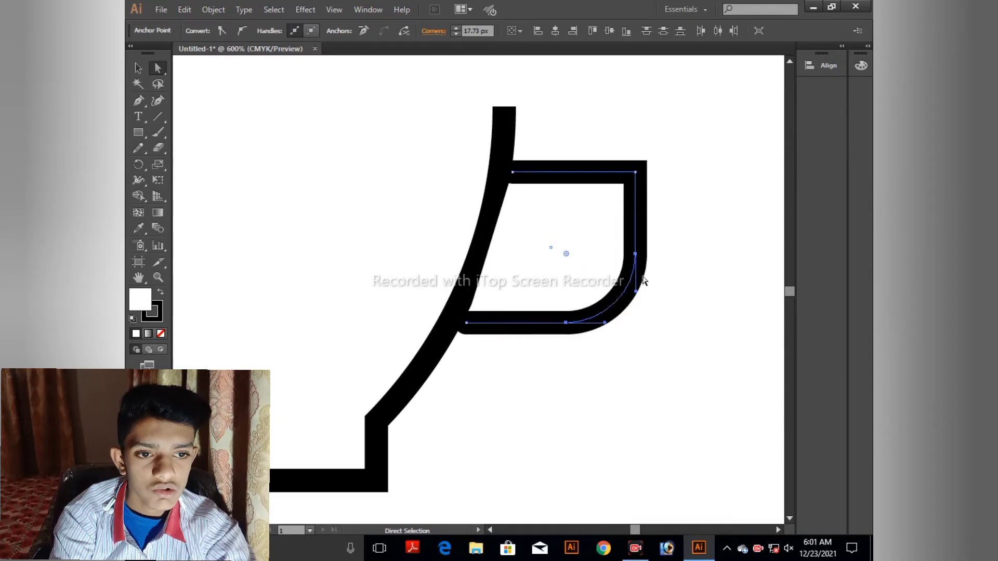
click(659, 280)
Narrow the handle slightly by moving its outer vertical side toward the bowl, keeping its height.
click(635, 241)
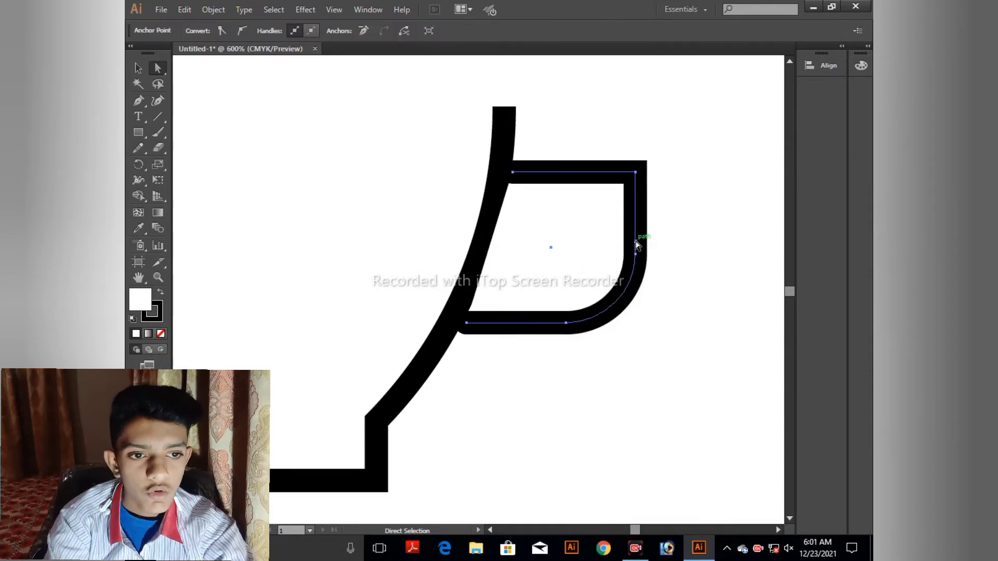
key(ctrl)
drag(636, 248, 631, 250)
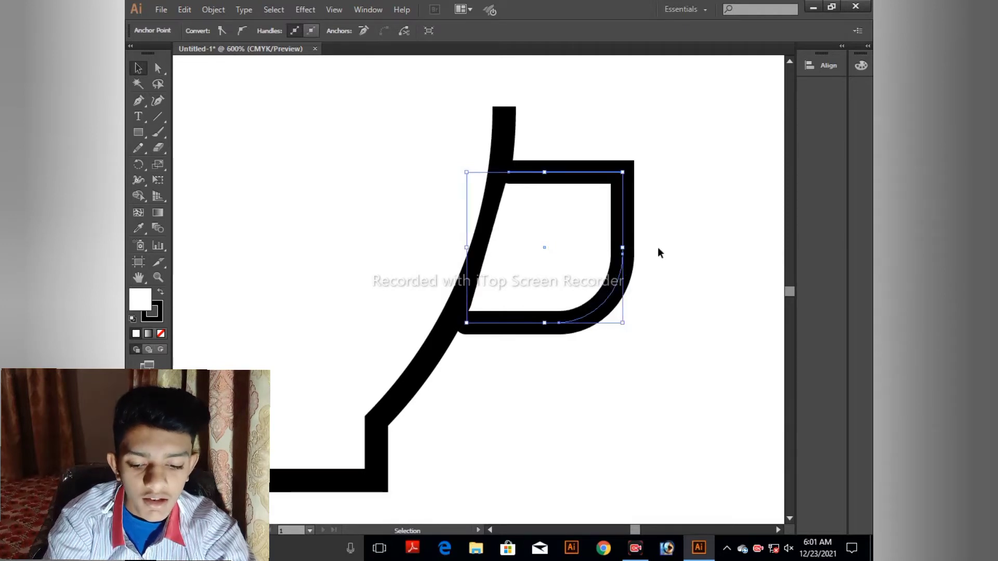
click(684, 248)
Examine the rounded handle on the whole cup and its joins with the bowl's wall up close.
key(ctrl+minus)
key(ctrl+minus)
key(ctrl+minus)
key(ctrl+minus)
key(ctrl+minus)
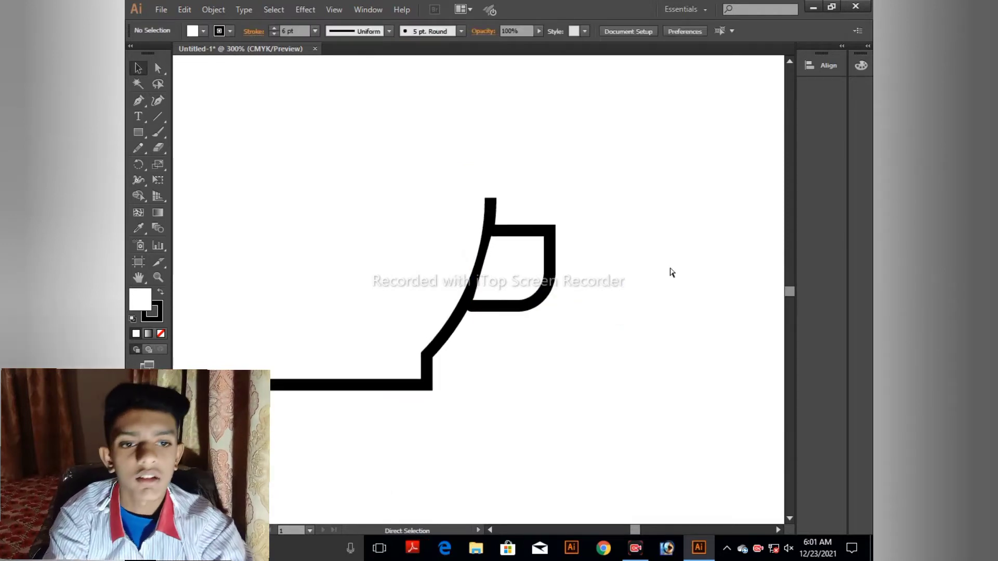
key(plus)
key(ctrl+plus)
key(ctrl+plus)
key(ctrl+plus)
key(ctrl+plus)
key(ctrl+plus)
key(ctrl+plus)
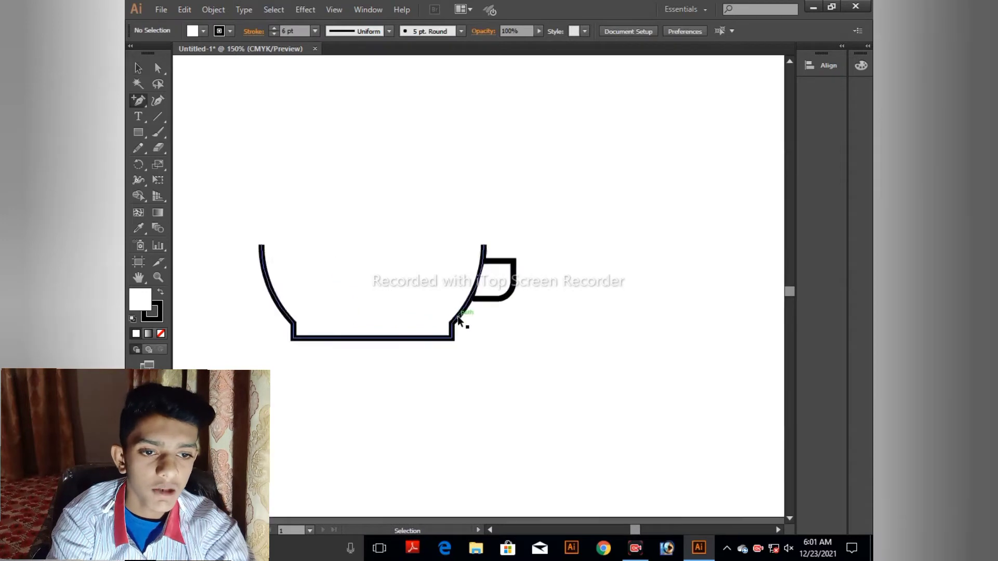
key(v)
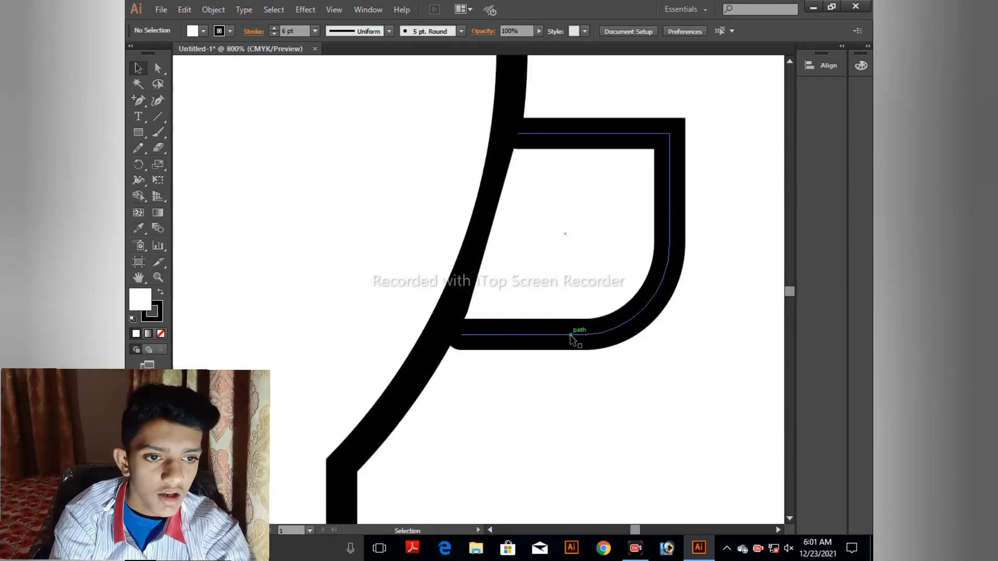
Shrink the handle slightly in height and width about its centre.
click(666, 291)
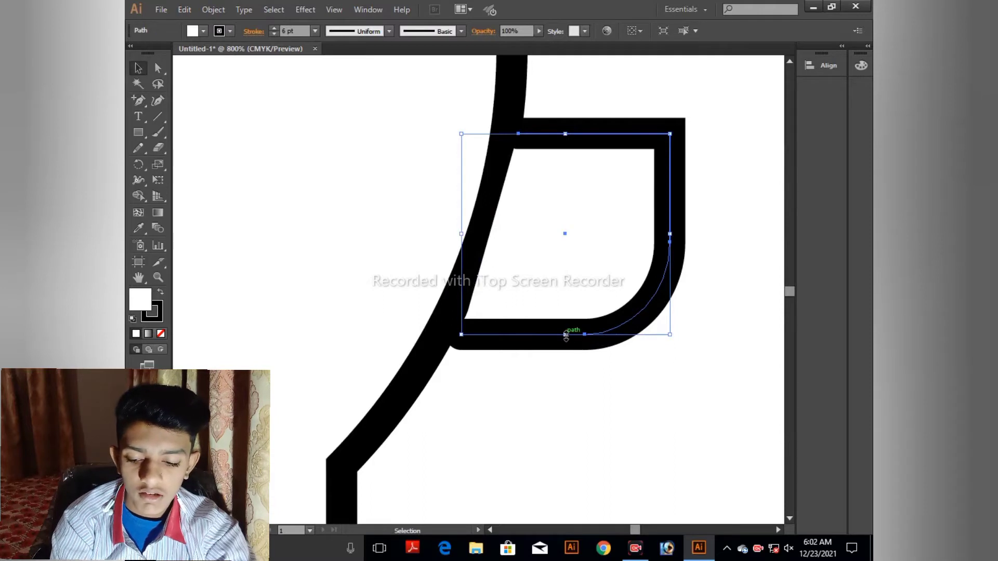
drag(566, 336, 568, 321)
drag(671, 238, 660, 237)
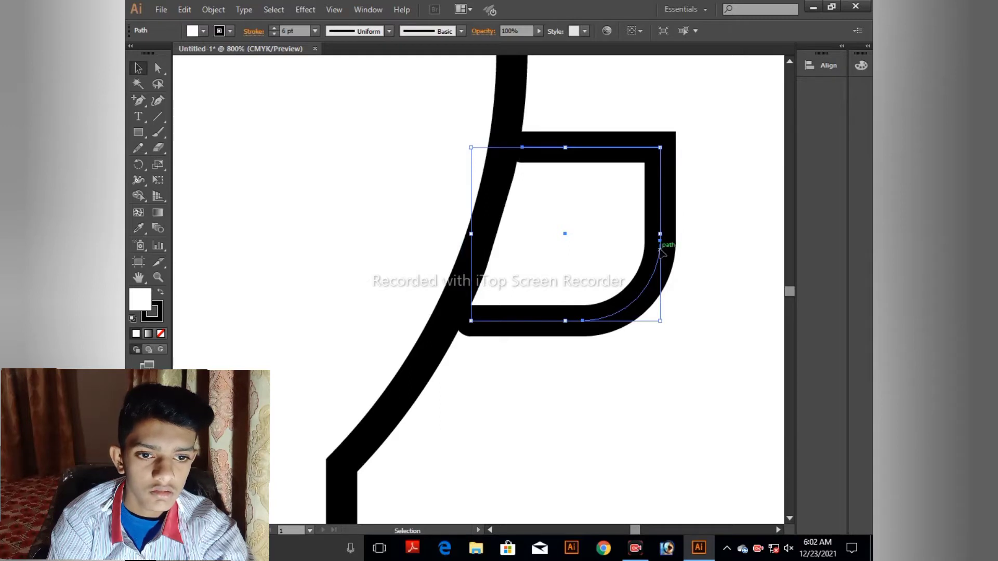
drag(661, 253, 659, 252)
click(687, 252)
Narrow the bowl by moving its left side inward, keeping the right wall at the handle and the height unchanged.
key(ctrl+minus)
key(ctrl+minus)
key(ctrl+minus)
key(ctrl+minus)
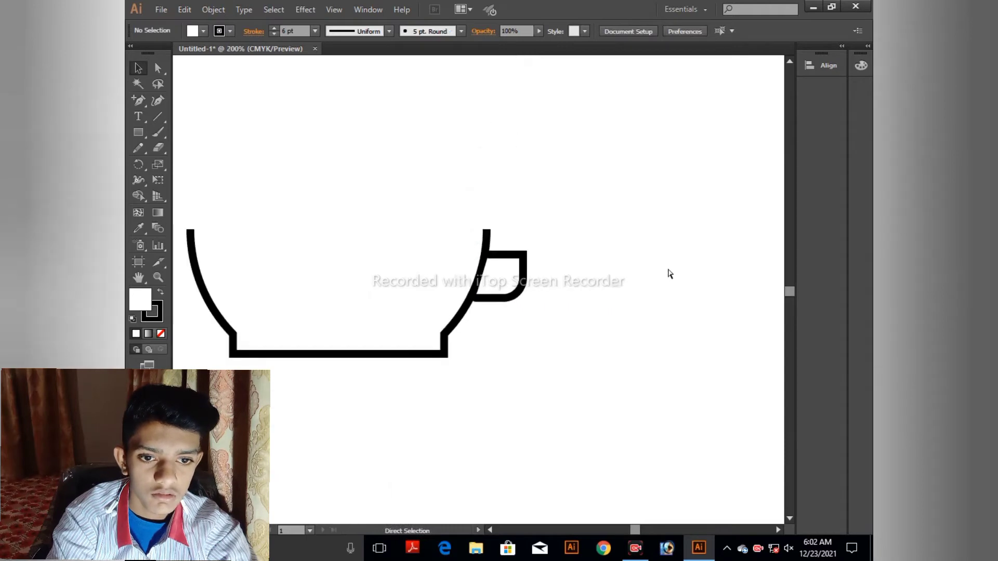
key(ctrl+minus)
key(ctrl+minus)
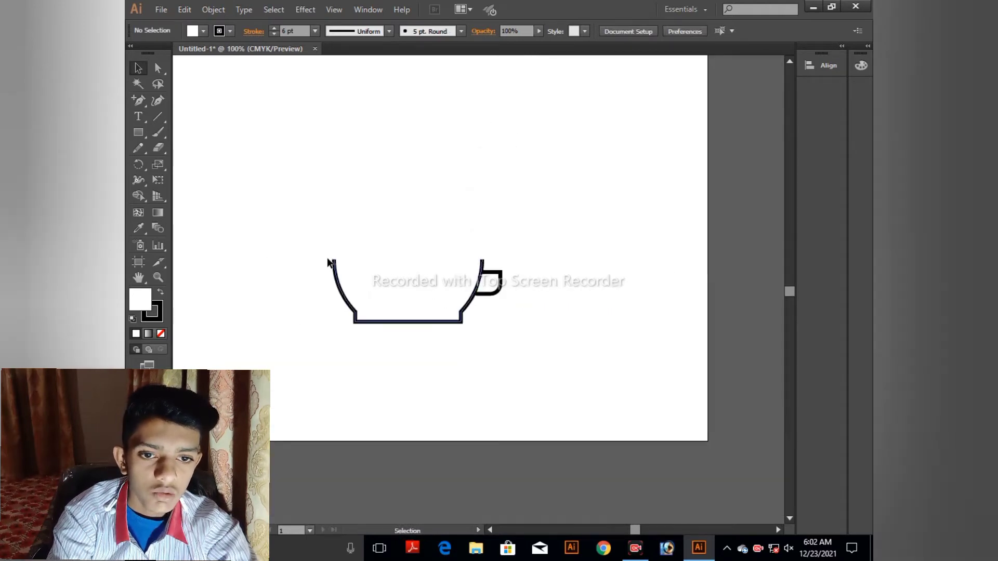
click(335, 280)
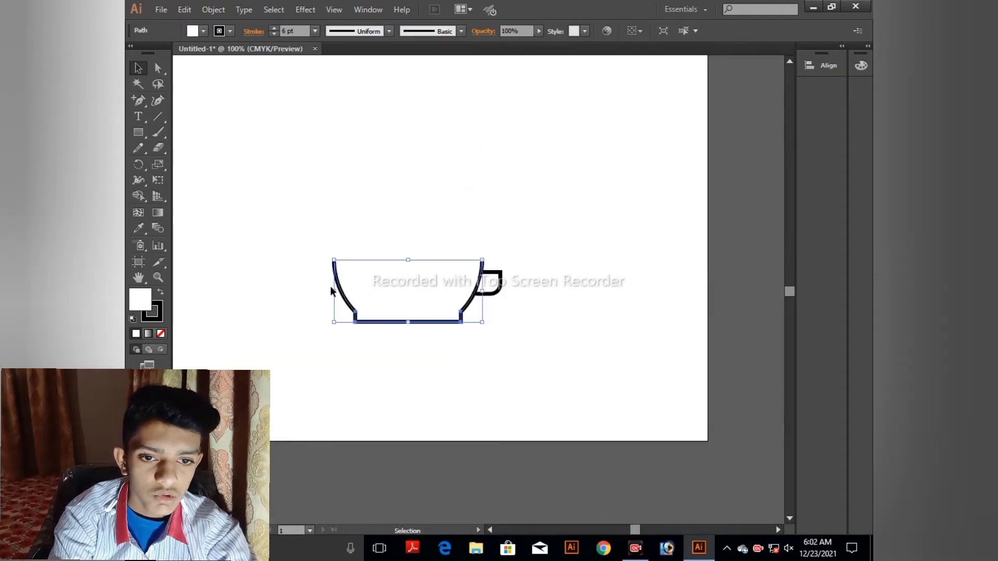
drag(334, 291, 356, 291)
click(542, 323)
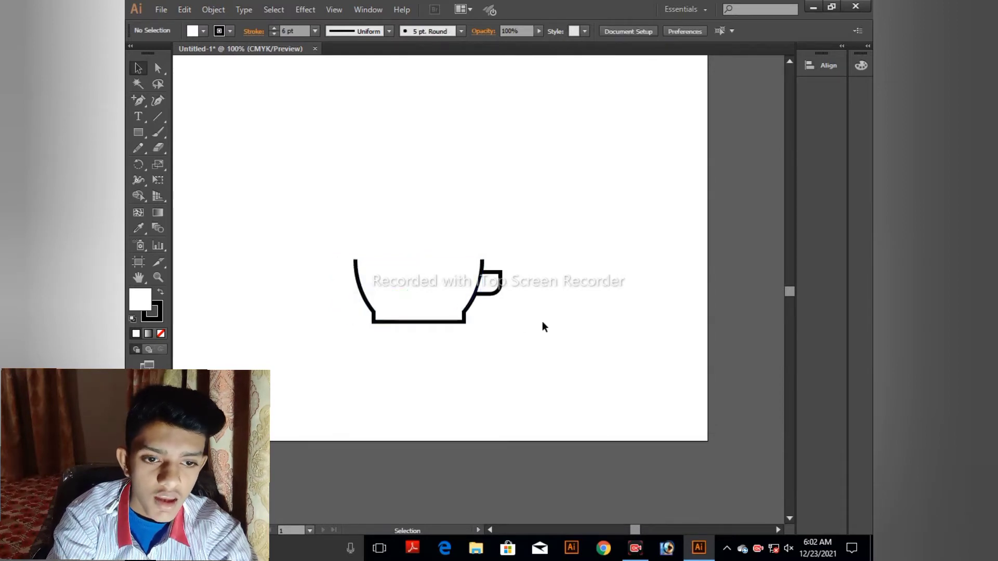
Draw a wide, flat rectangle just below the cup's base, extending past the base on both sides.
key(ctrl+plus)
key(ctrl+plus)
key(ctrl+plus)
mouse_move(477, 339)
mouse_down()
mouse_move(590, 327)
mouse_move(617, 353)
mouse_move(602, 356)
mouse_up()
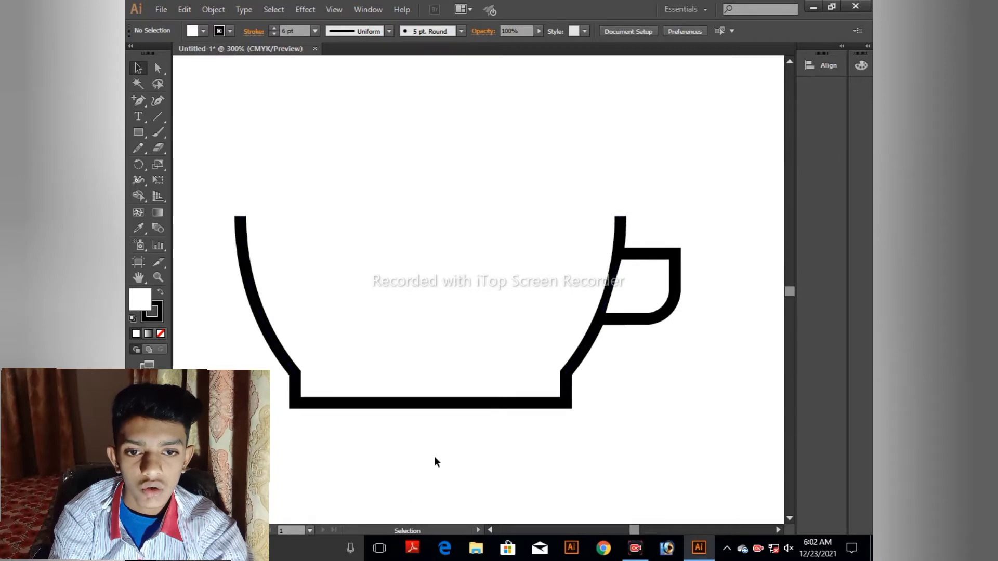
drag(453, 461, 441, 250)
click(138, 132)
mouse_move(246, 227)
mouse_down()
mouse_move(419, 303)
mouse_move(635, 350)
mouse_move(701, 344)
mouse_move(669, 335)
mouse_move(663, 320)
mouse_up()
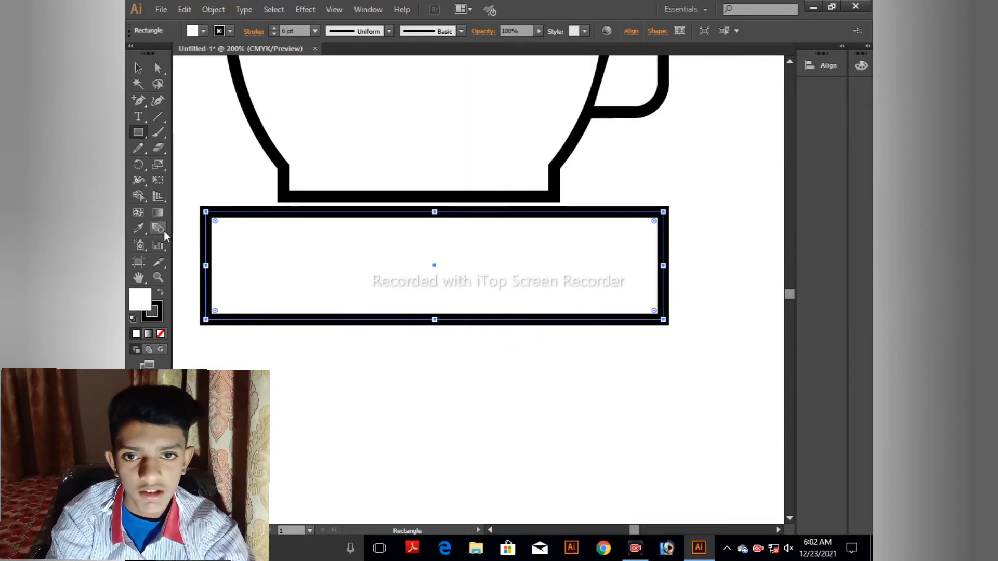
Round the rectangle's two left corners into a full semicircle and place a copy to the right, overlapping the original's right end.
key(ctrl+minus)
key(ctrl+minus)
click(137, 67)
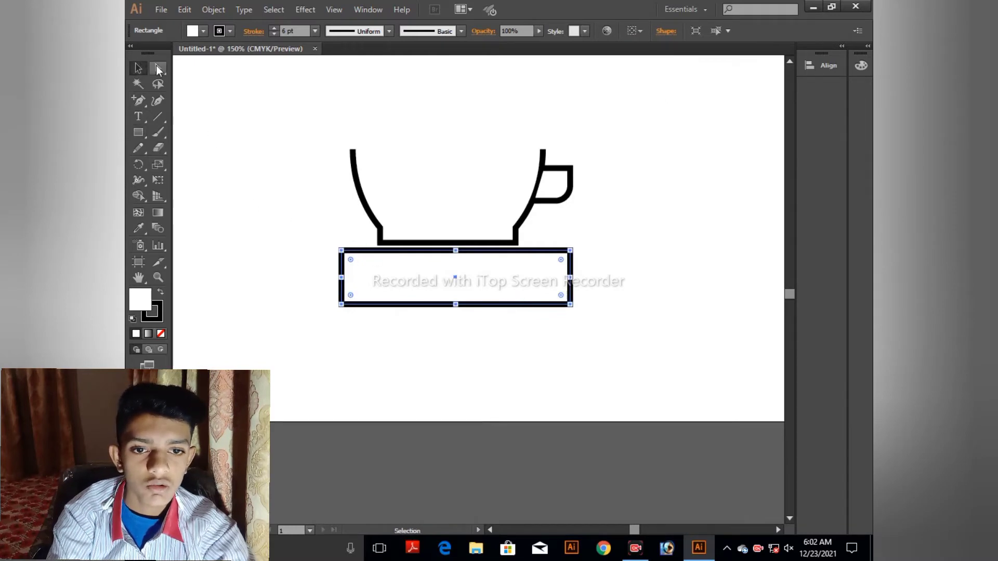
click(158, 68)
drag(313, 239, 365, 341)
drag(351, 261, 624, 291)
click(633, 229)
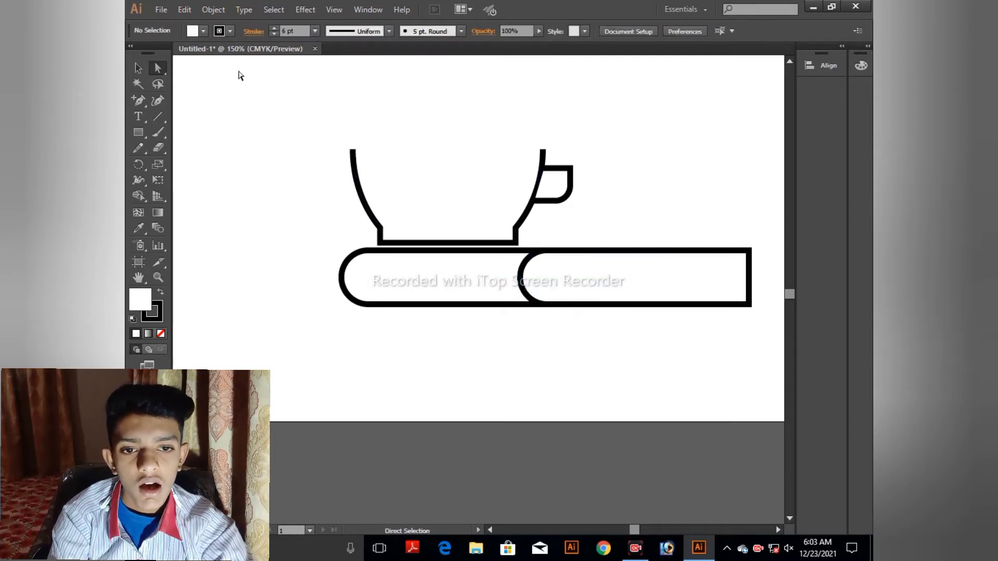
Use Shape Builder to remove the overlap and the rest of the copy, leaving the original with a concave right end.
drag(295, 246, 582, 333)
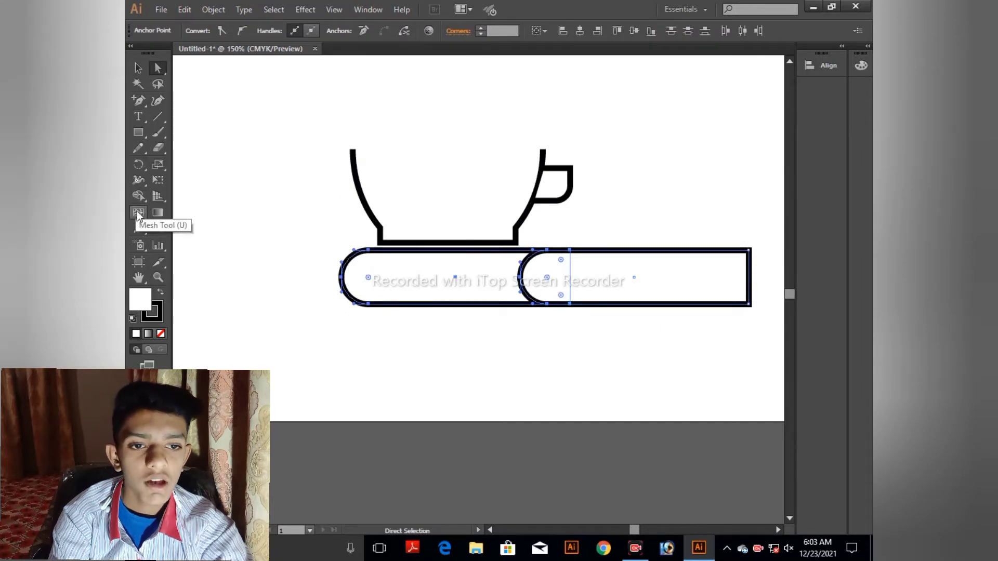
click(138, 196)
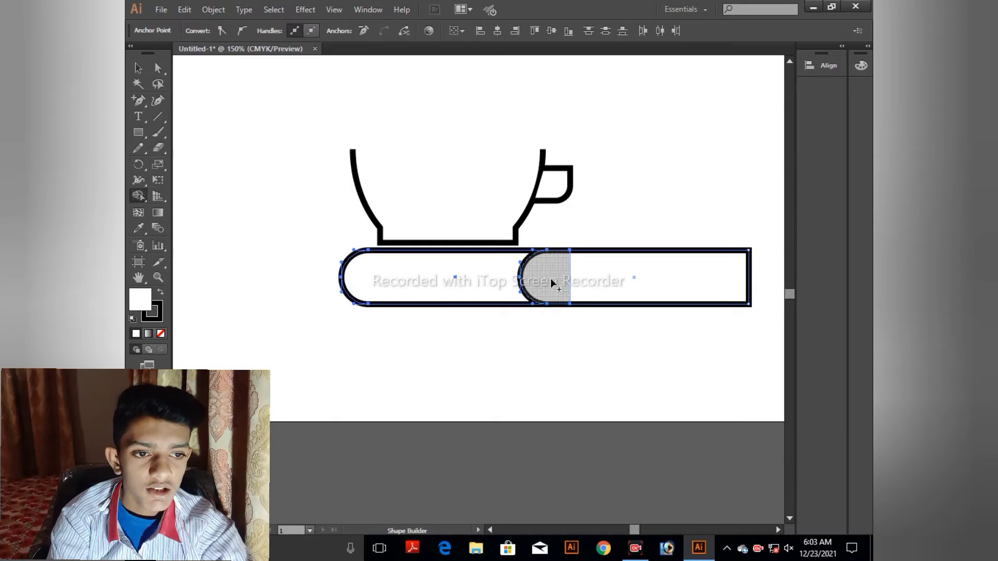
mouse_move(552, 283)
mouse_down()
mouse_move(708, 295)
mouse_move(794, 280)
mouse_move(483, 287)
mouse_move(508, 288)
mouse_up()
drag(379, 283, 681, 314)
click(139, 67)
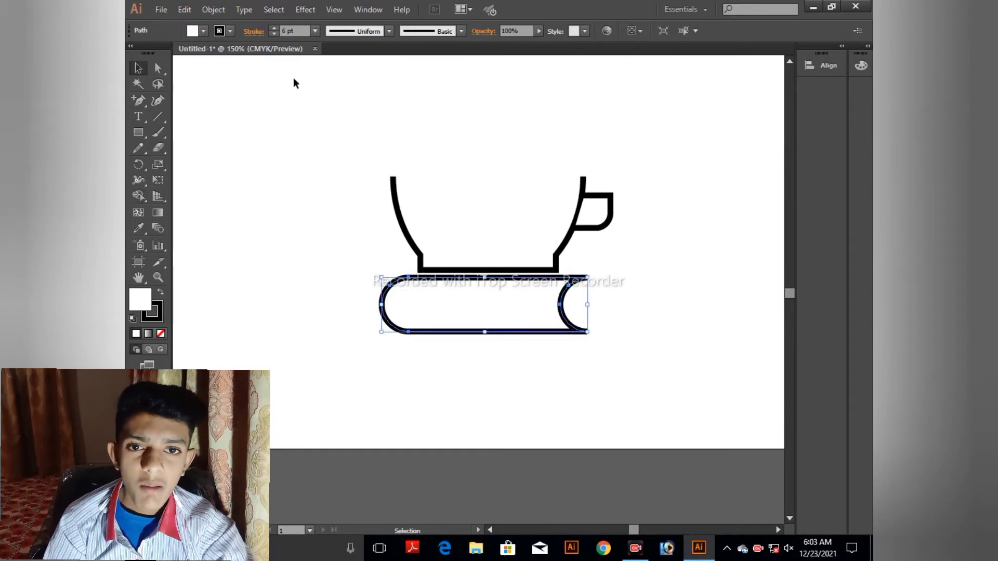
Offset the concave-ended shape's path by 10 px with miter joins and a miter limit of 4.
click(218, 13)
mouse_move(230, 273)
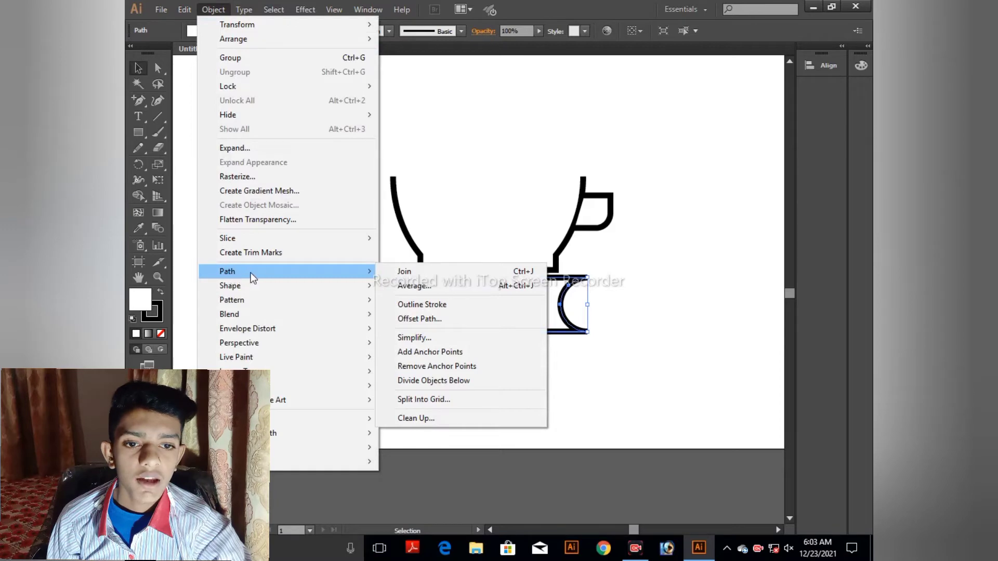
click(434, 320)
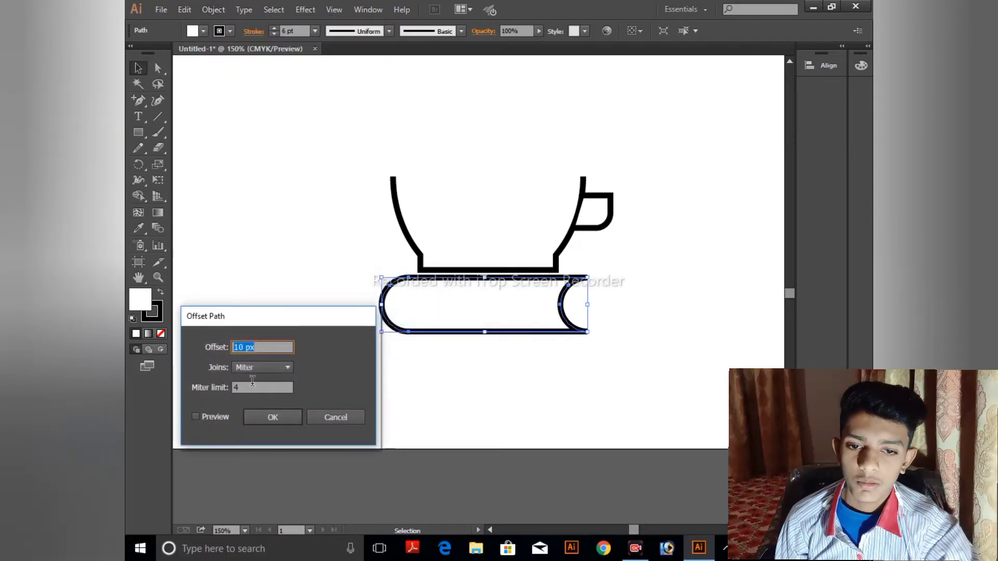
click(207, 416)
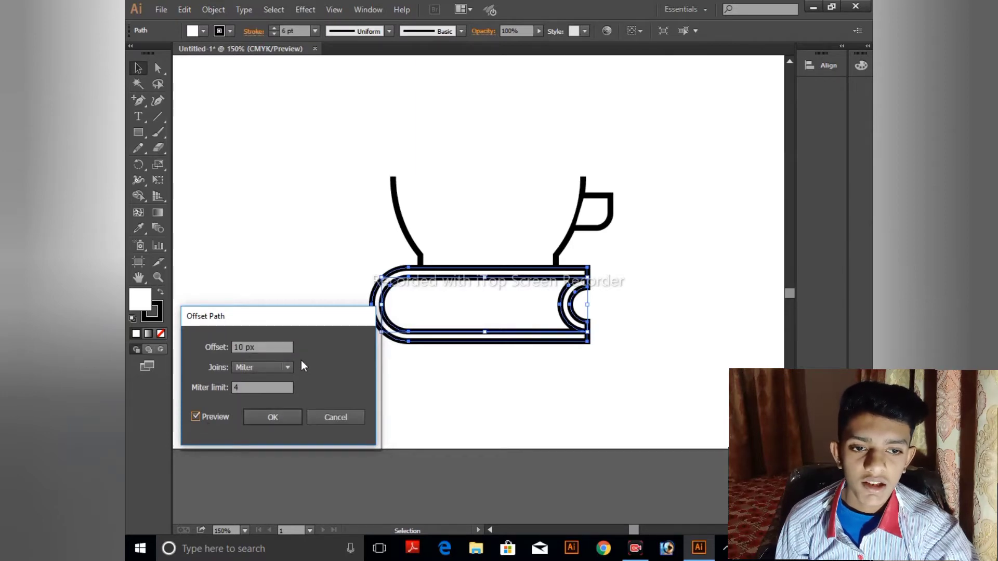
click(261, 417)
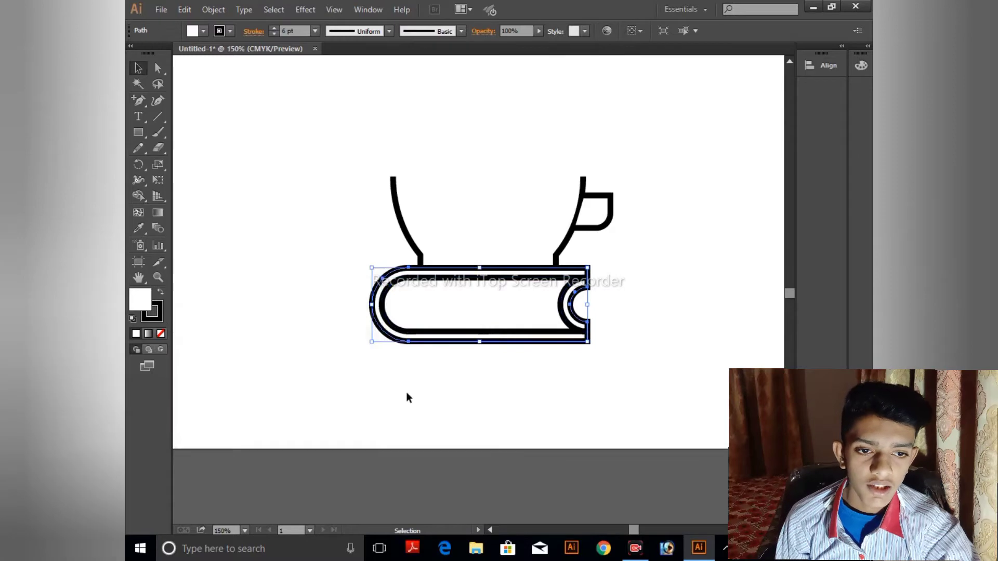
click(498, 370)
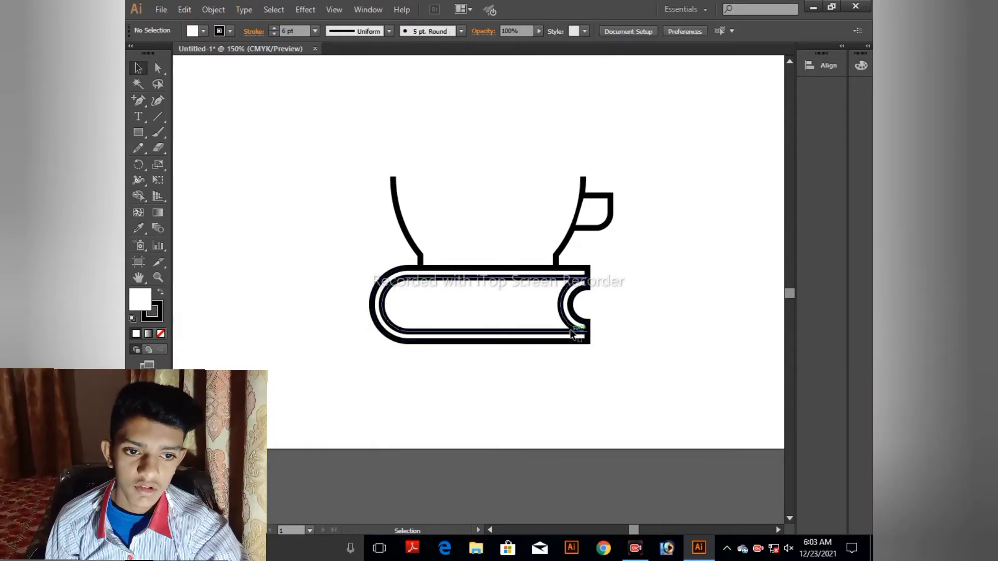
Shorten the inner shape by moving its concave right end inward, away from the outer outline's notch.
key(ctrl+z)
key(ctrl+plus)
key(ctrl+plus)
key(ctrl+plus)
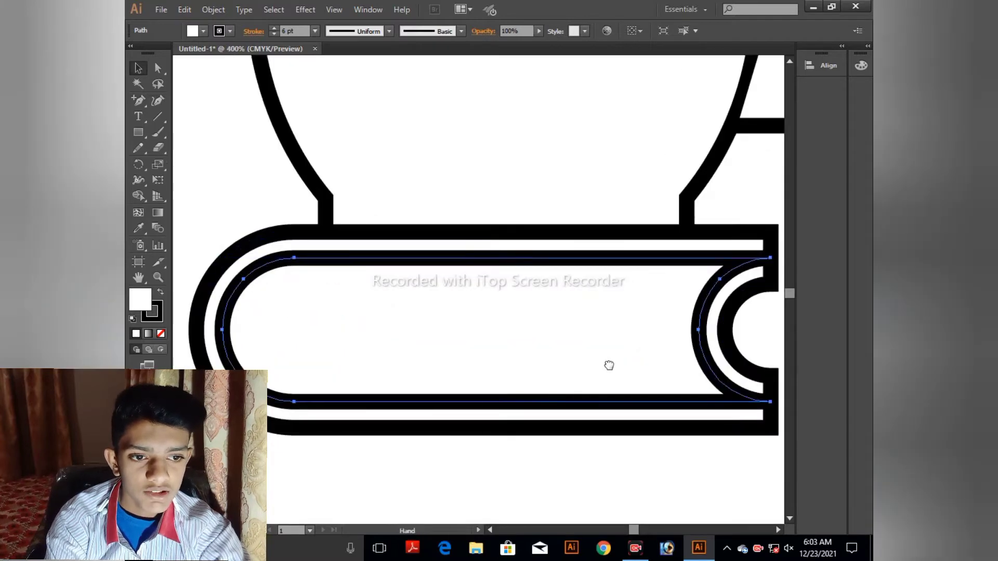
drag(606, 364, 517, 361)
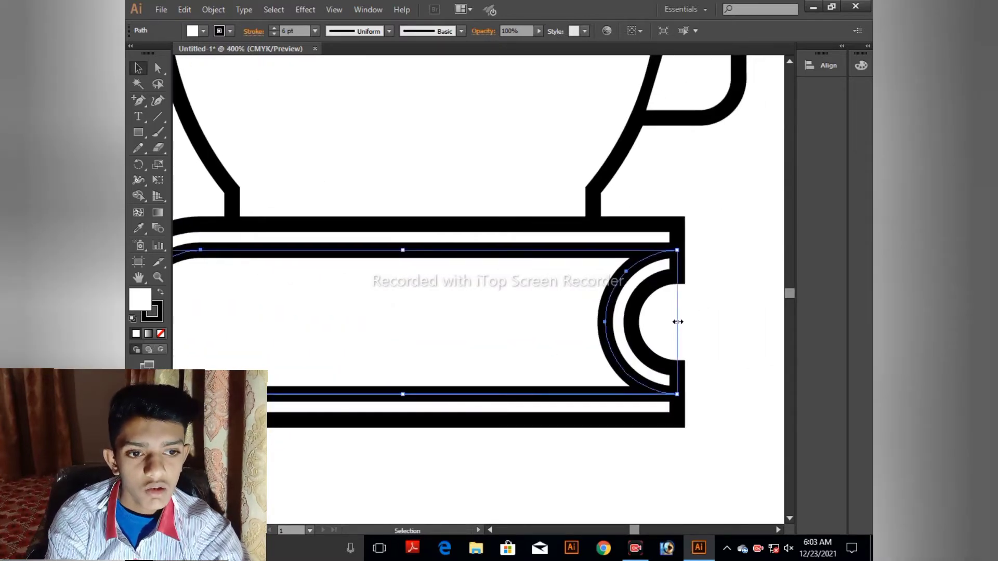
drag(677, 323, 613, 325)
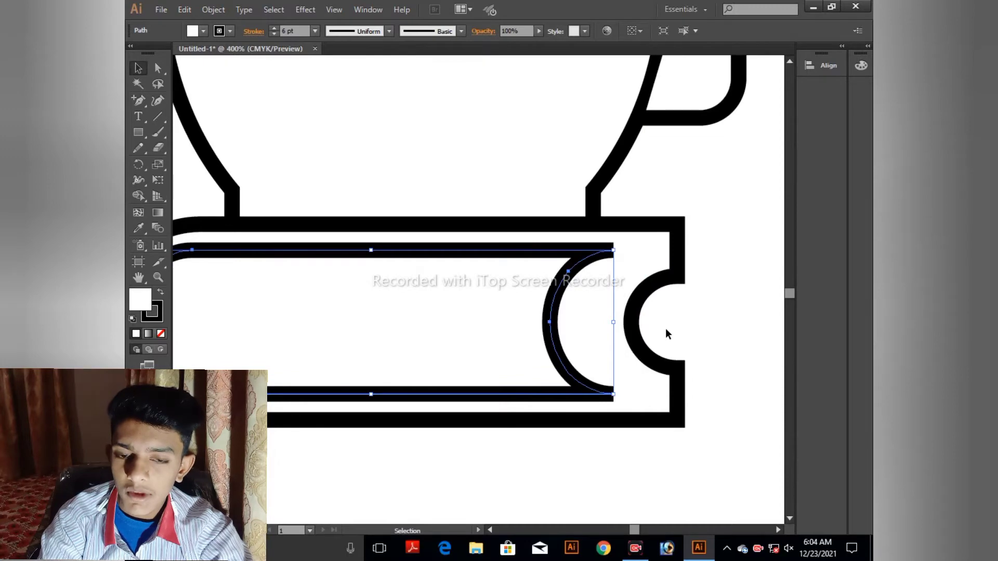
Shift the inner shape up slightly and delete the segment in the upper half of its concave right arc.
key(a)
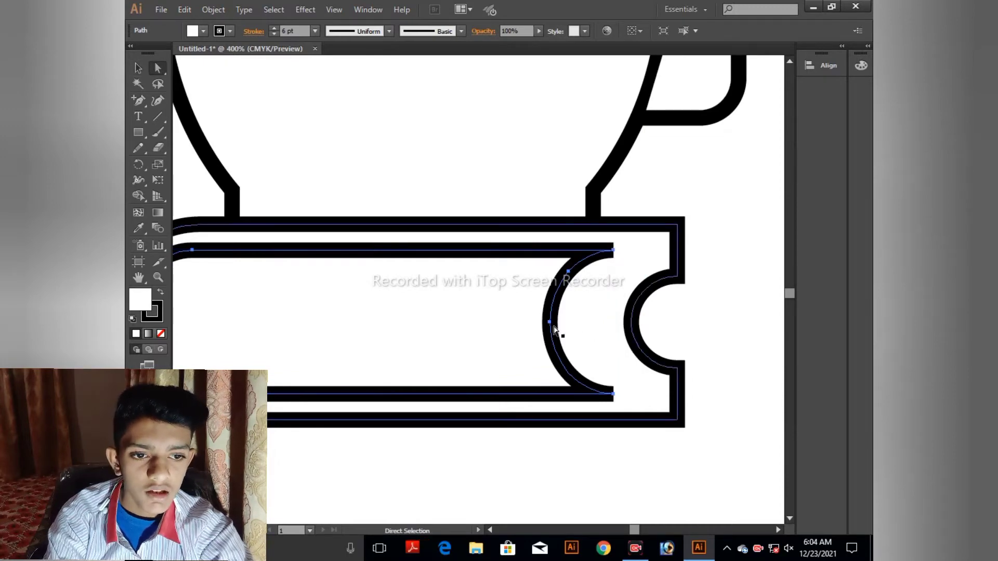
mouse_move(531, 310)
mouse_down()
mouse_move(564, 317)
mouse_move(539, 305)
mouse_move(553, 318)
mouse_move(539, 322)
mouse_up()
key(ctrl+z)
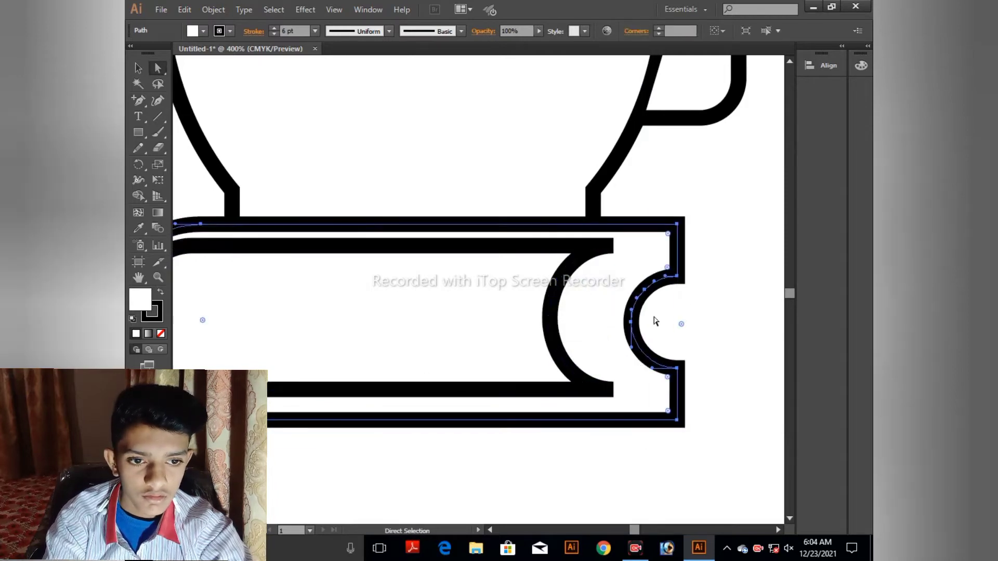
click(551, 307)
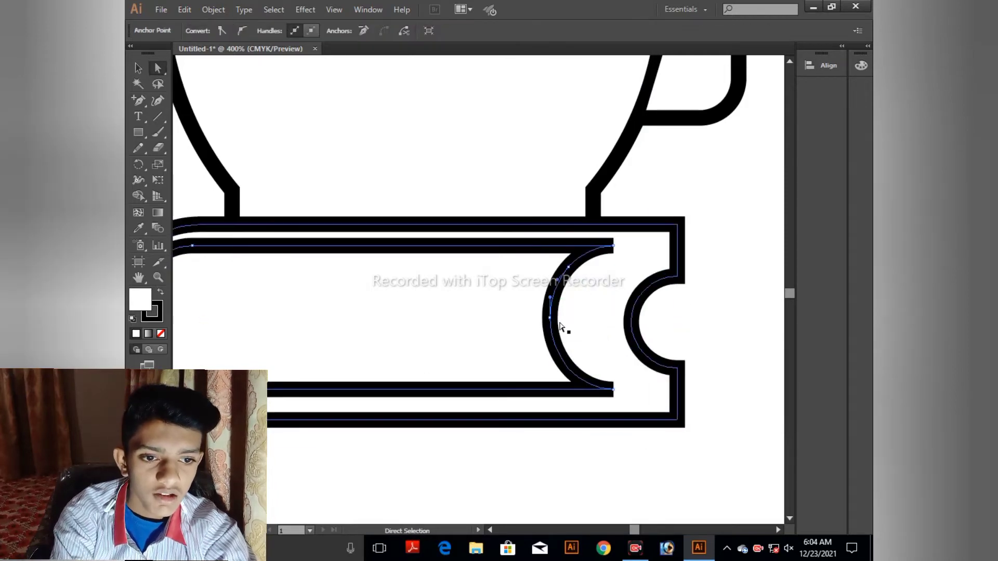
key(Delete)
key(Delete)
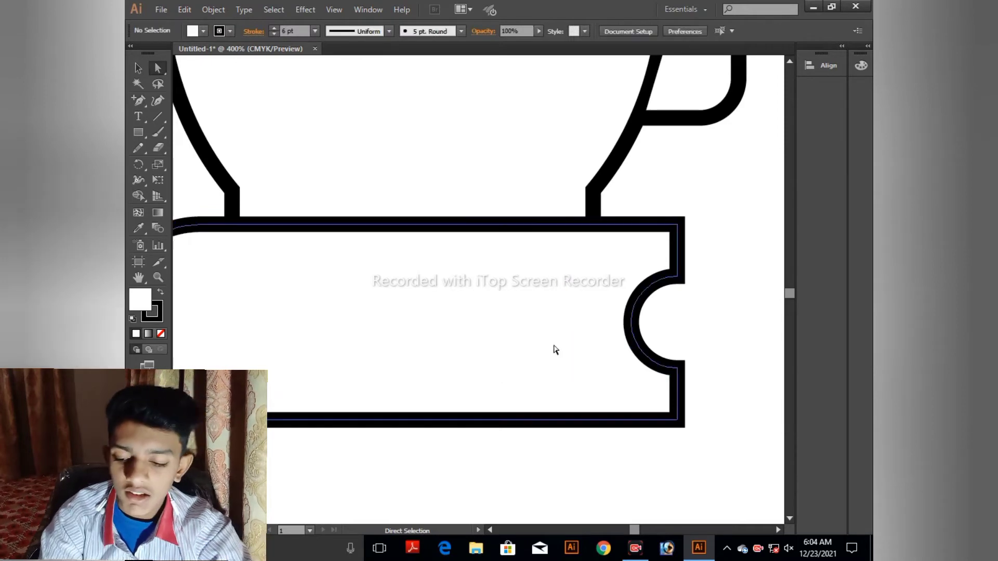
key(ctrl+z)
key(ctrl+z)
Move the inner shape straight down until it sits clear below the outer outline.
key(space)
drag(501, 353, 566, 216)
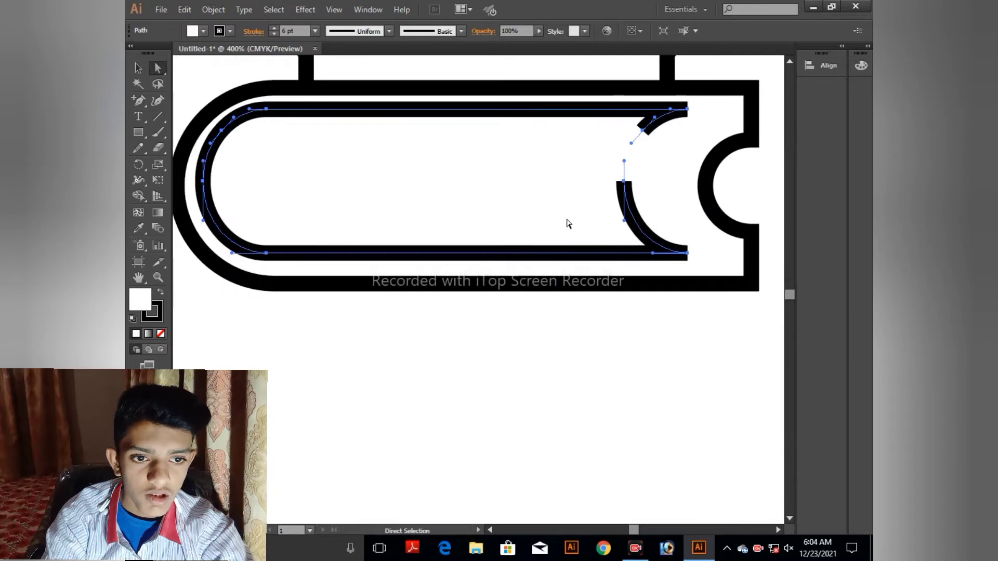
drag(560, 254, 546, 448)
key(space)
drag(580, 370, 544, 270)
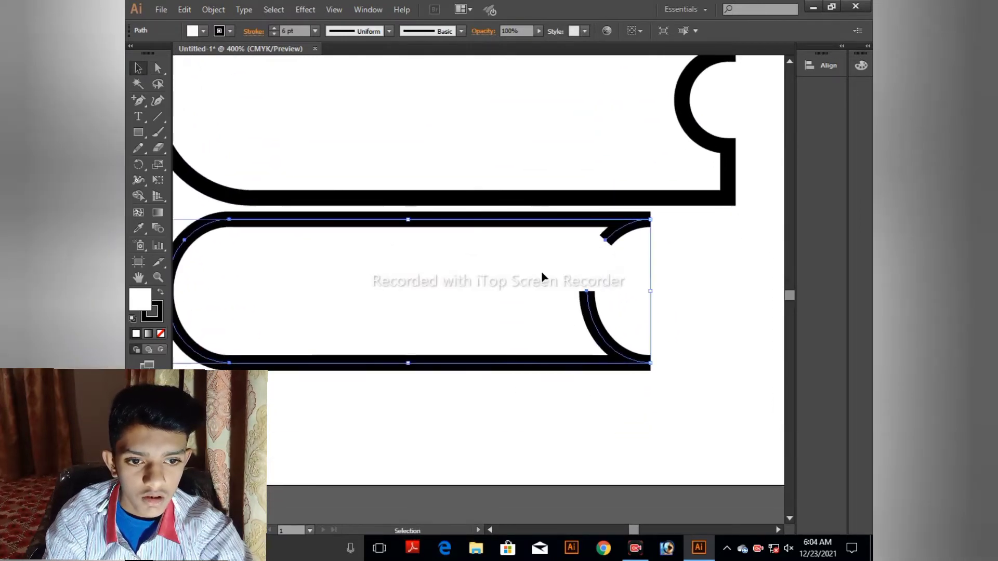
drag(539, 365, 542, 395)
Delete the lower arc segment at the right end of the moved inner shape.
key(a)
drag(664, 305, 562, 348)
key(Delete)
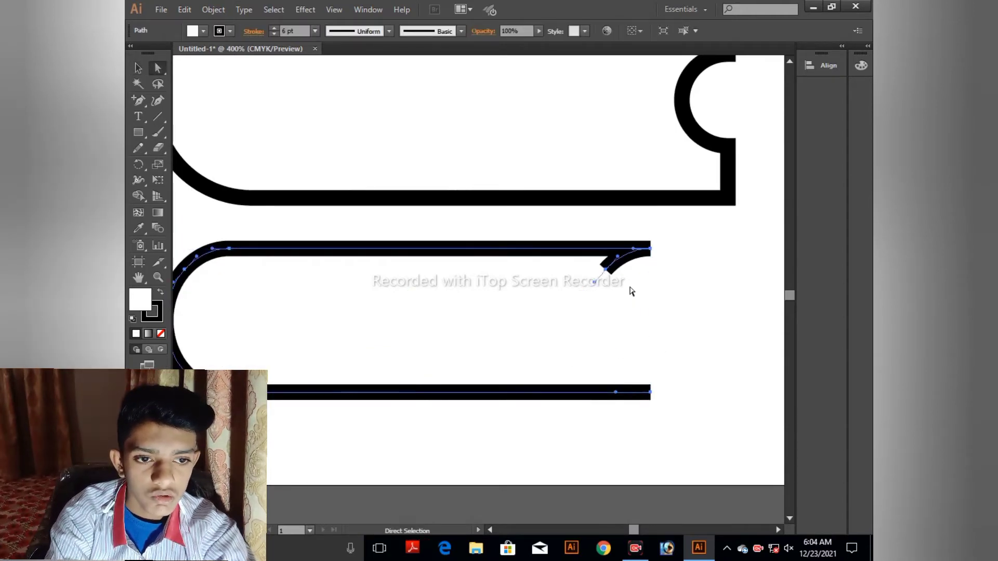
Delete the leftover arc segment at the upper right end of the inner shape.
click(599, 270)
drag(598, 271, 622, 272)
click(645, 305)
key(backslash)
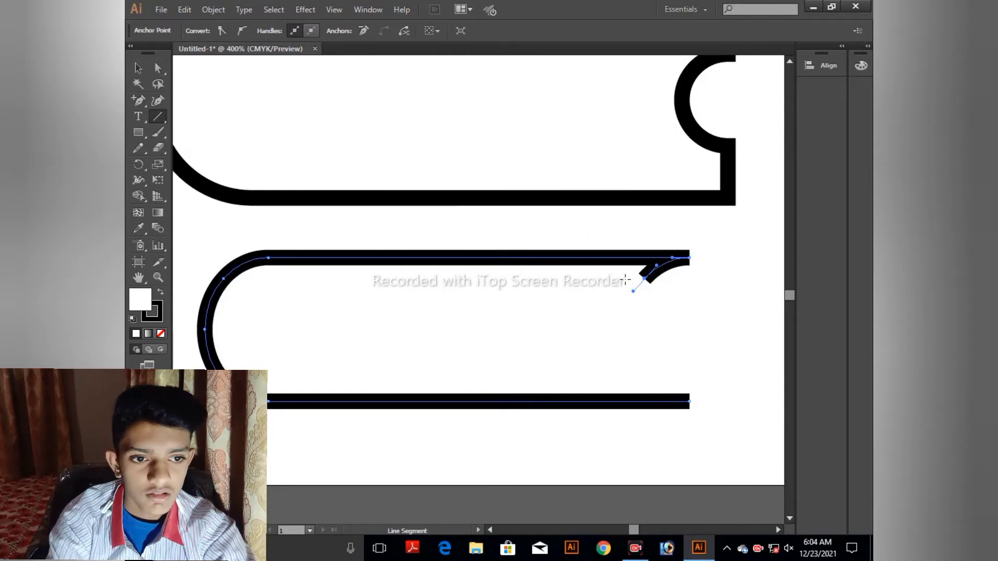
key(a)
drag(672, 297, 629, 274)
key(Delete)
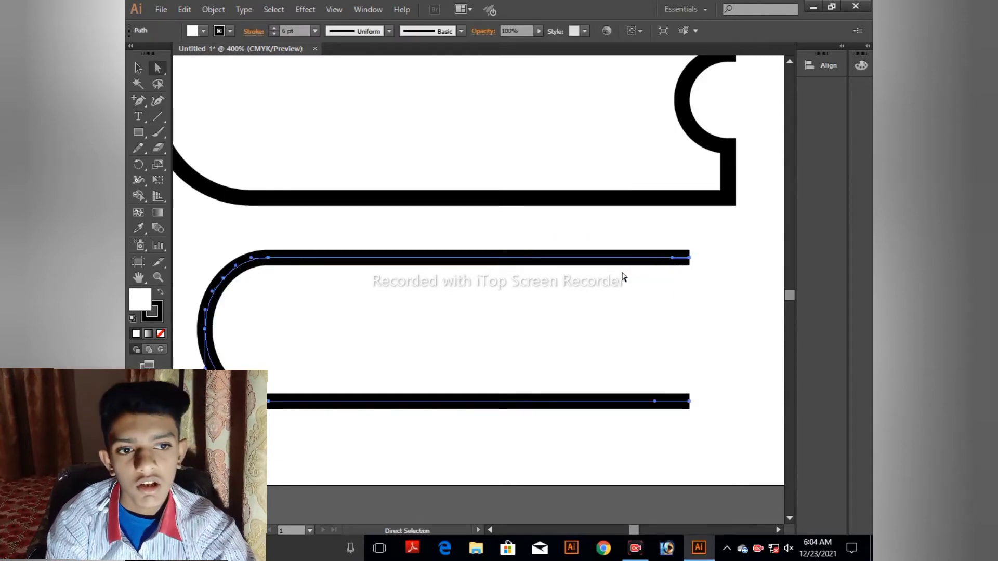
Move the open inner shape back up inside the outer outline, leaving an even gap above and below it.
drag(553, 285, 612, 359)
key(v)
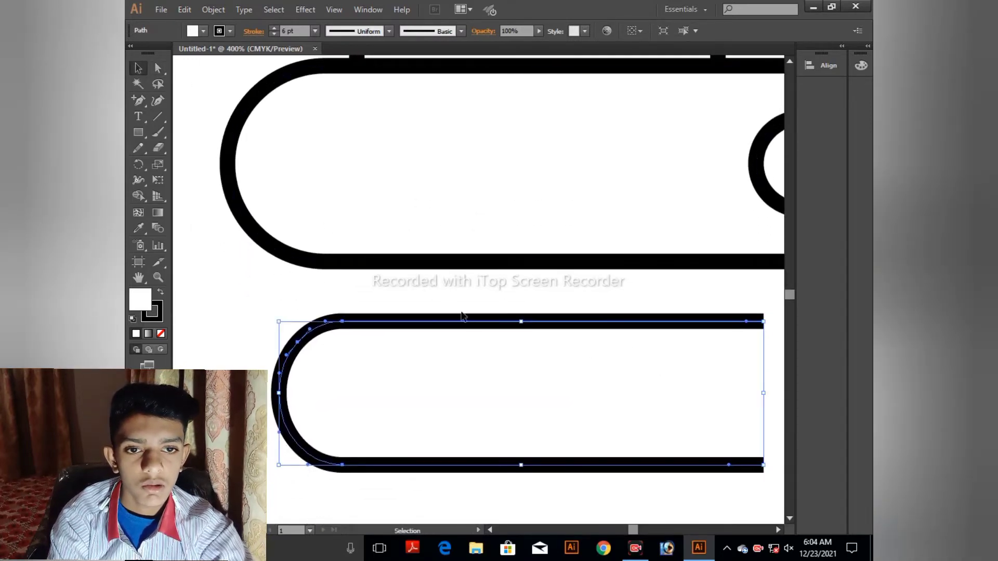
drag(473, 323, 455, 96)
drag(483, 303, 458, 331)
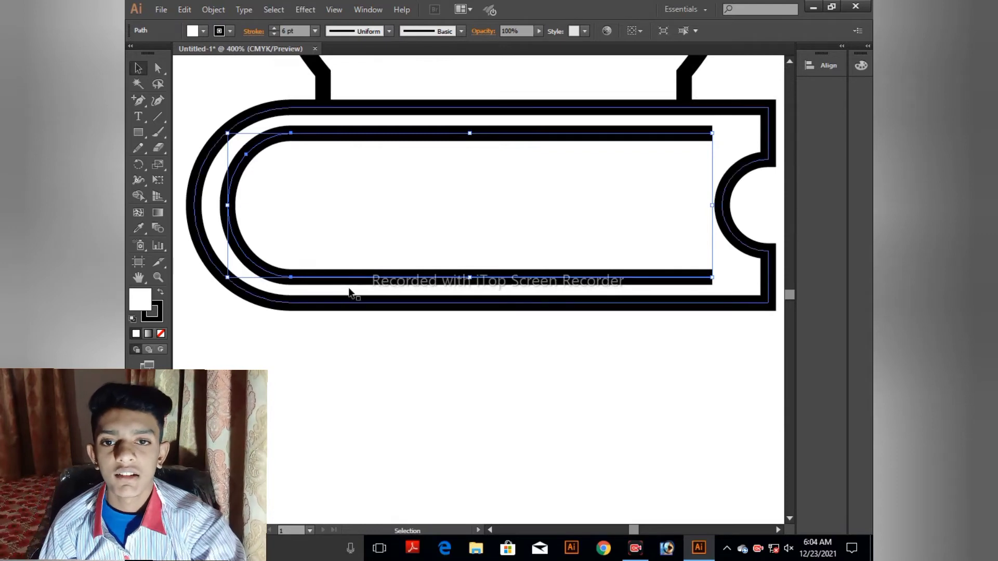
Draw a straight horizontal line from the inner shape's left midpoint anchor to just short of the outer outline's notch.
click(159, 118)
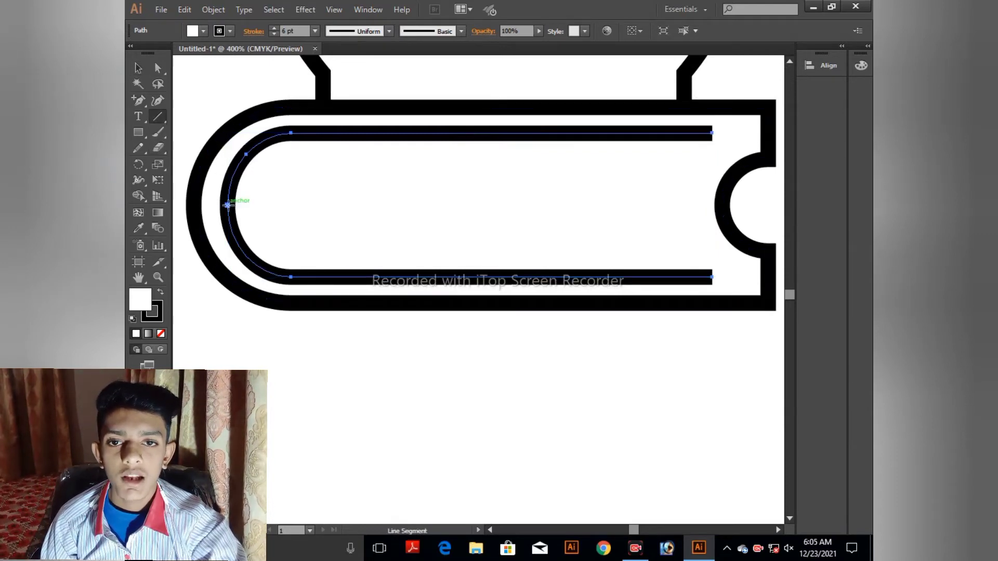
click(138, 68)
click(190, 105)
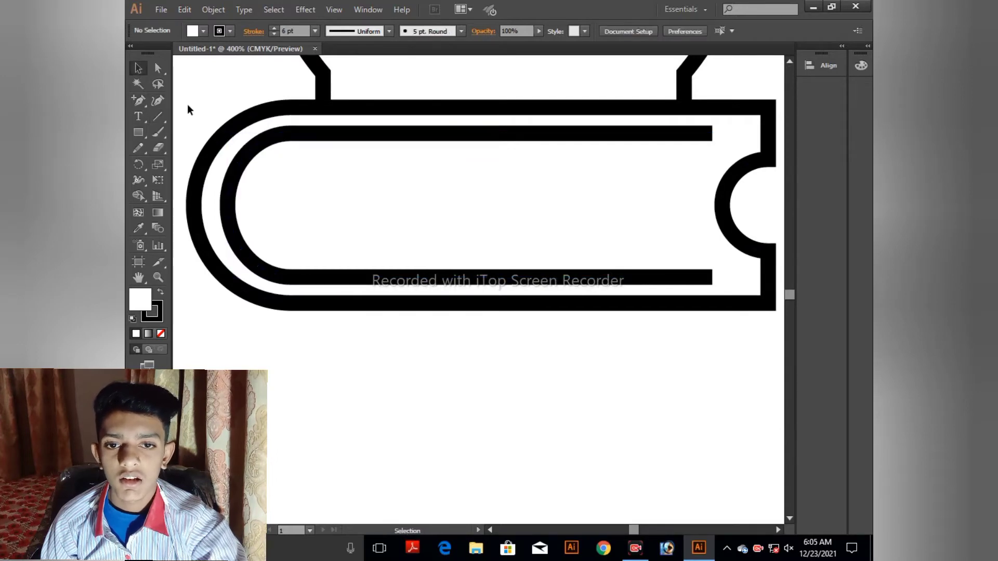
click(159, 117)
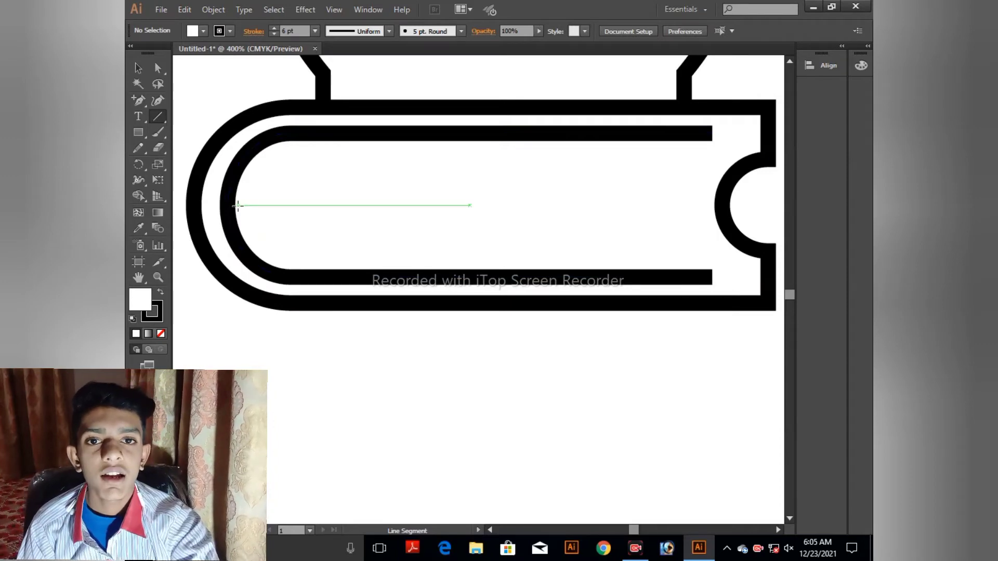
click(334, 9)
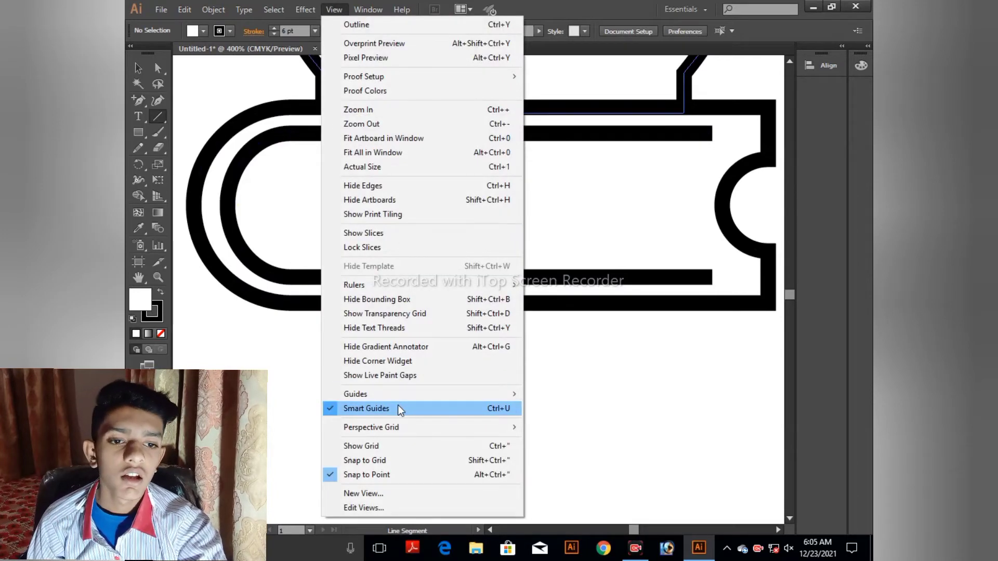
click(536, 393)
click(536, 393)
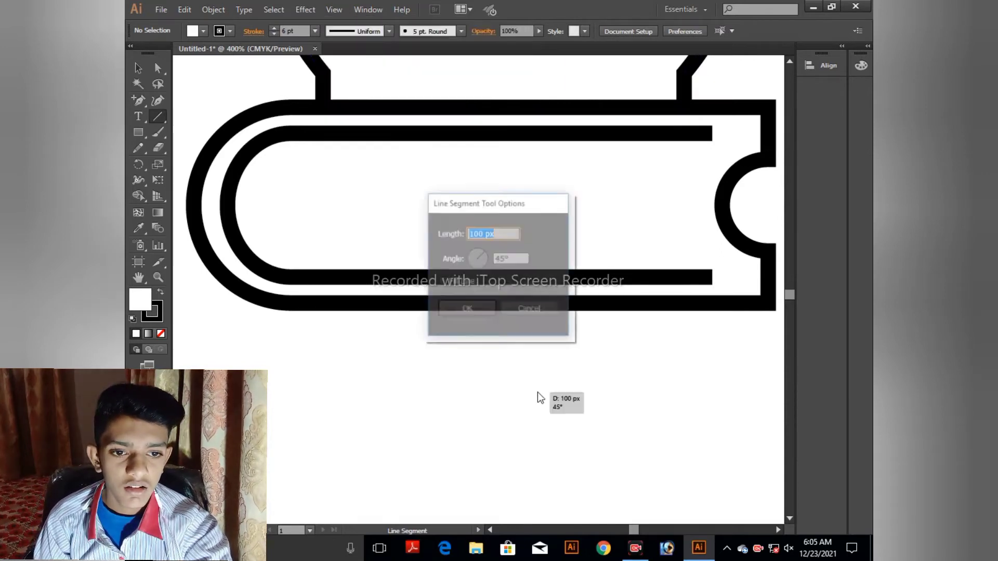
click(518, 308)
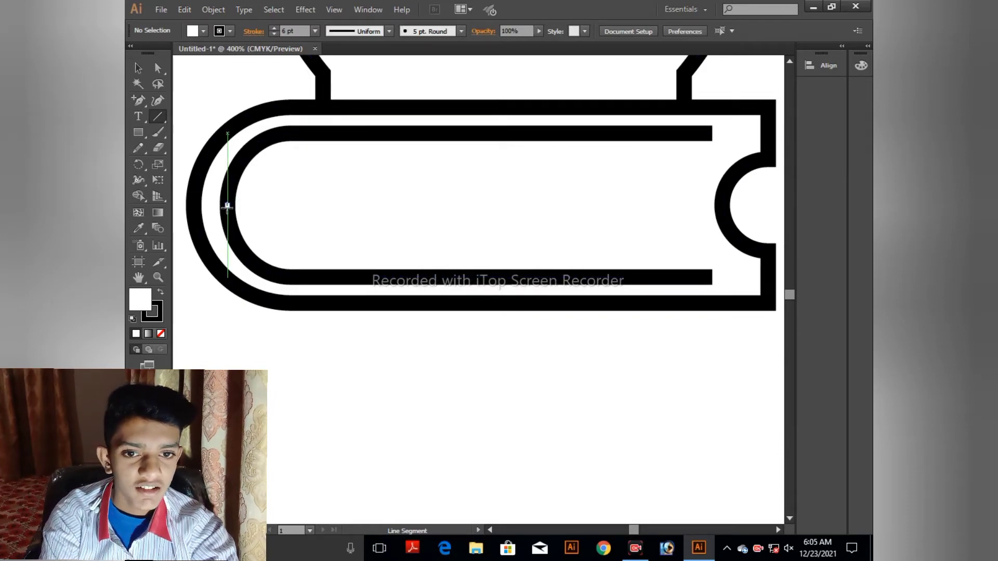
drag(227, 206, 699, 224)
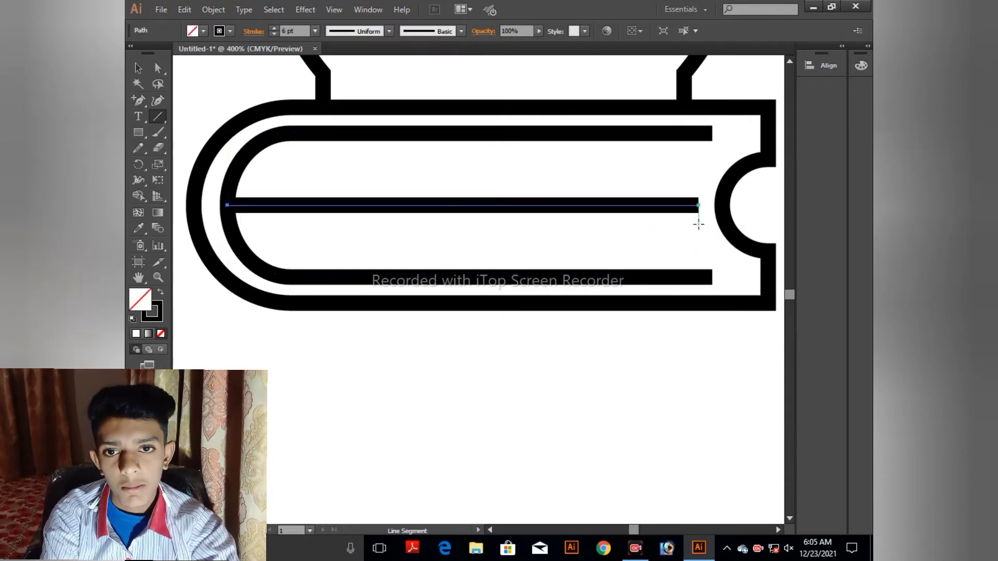
Give the inner shape and the middle line round stroke caps.
key(v)
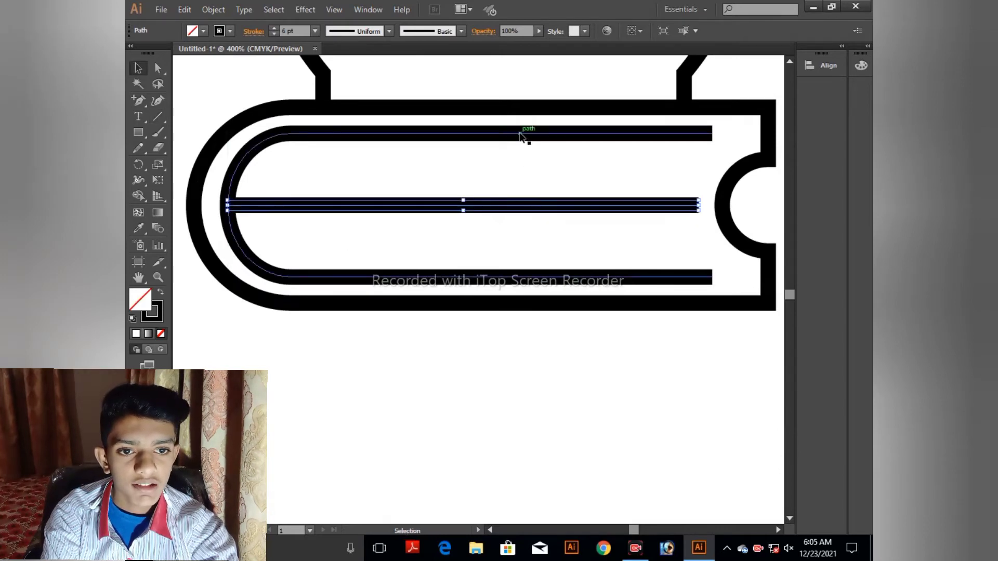
click(520, 135)
shift+click(519, 207)
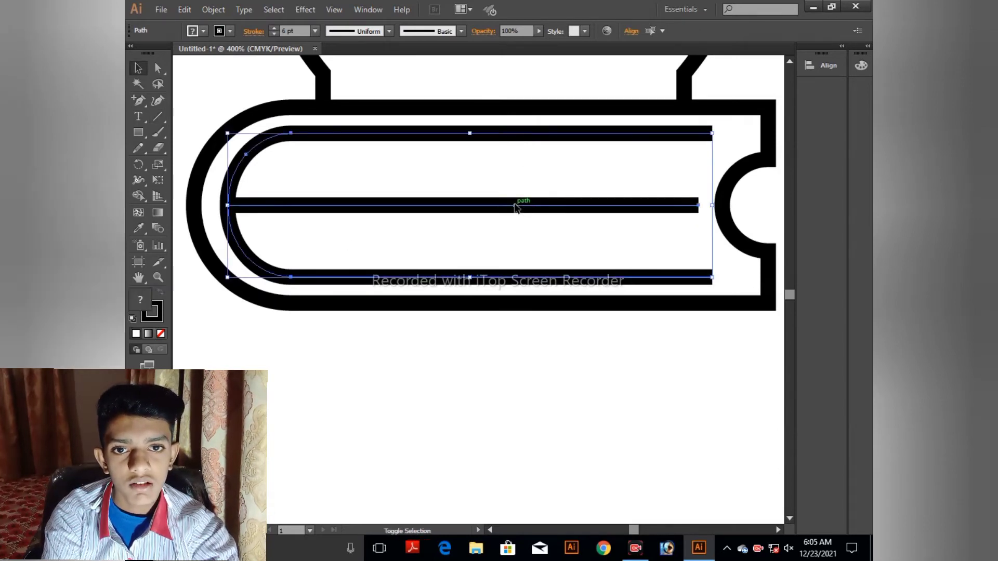
click(253, 33)
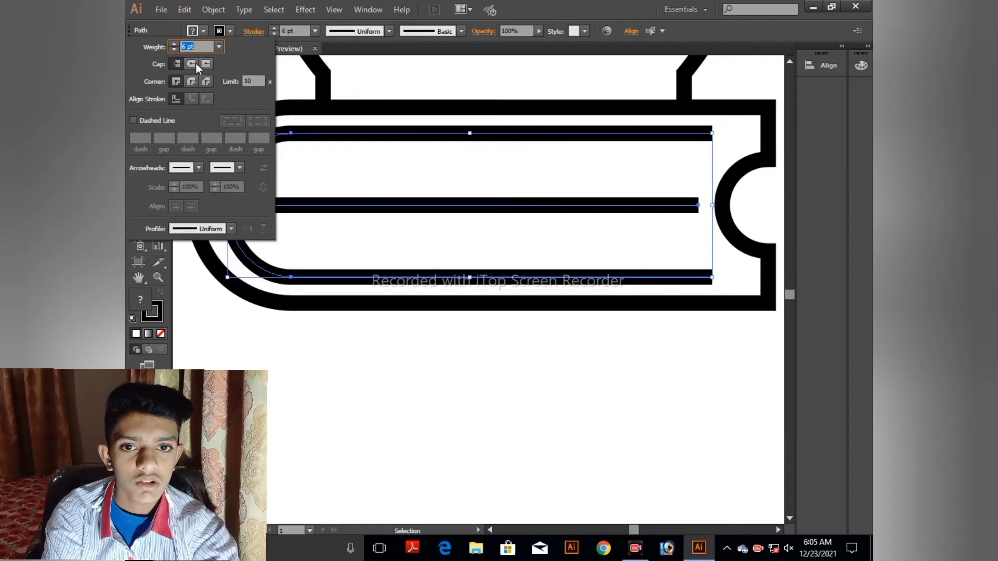
click(195, 64)
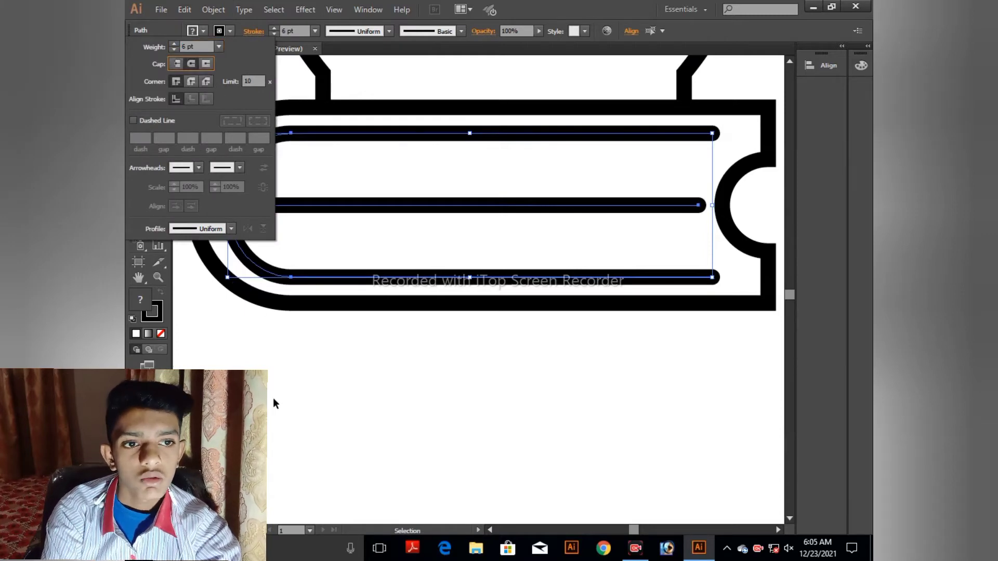
click(273, 399)
click(348, 371)
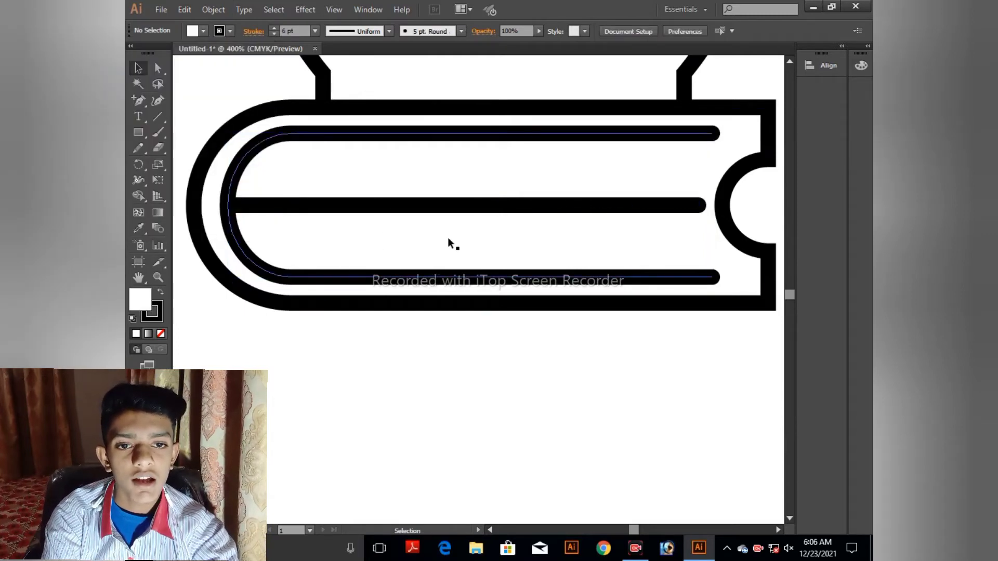
click(366, 213)
click(374, 205)
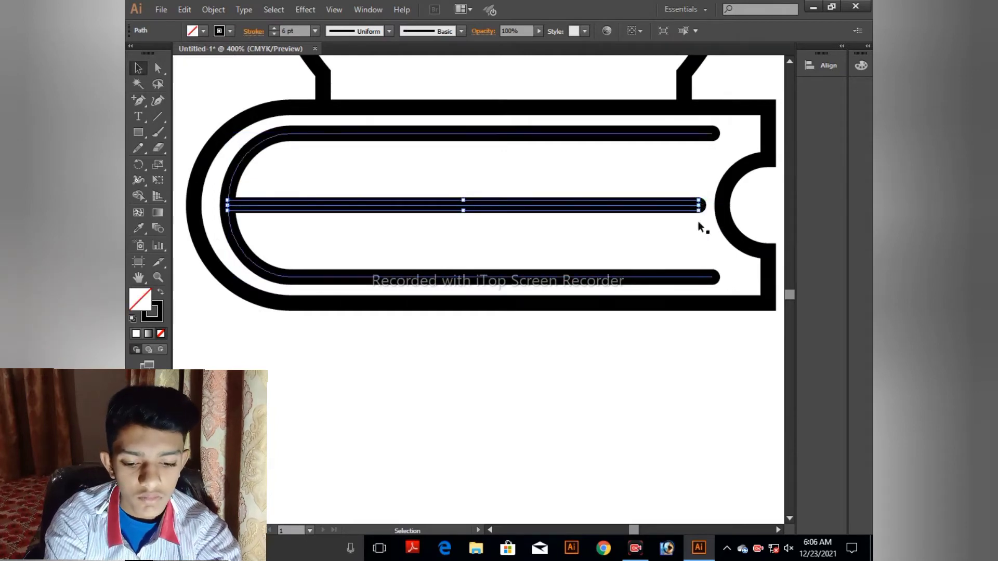
click(631, 413)
Scale the outer outline, inner shape and middle line down together about their centre, narrower than the cup's base.
key(ctrl+minus)
key(ctrl+minus)
key(ctrl+minus)
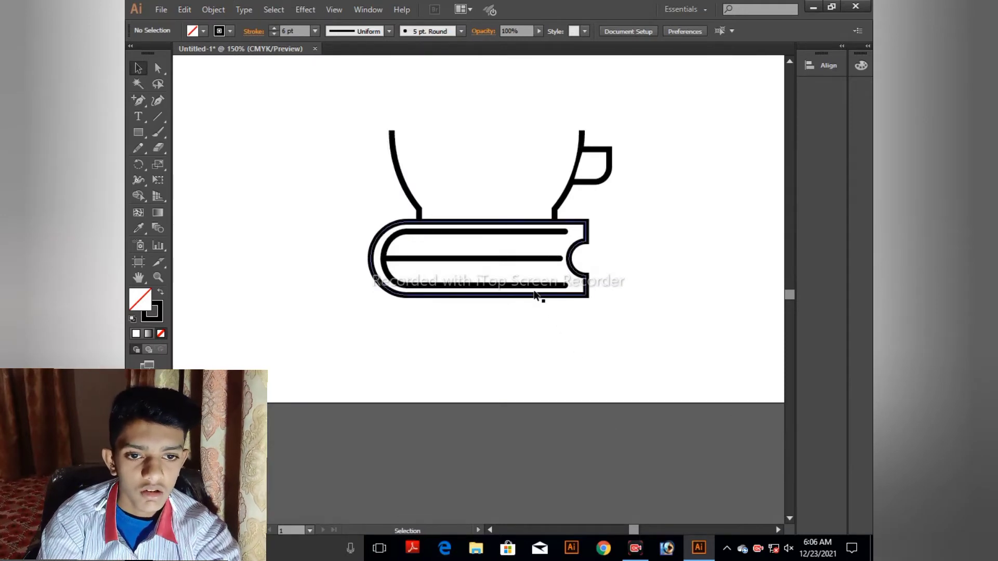
drag(356, 223, 431, 312)
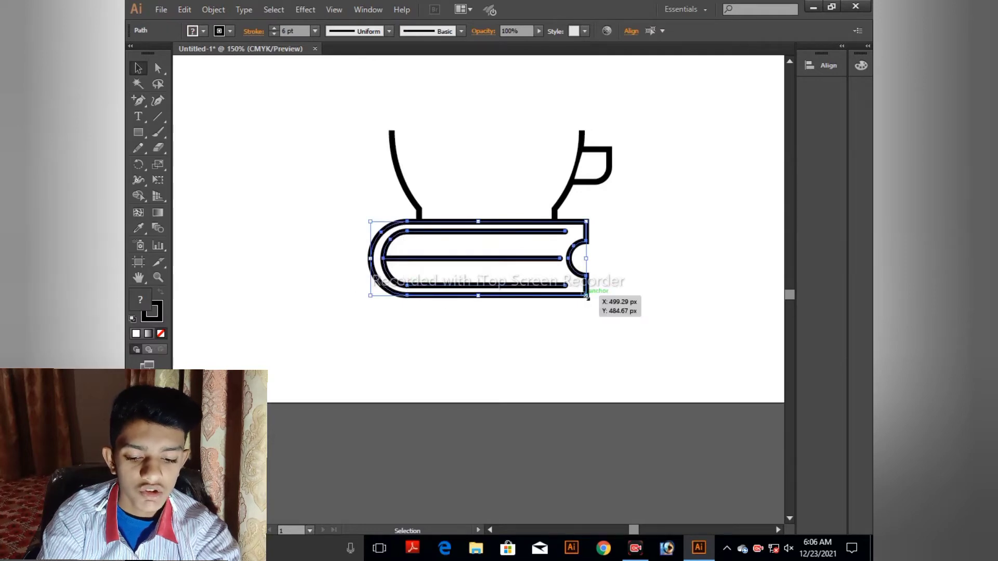
drag(588, 297, 572, 281)
click(569, 307)
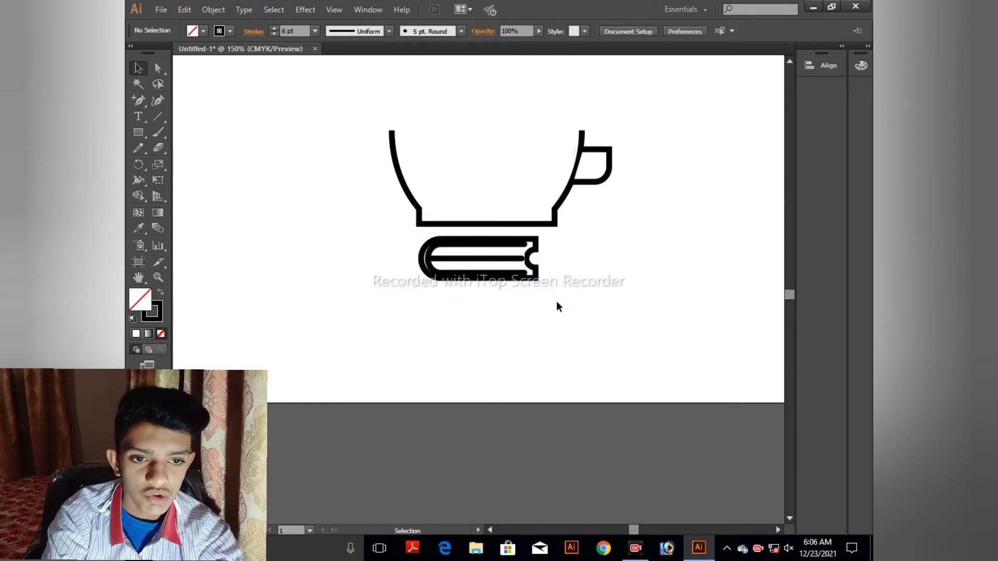
Set the stroke weight of all the book's paths to 4 pt.
key(ctrl+plus)
key(ctrl+plus)
key(ctrl+plus)
drag(554, 307, 563, 387)
drag(312, 245, 493, 364)
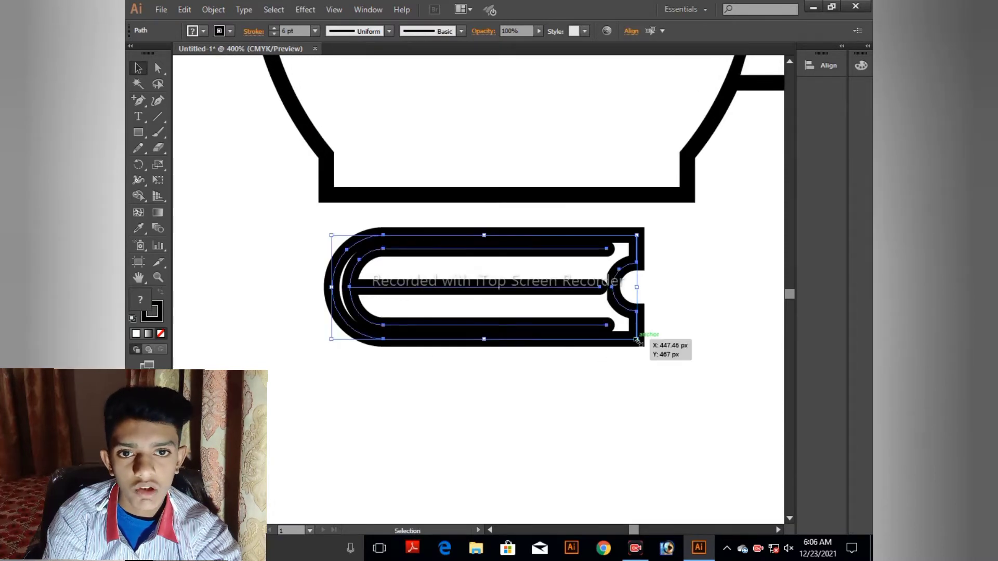
click(315, 31)
click(335, 130)
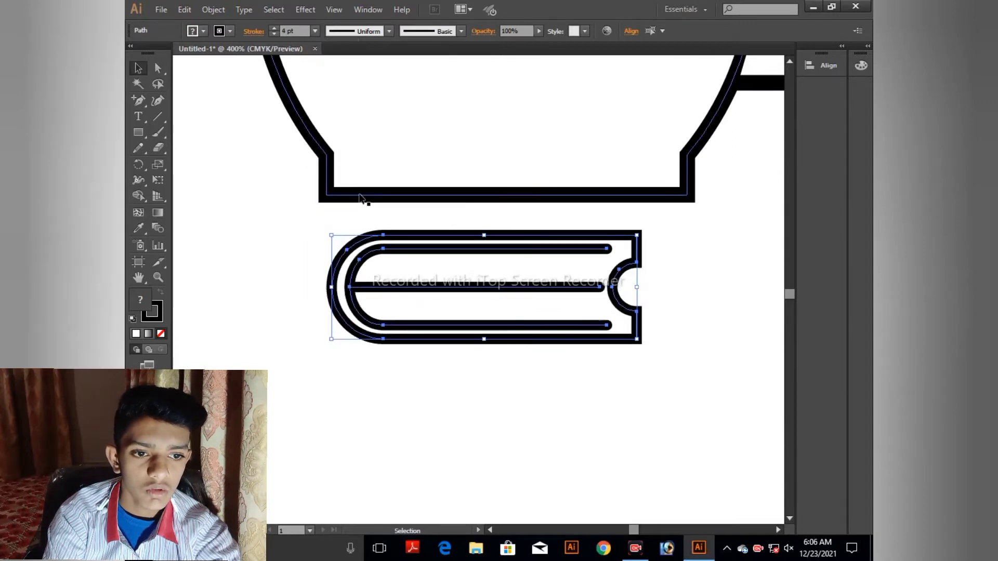
Enlarge the whole book proportionally about its centre until it is slightly wider than the cup's base and sits just below it.
drag(642, 343, 687, 360)
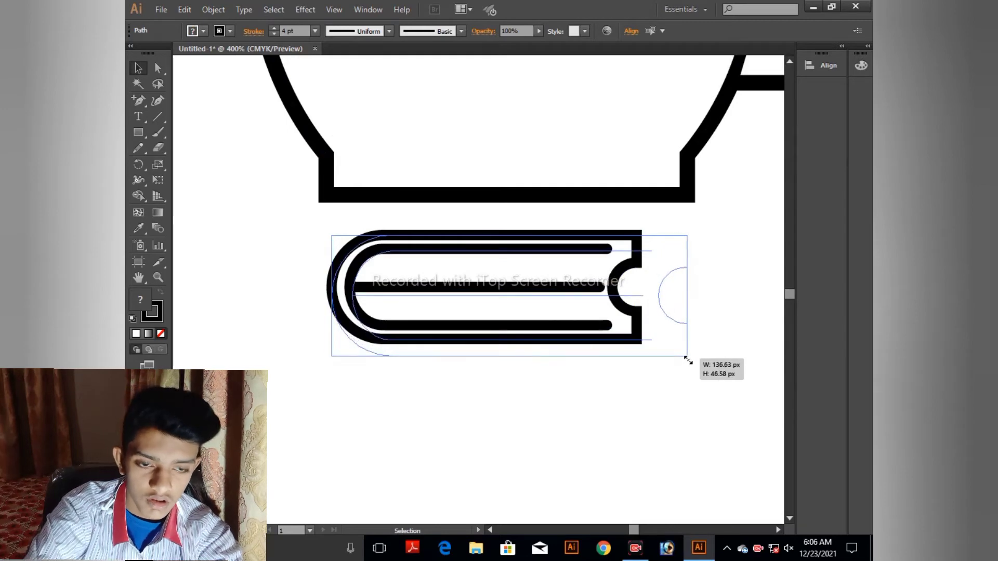
drag(688, 360, 717, 359)
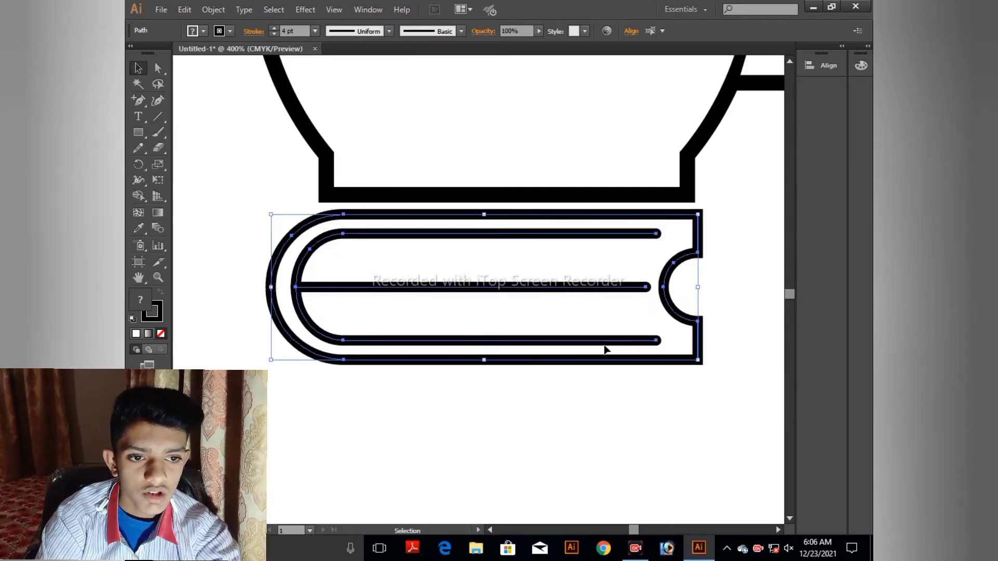
drag(593, 317, 570, 332)
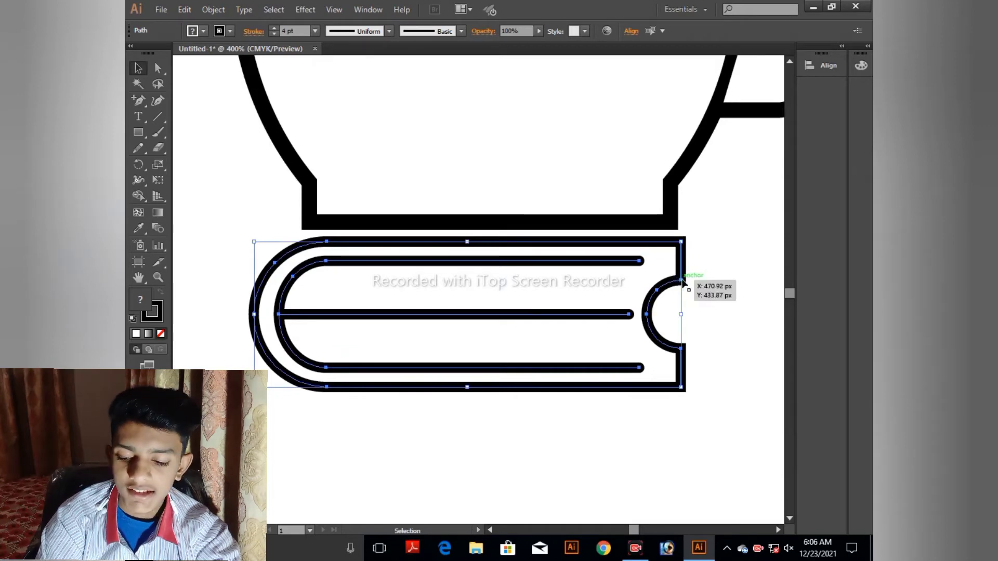
Try to pull the notch's two end points out to the upper and lower right corners of the book outline.
key(a)
drag(681, 281, 681, 240)
drag(681, 349, 682, 391)
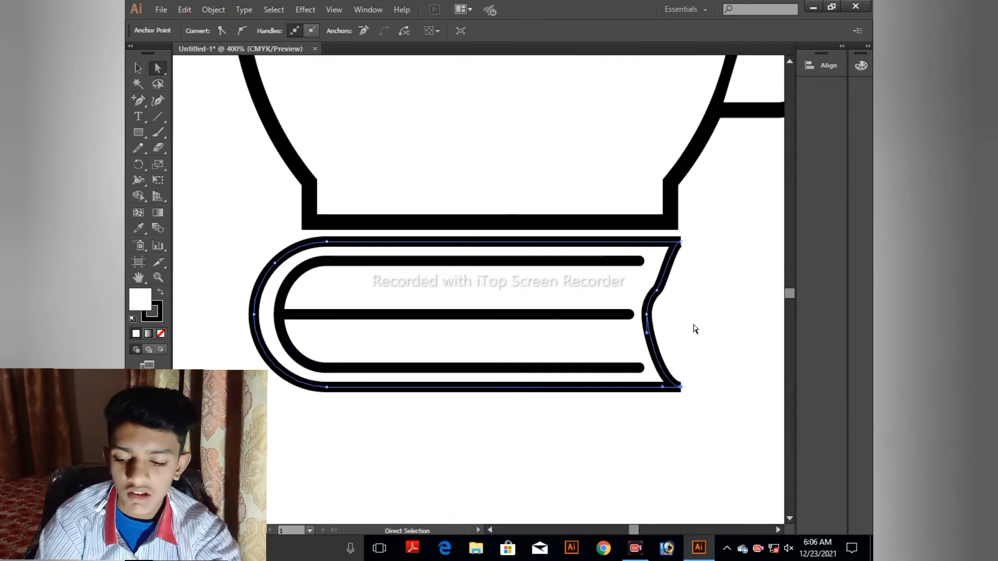
click(689, 329)
key(ctrl+z)
key(ctrl+z)
key(ctrl+z)
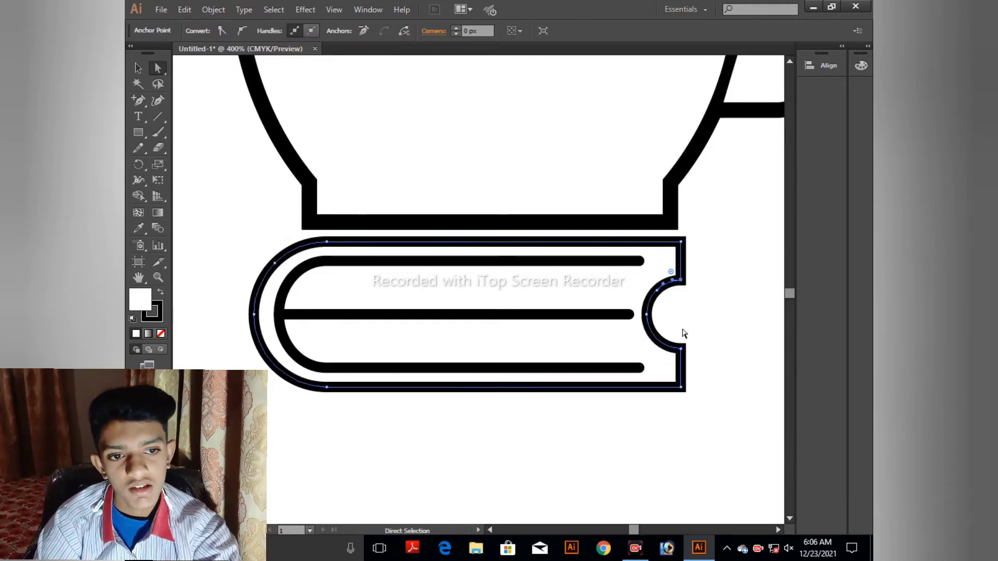
click(711, 334)
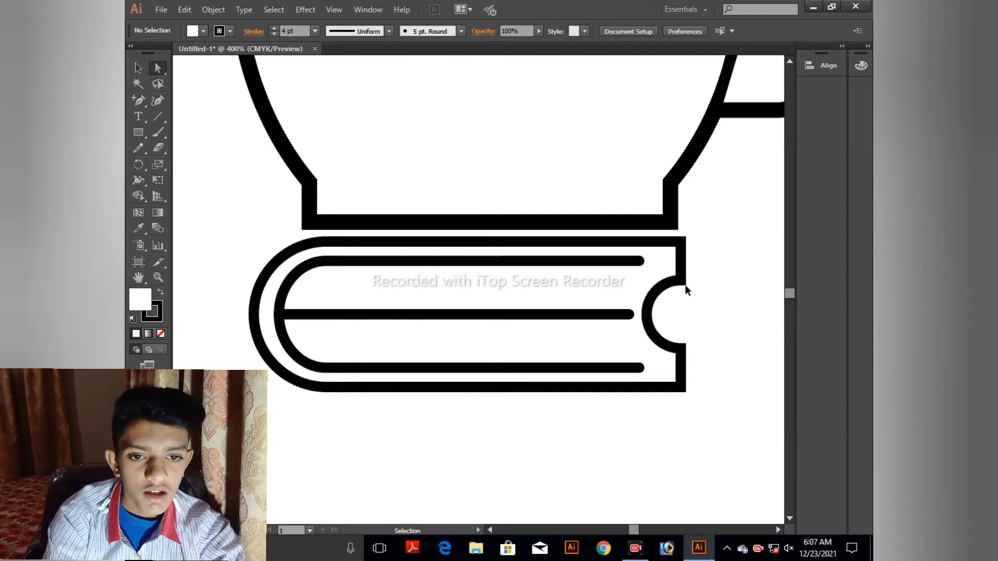
Duplicate the book's outer outline to the right so the copy's rounded left end overlaps the original's notch.
key(ctrl+minus)
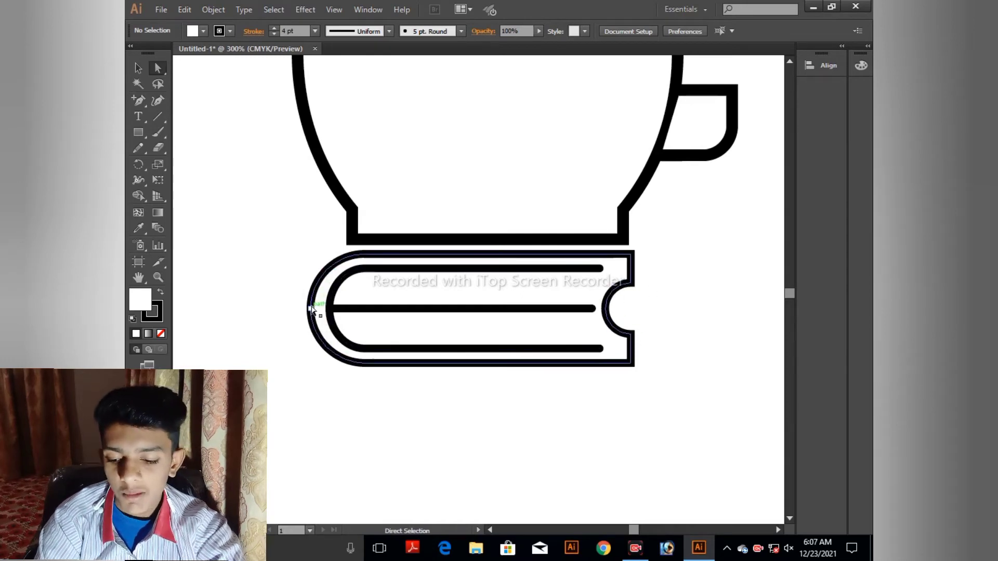
key(v)
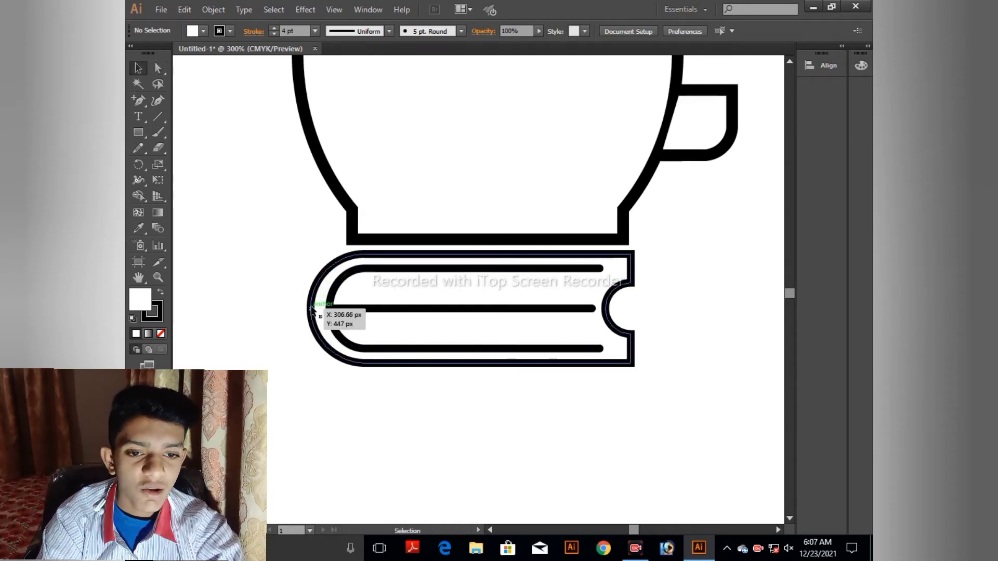
drag(312, 310, 598, 302)
key(space)
drag(675, 406, 549, 407)
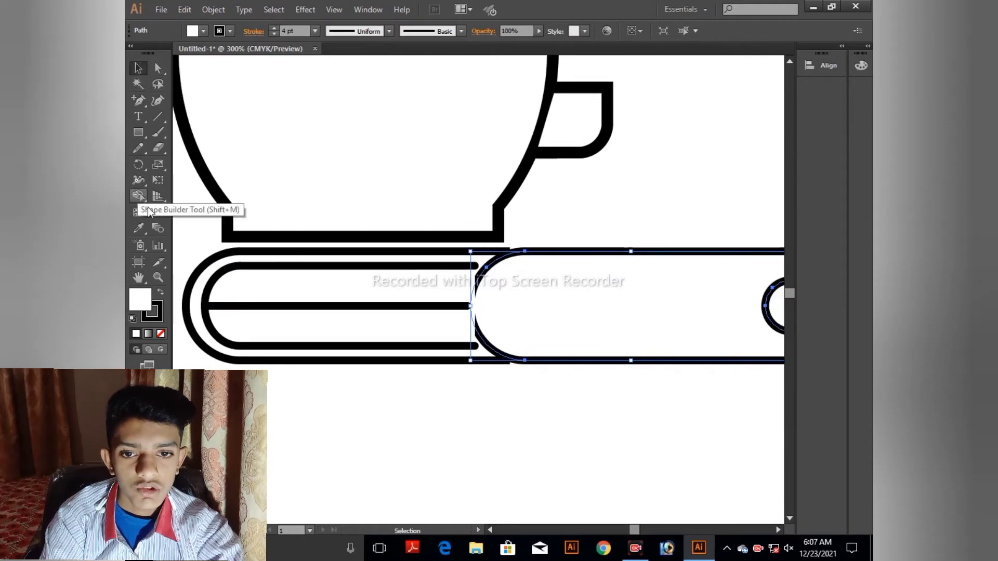
Try to merge the areas around the notch of the overlapping outlines with the Shape Builder tool.
drag(177, 245, 593, 378)
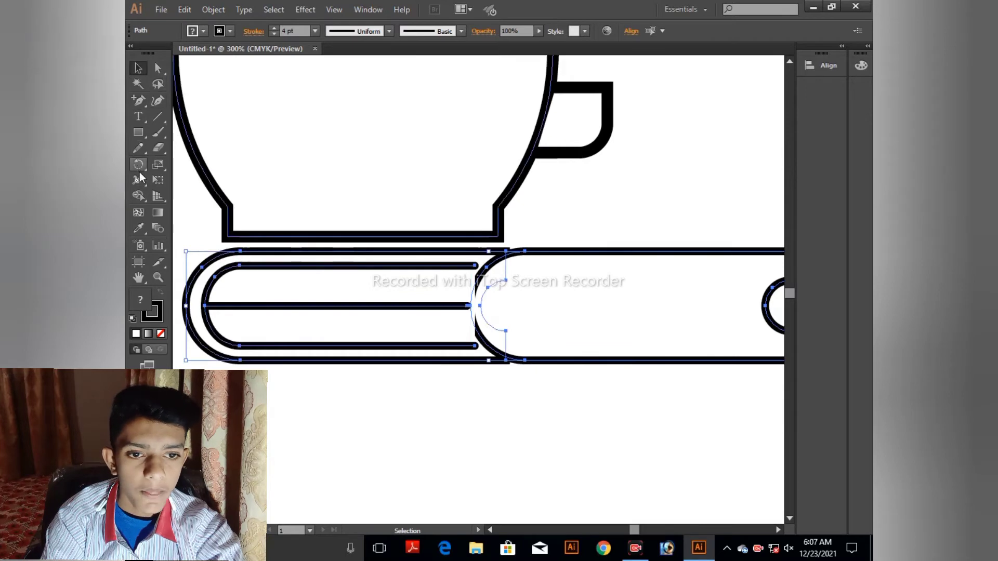
click(139, 197)
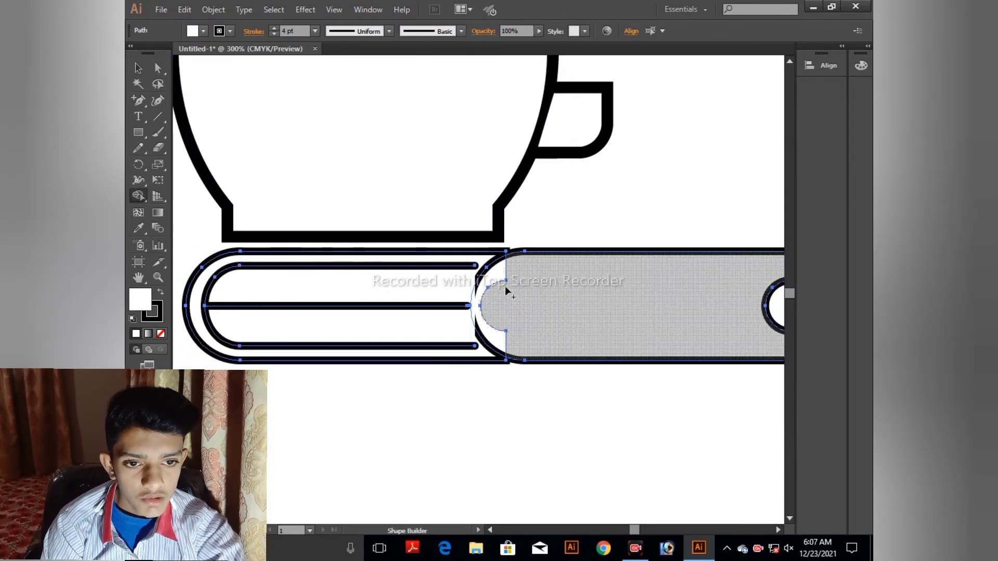
mouse_move(527, 293)
mouse_down()
mouse_move(492, 277)
mouse_move(496, 294)
mouse_move(459, 289)
mouse_move(489, 288)
mouse_up()
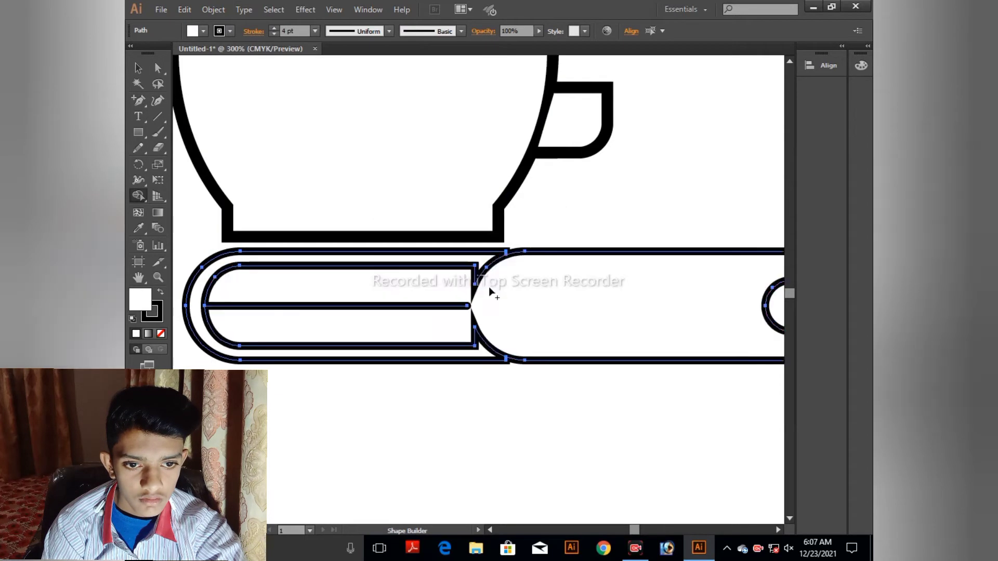
key(ctrl+z)
key(ctrl+z)
key(ctrl+z)
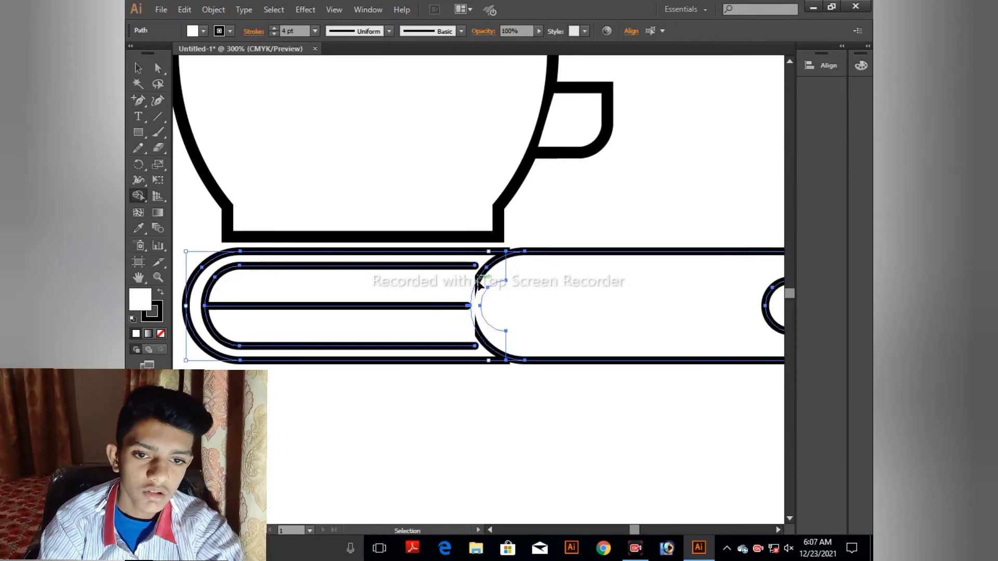
Undo the Shape Builder merge around the notch and delete the duplicate book outline, keeping only the original notched book.
key(ctrl+z)
key(ctrl+z)
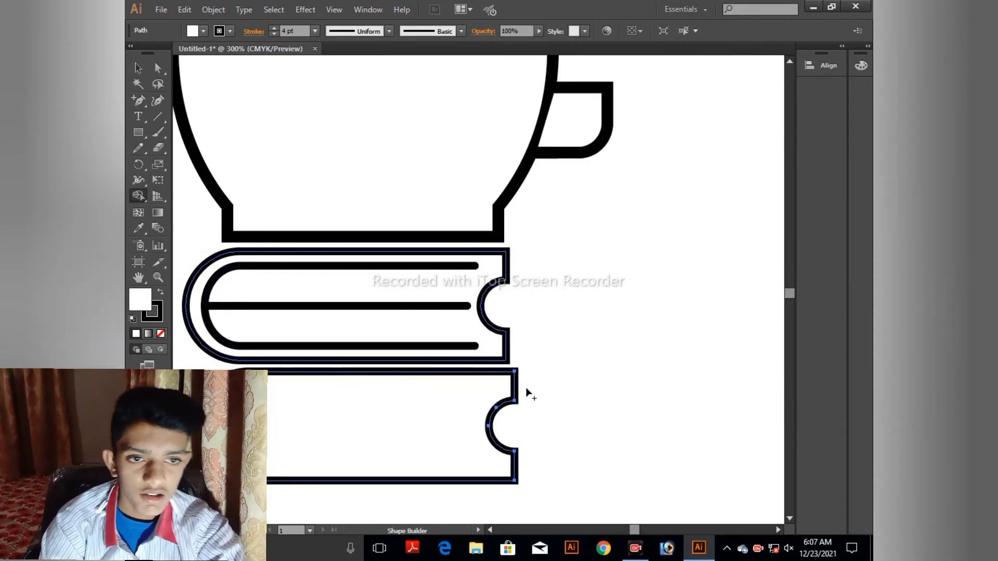
key(Delete)
drag(455, 337, 551, 399)
key(ctrl+minus)
key(ctrl+minus)
key(ctrl+minus)
key(ctrl+minus)
key(ctrl+plus)
key(ctrl+plus)
drag(524, 291, 481, 364)
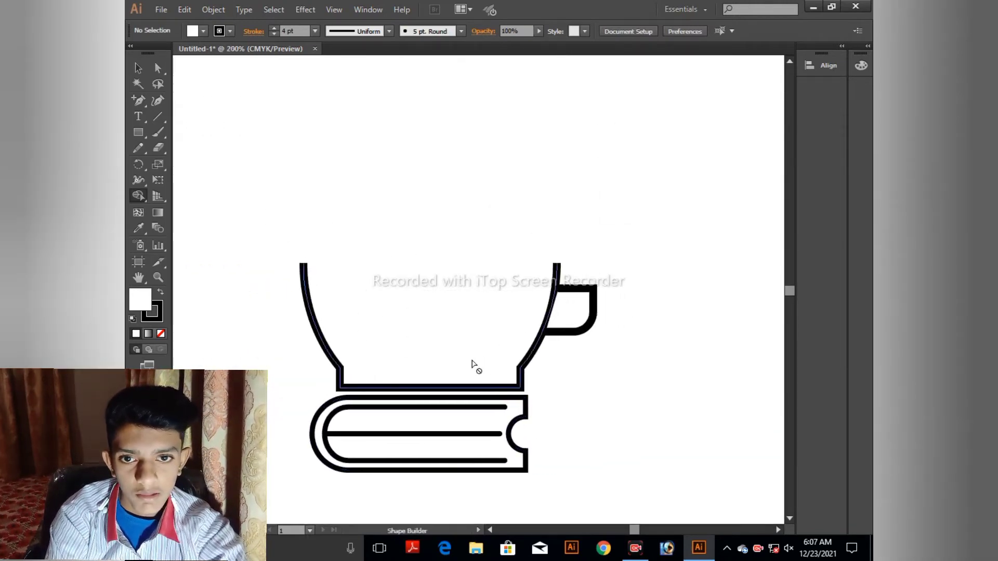
Widen the whole book symmetrically about its centre so it extends past the cup's base on both sides.
click(134, 73)
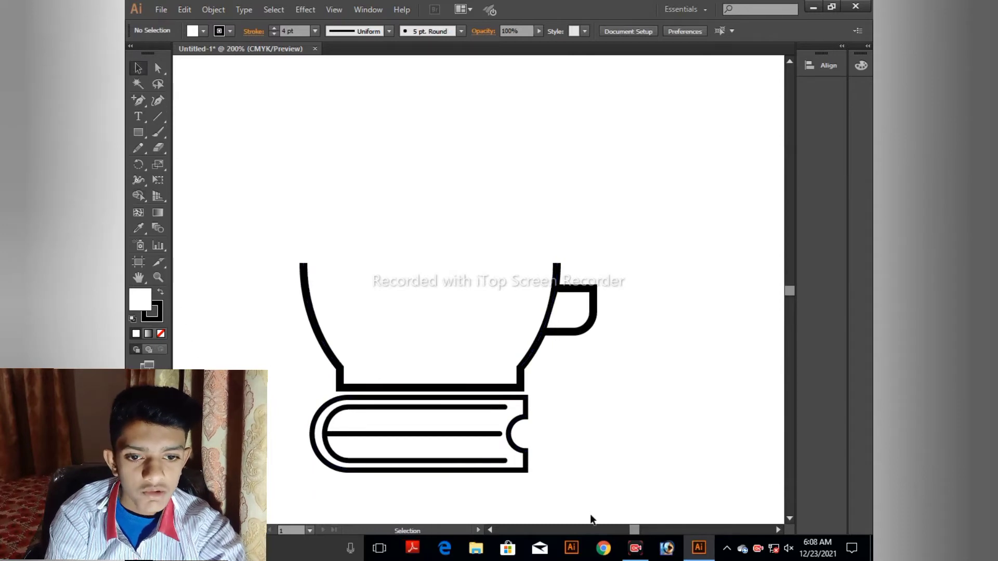
drag(263, 402, 365, 491)
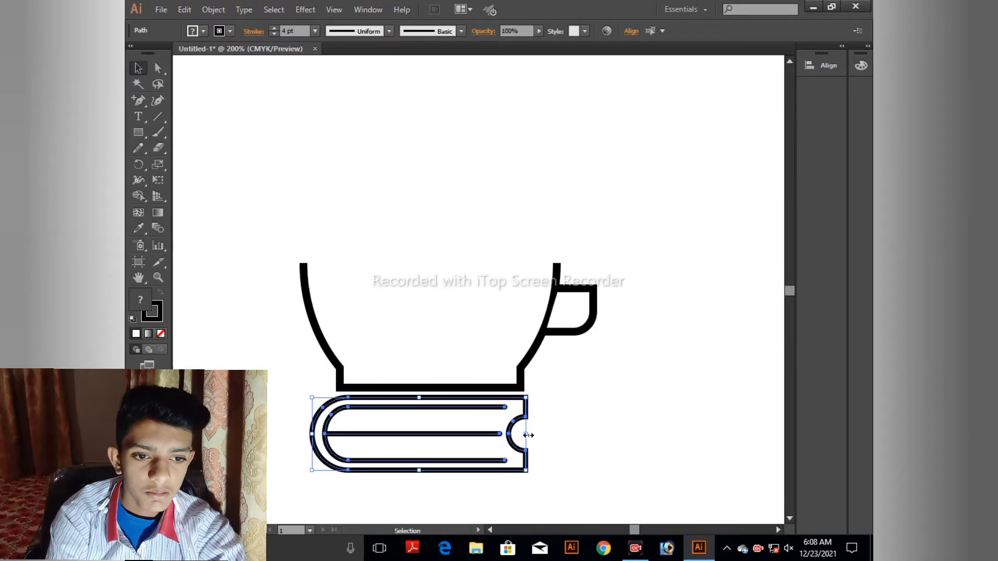
drag(528, 435, 560, 434)
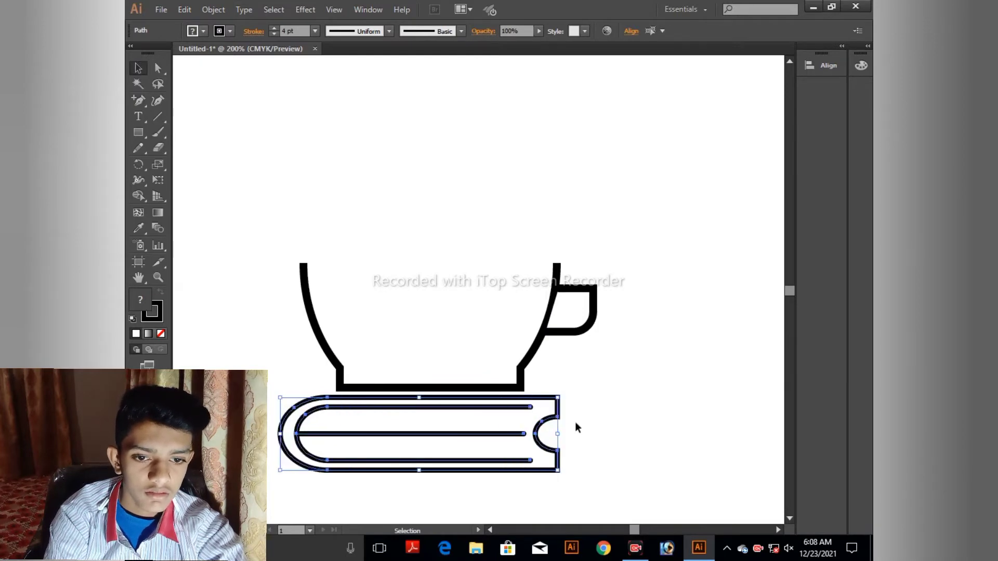
click(588, 394)
drag(588, 394, 628, 427)
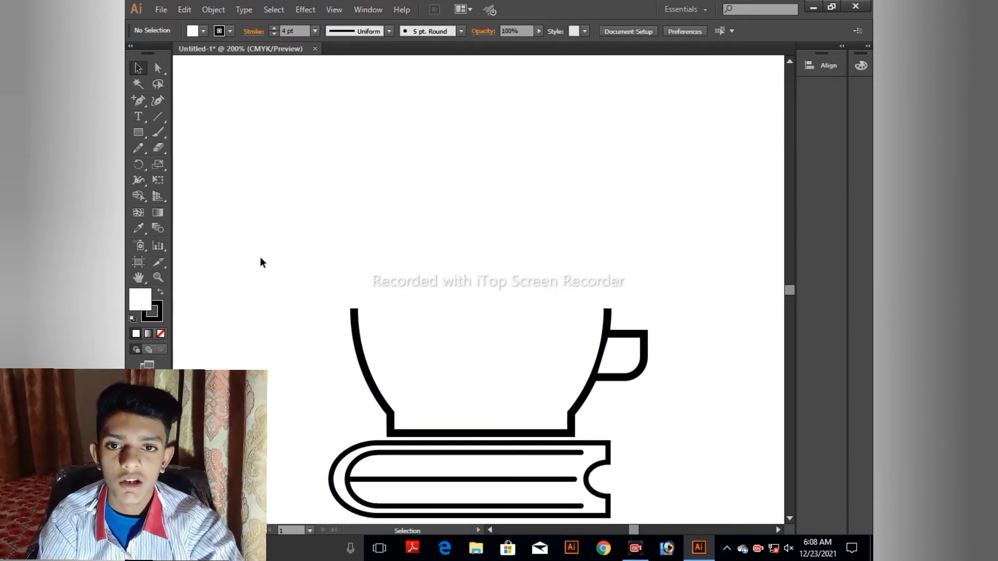
Give the cup outline's stroke a round cap at its two open upper ends.
click(164, 117)
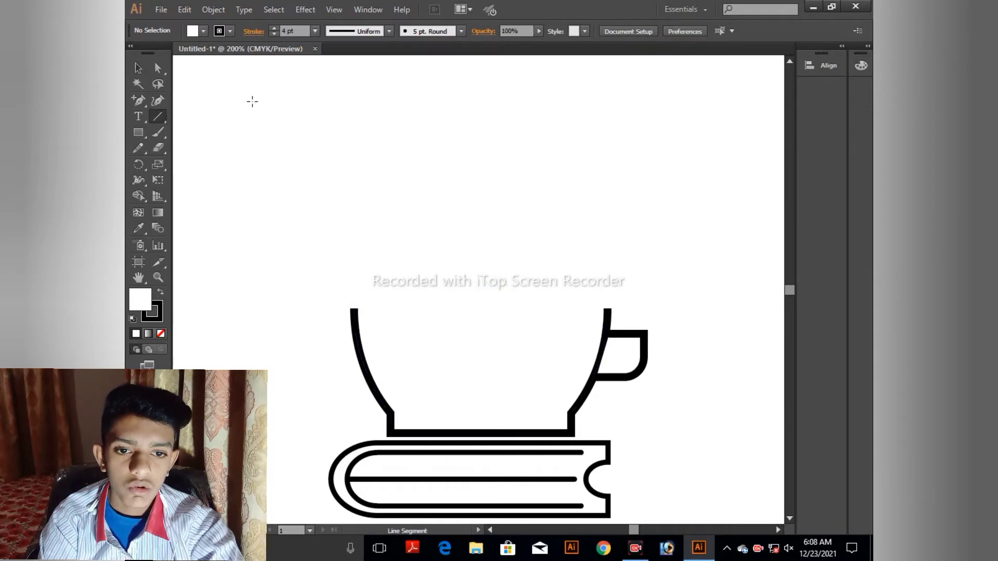
click(137, 68)
click(355, 328)
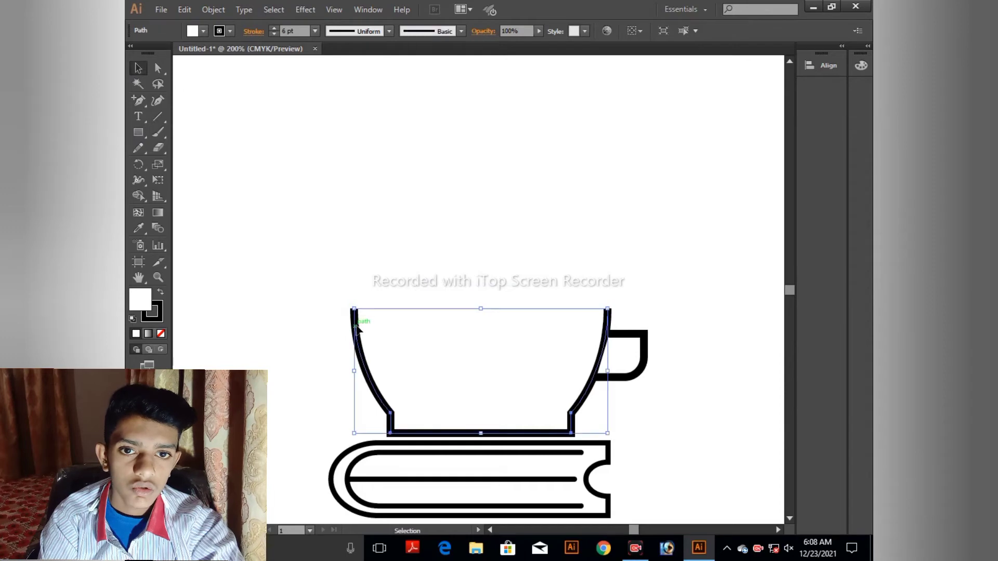
click(247, 33)
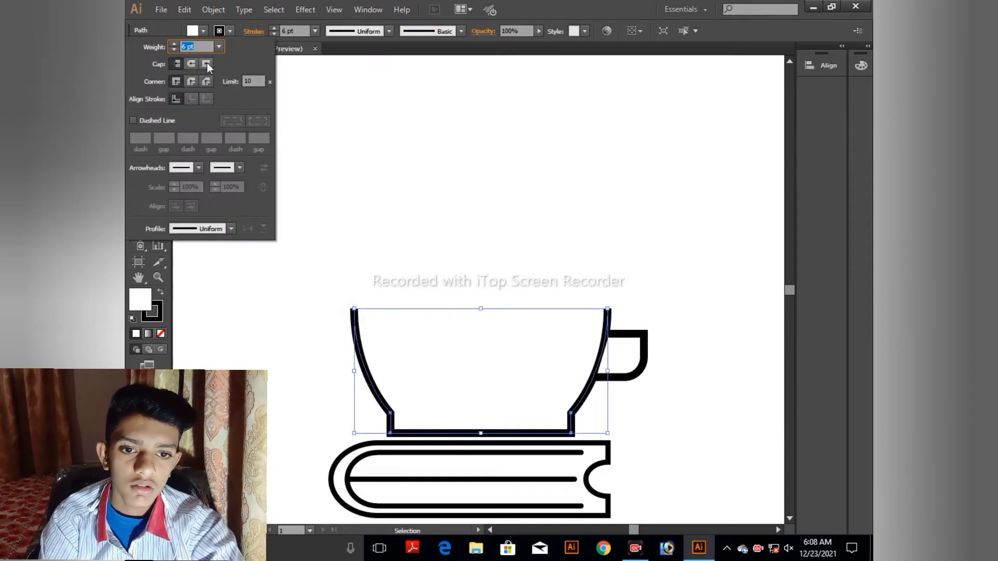
click(452, 268)
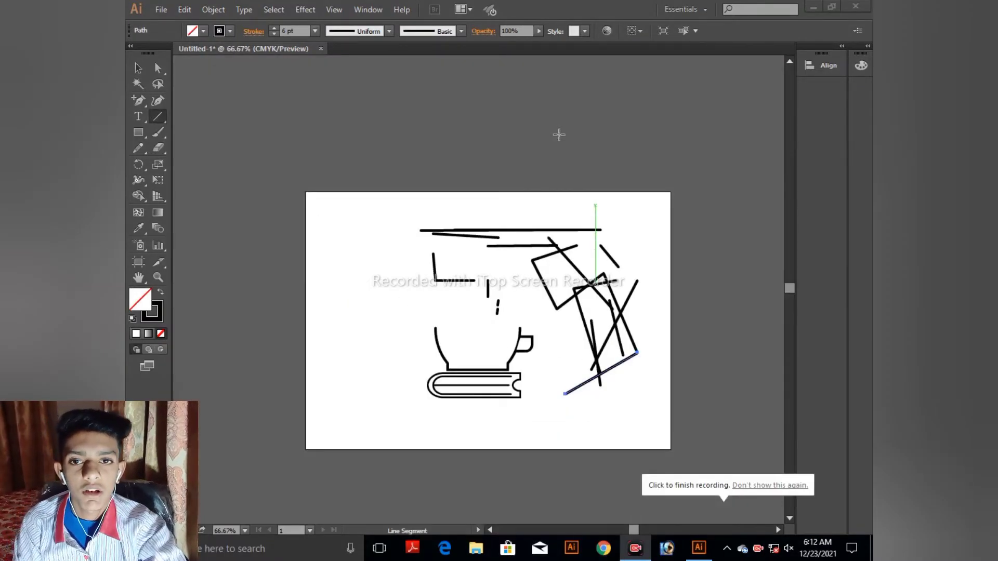
Delete all stray line segments above and beside the cup, leaving only the cup and the book.
click(138, 67)
drag(462, 269, 632, 296)
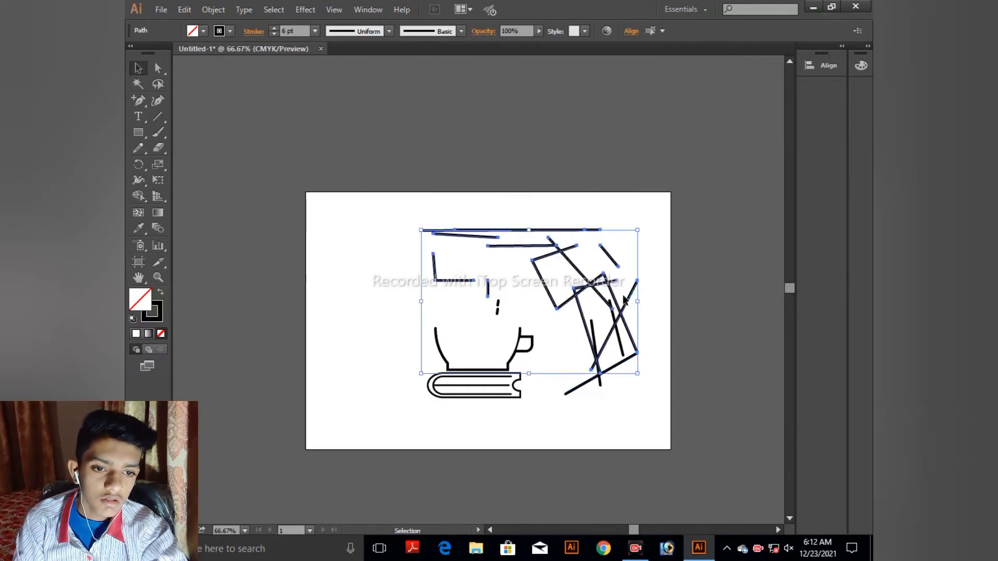
click(639, 264)
drag(403, 225, 588, 290)
key(Delete)
key(Delete)
key(Delete)
drag(483, 295, 512, 310)
key(Delete)
drag(573, 345, 618, 400)
key(Delete)
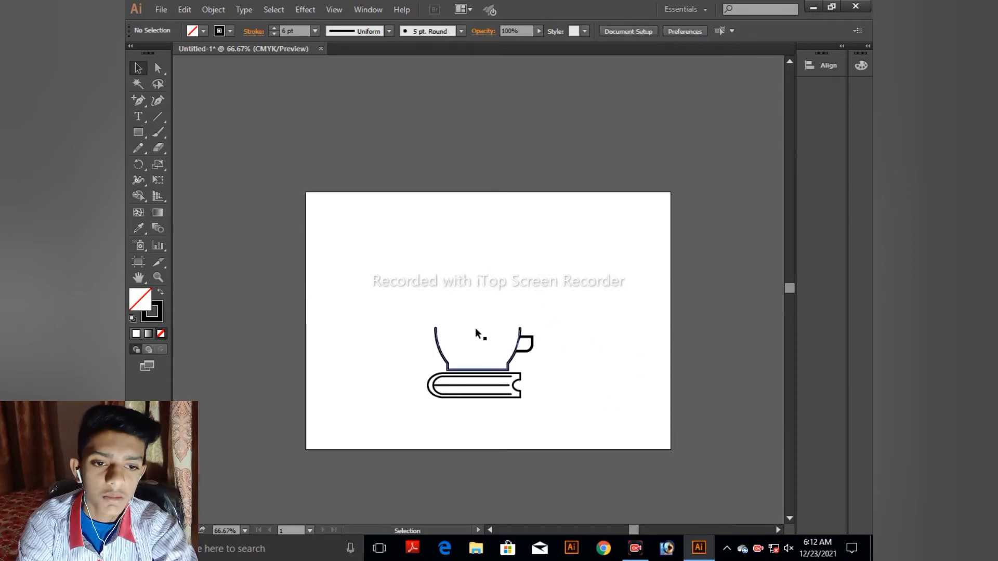
Start a stepped steam path above the cup with the Pen tool: about 22 px up, a short run right, and up again.
key(ctrl+equal)
key(ctrl+equal)
key(ctrl+equal)
scroll(477, 333, down, 4)
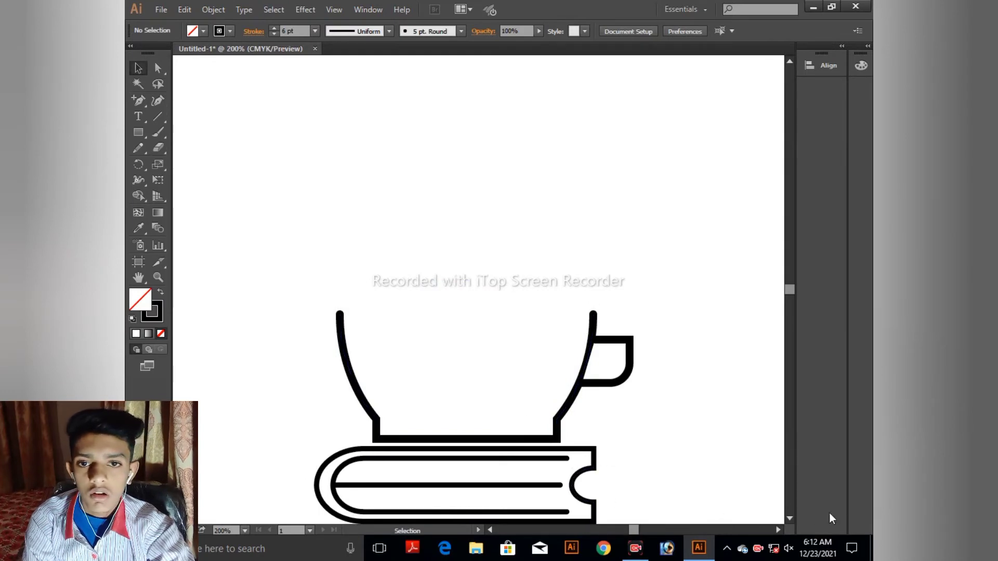
click(137, 107)
click(169, 101)
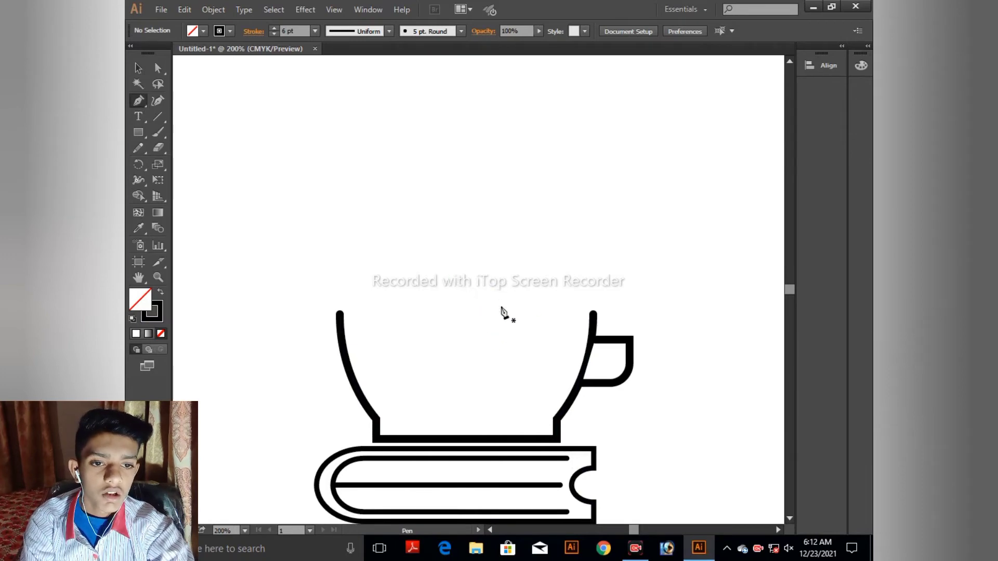
drag(503, 282, 502, 256)
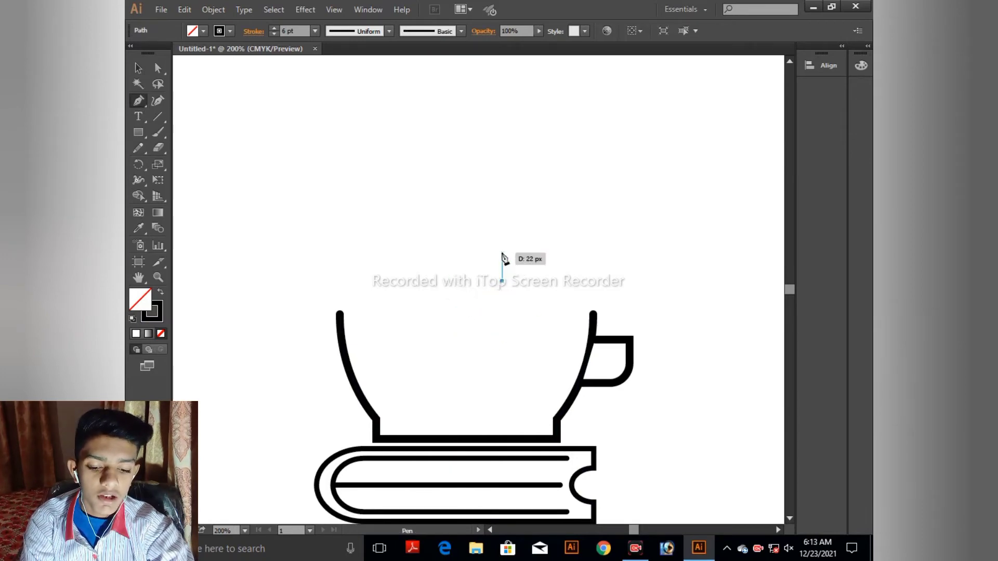
click(502, 253)
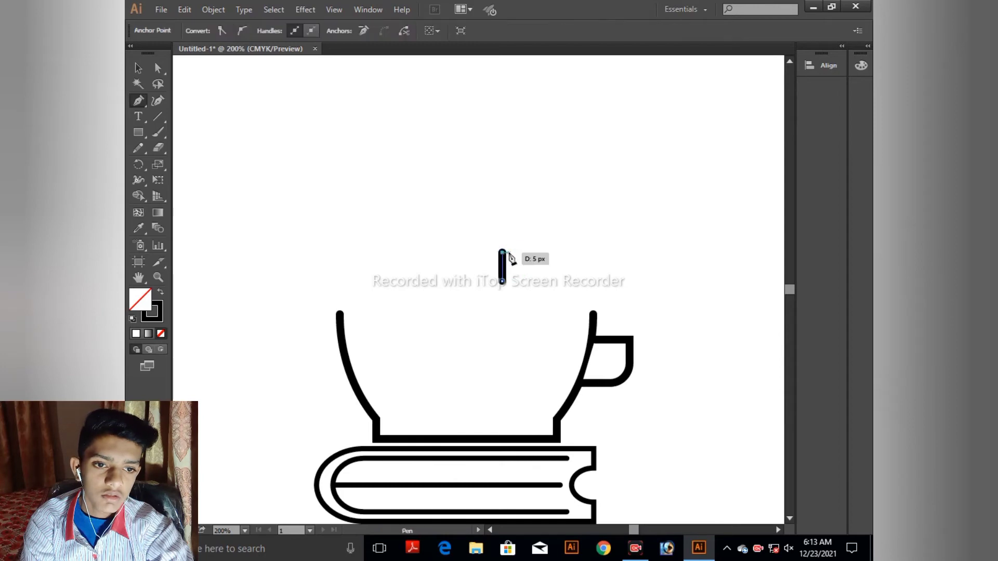
click(541, 253)
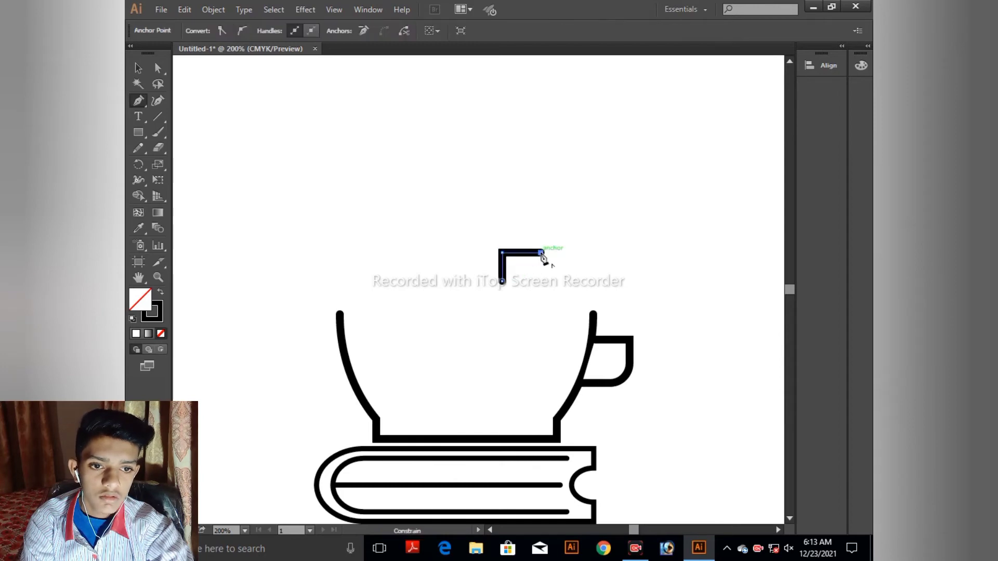
click(541, 218)
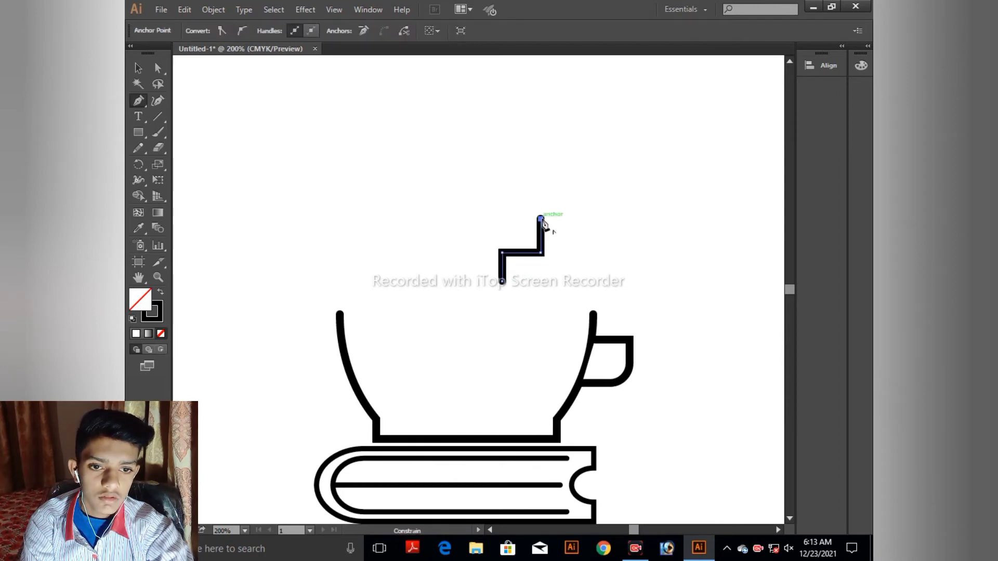
Continue the steam path upward in right-angled steps alternating left and right, with one long run left, ending in a horizontal run left.
click(389, 218)
click(390, 192)
click(471, 192)
click(471, 167)
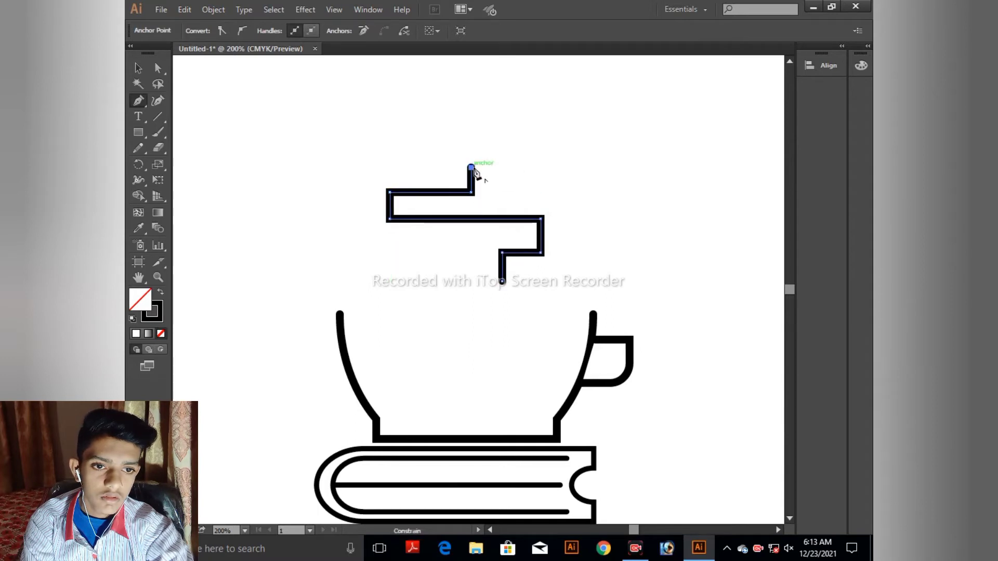
click(519, 168)
click(519, 148)
click(481, 139)
click(480, 115)
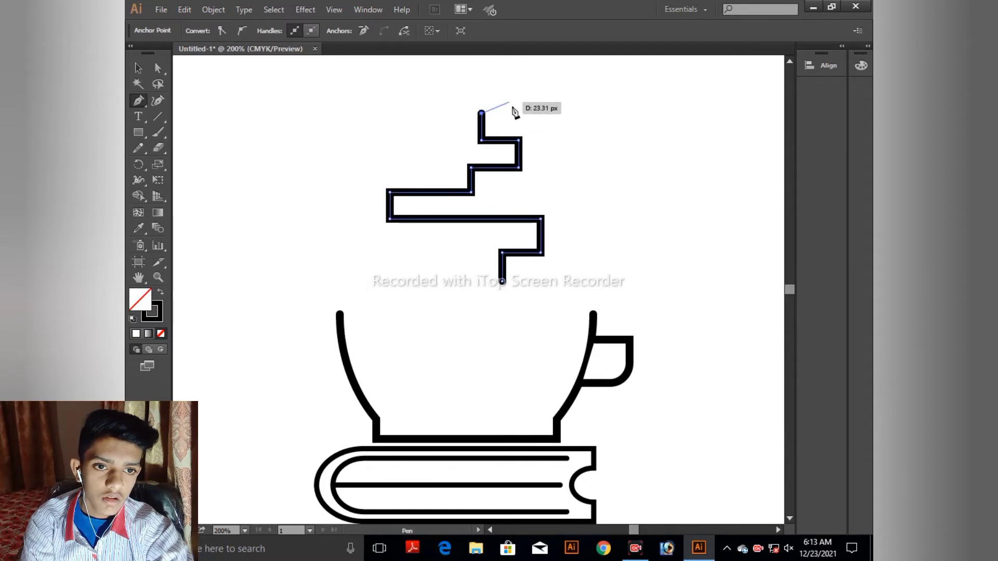
click(535, 113)
click(535, 85)
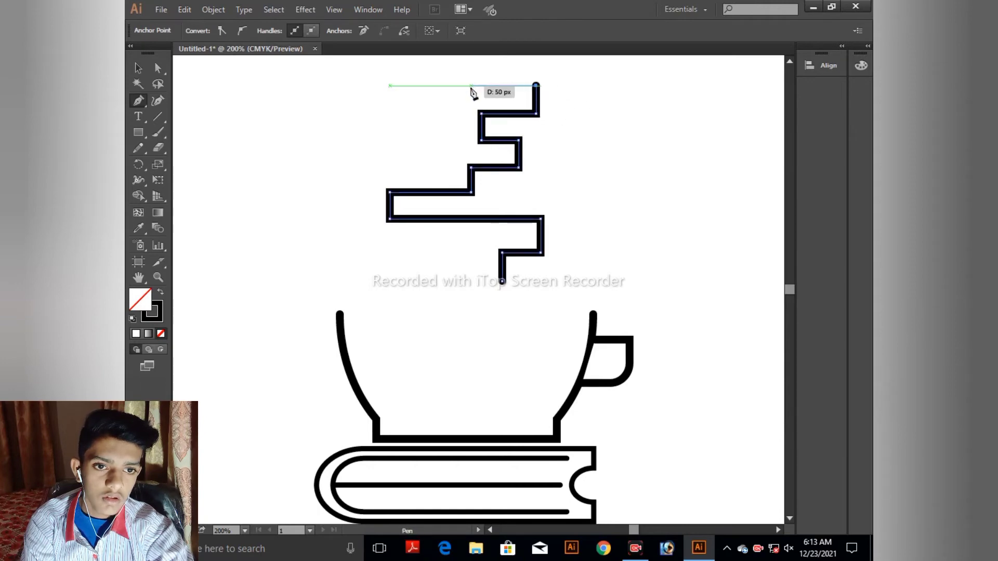
click(458, 86)
Round all corners of the steam path together into smooth bends.
click(138, 68)
click(156, 71)
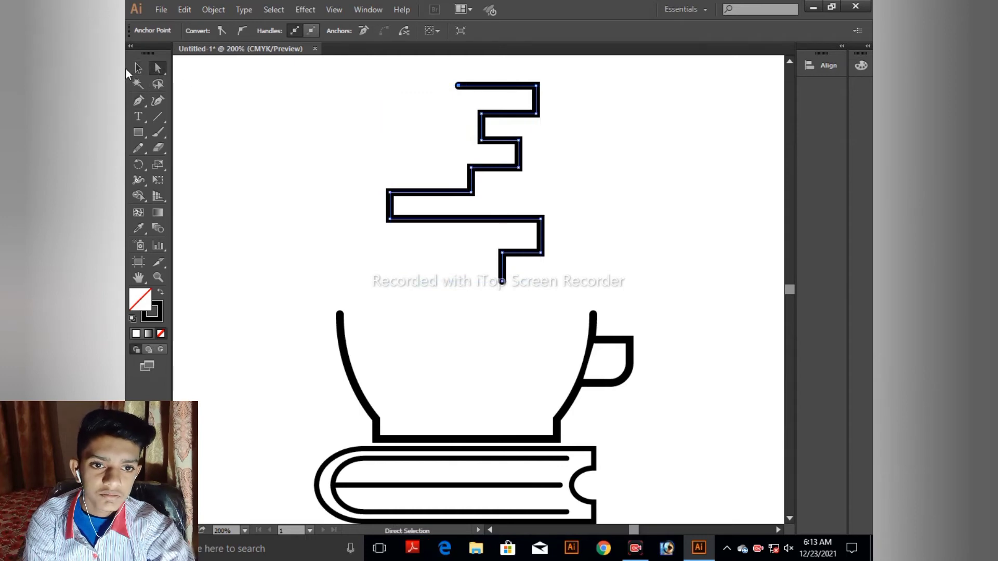
click(138, 68)
drag(293, 75, 551, 253)
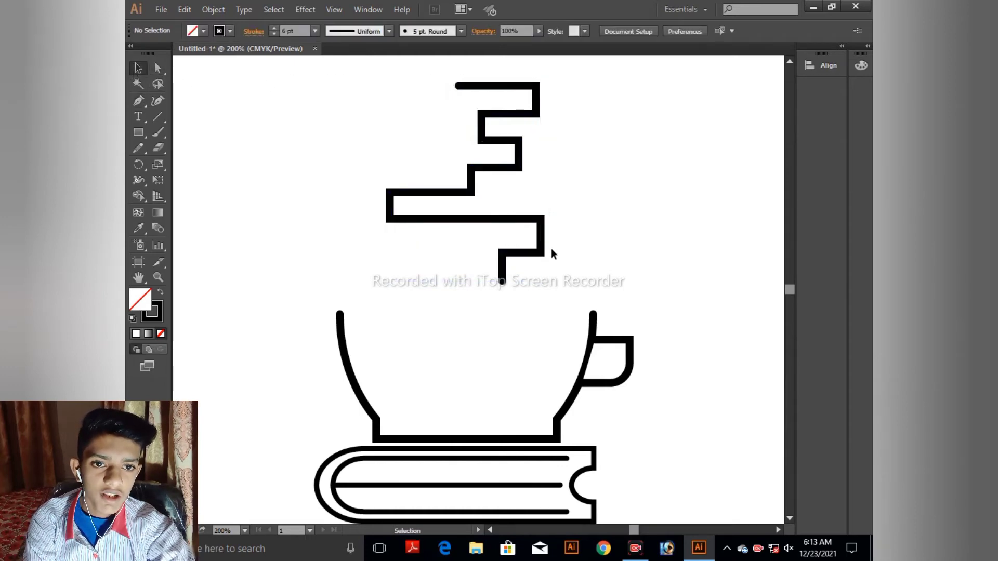
drag(377, 86, 549, 233)
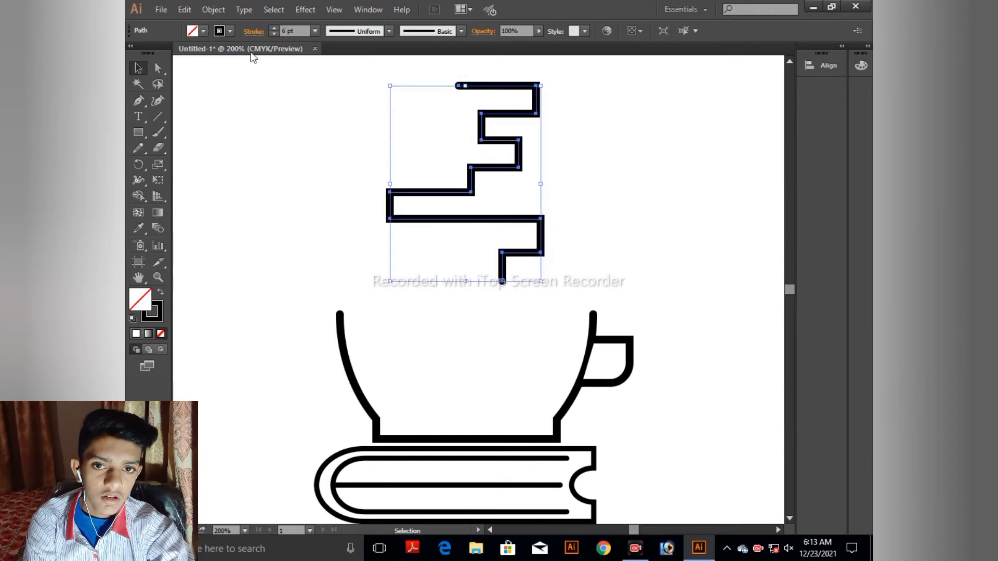
click(157, 69)
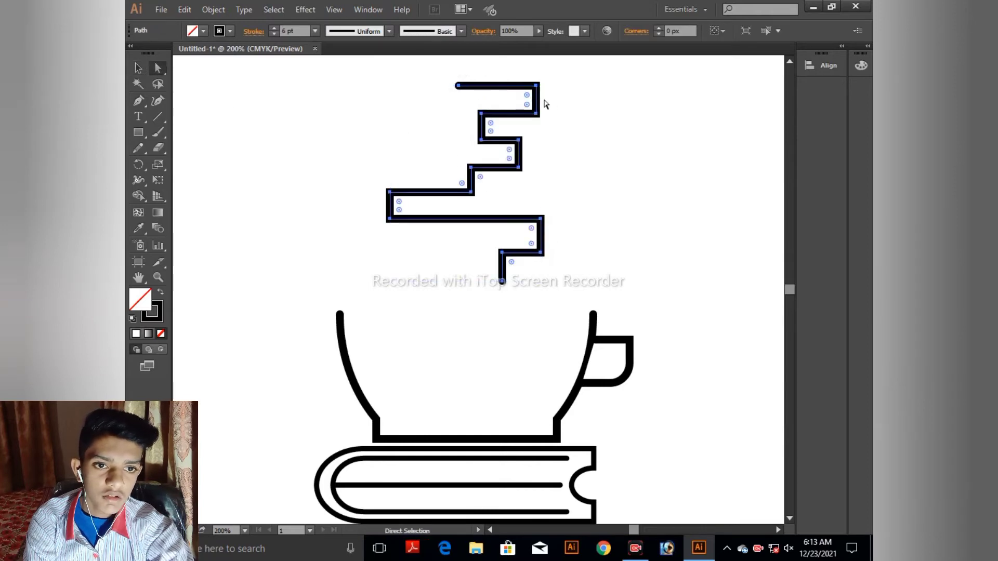
drag(528, 96, 400, 196)
click(691, 170)
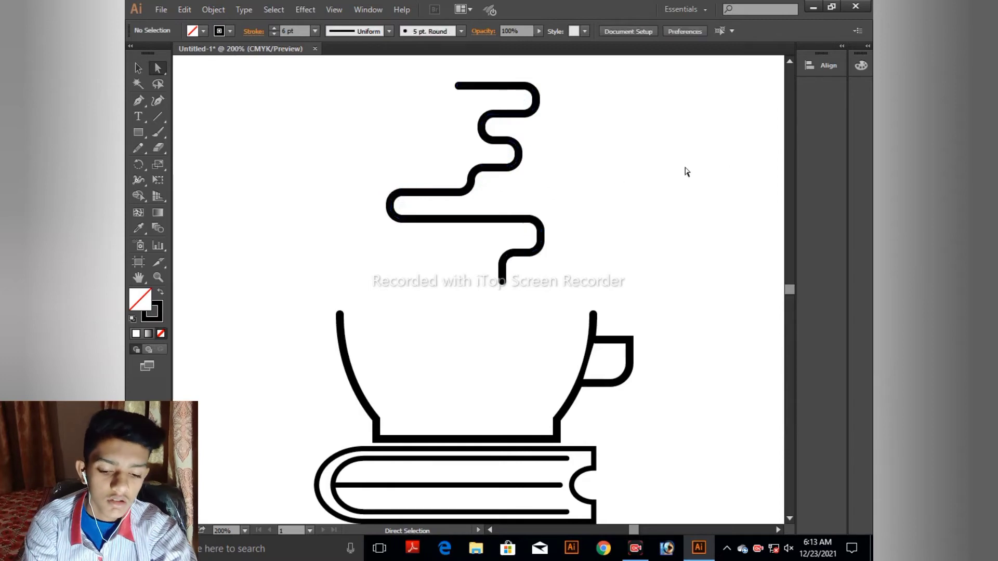
Close the cup outline with a straight Pen segment joining its two open upper ends.
key(ctrl+1)
key(ctrl+minus)
key(ctrl+minus)
key(ctrl+equal)
key(ctrl+equal)
key(ctrl+equal)
key(ctrl+equal)
key(ctrl+equal)
scroll(546, 245, down, 3)
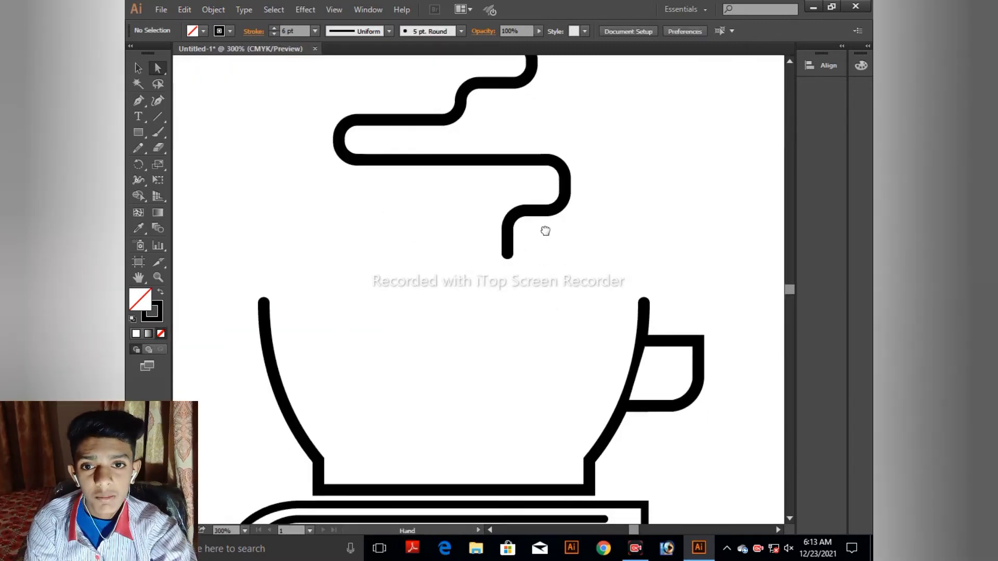
click(138, 101)
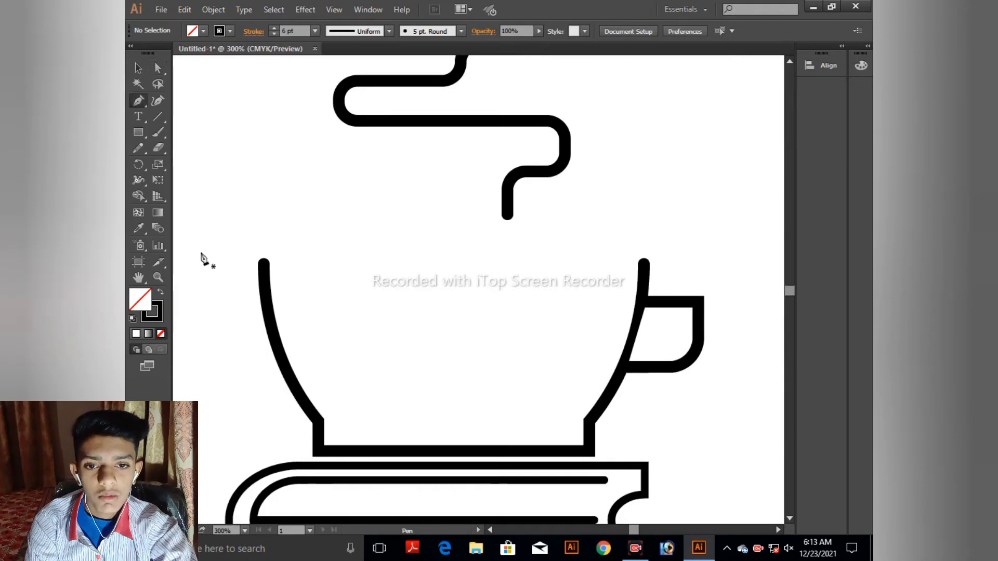
click(263, 264)
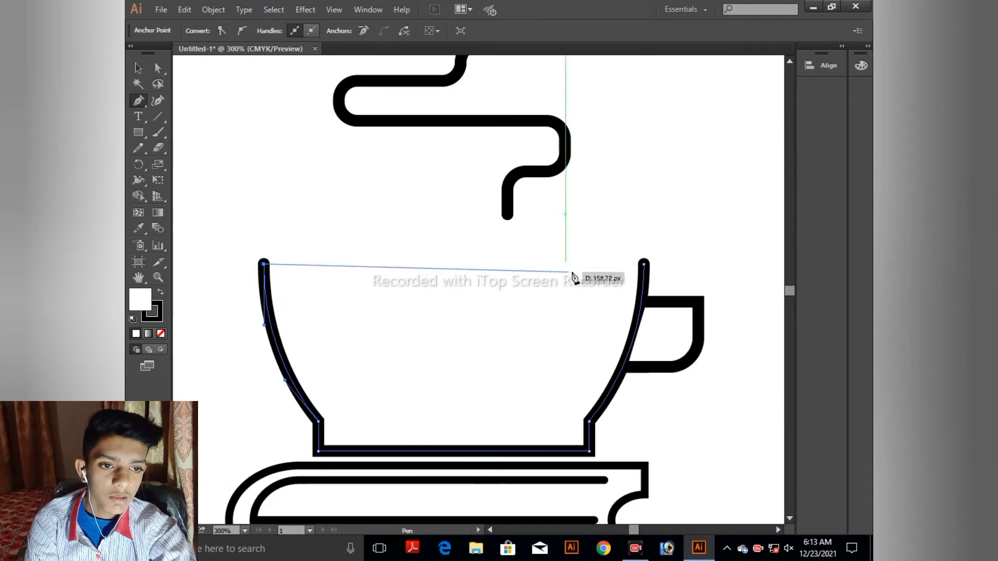
click(644, 264)
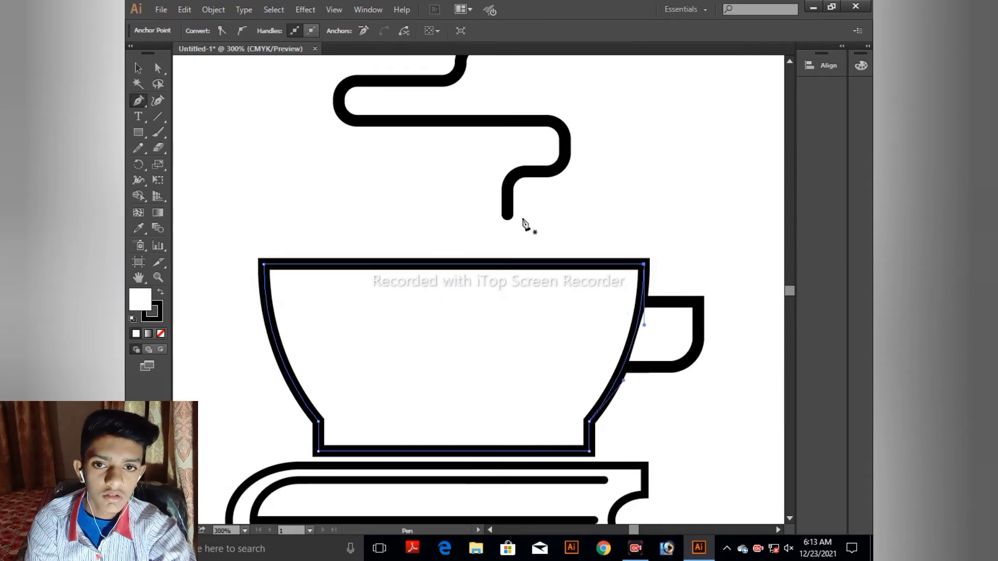
Round the cup's two rim corners, and the handle's upper outer corner with a radius of about 6 px.
click(136, 68)
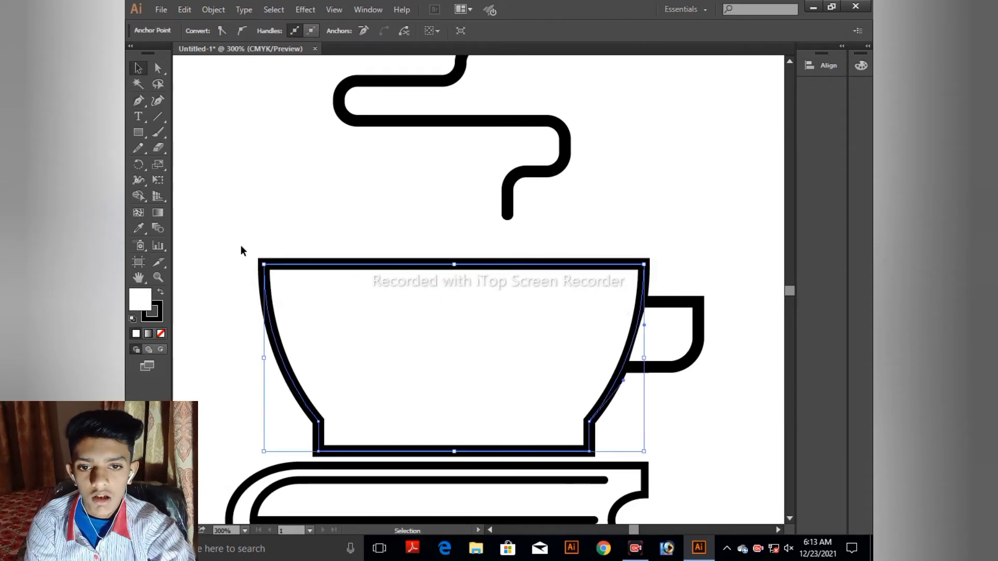
drag(269, 277, 281, 283)
click(158, 69)
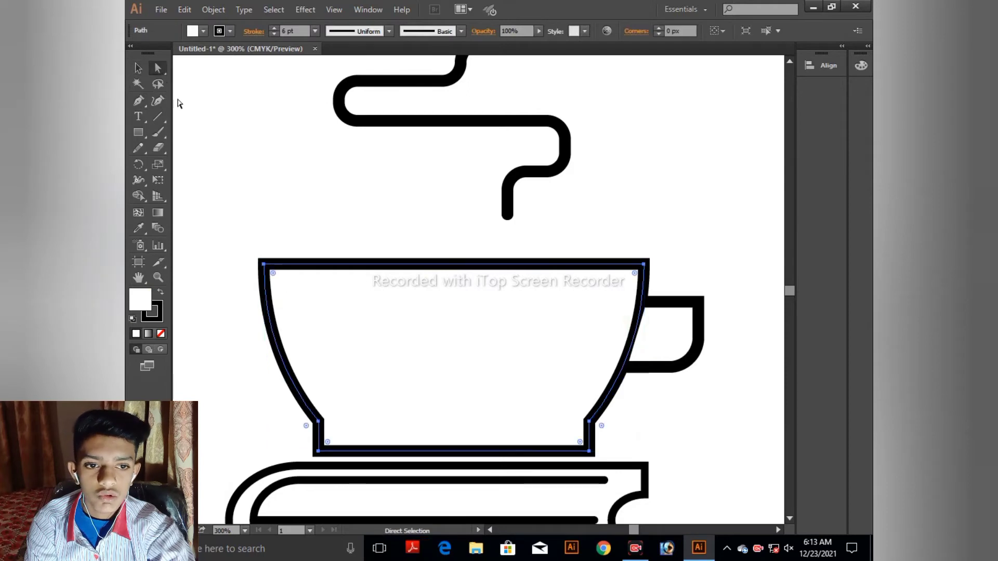
drag(234, 238, 712, 318)
click(699, 273)
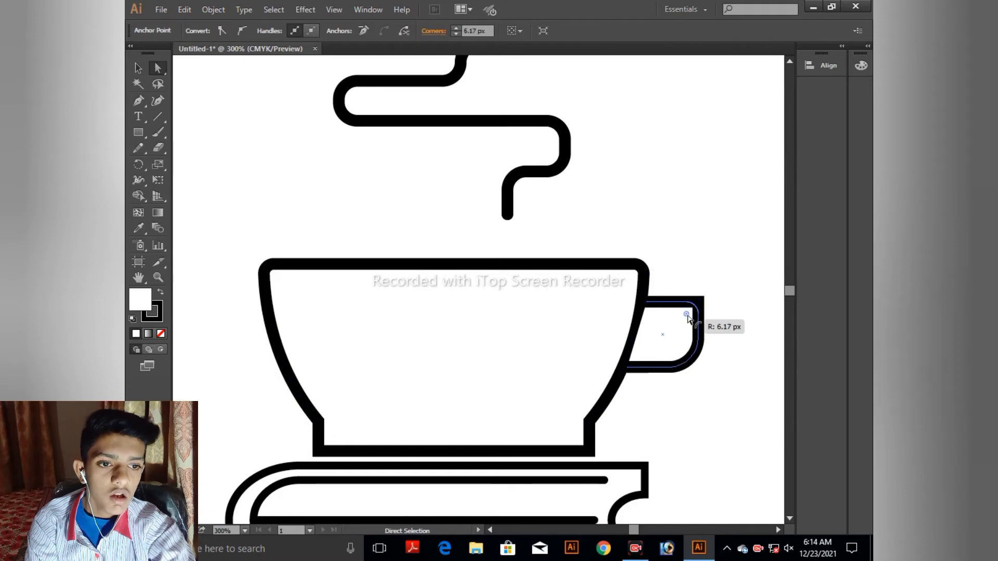
click(687, 259)
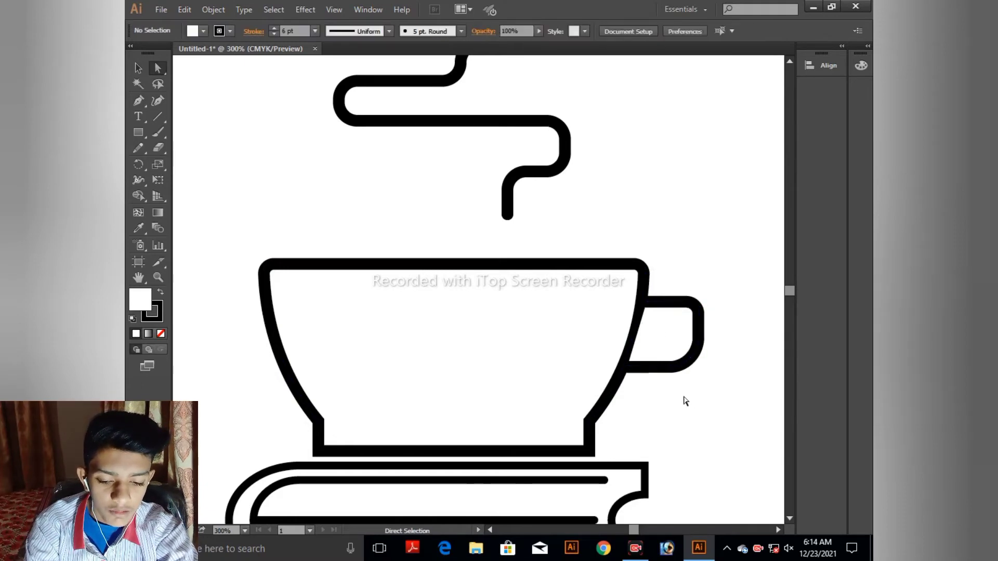
Round the lower right corner of the cup's base.
key(v)
key(ctrl+plus)
key(ctrl+plus)
drag(604, 432, 495, 121)
drag(633, 309, 574, 285)
drag(567, 234, 591, 253)
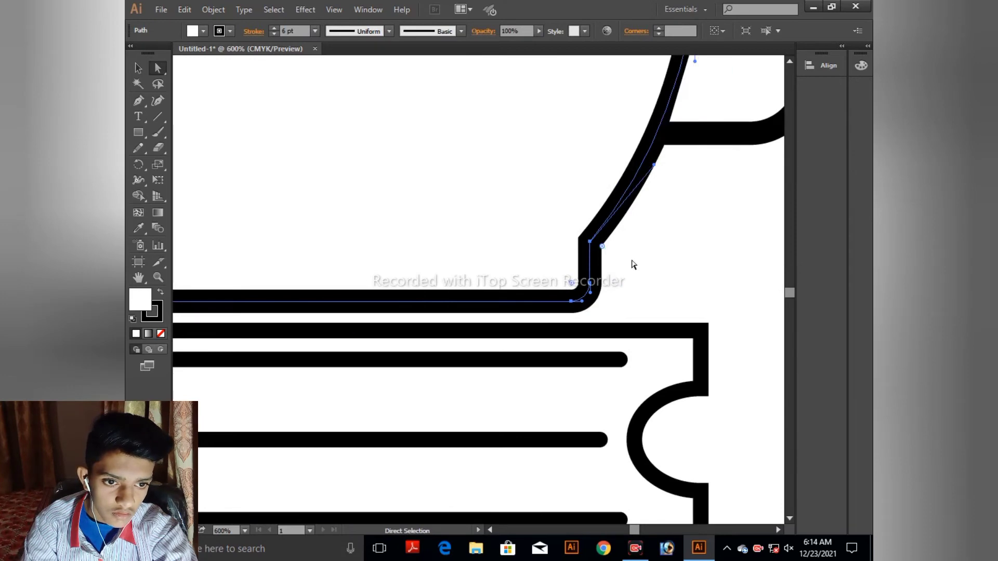
drag(591, 245, 601, 252)
key(Delete)
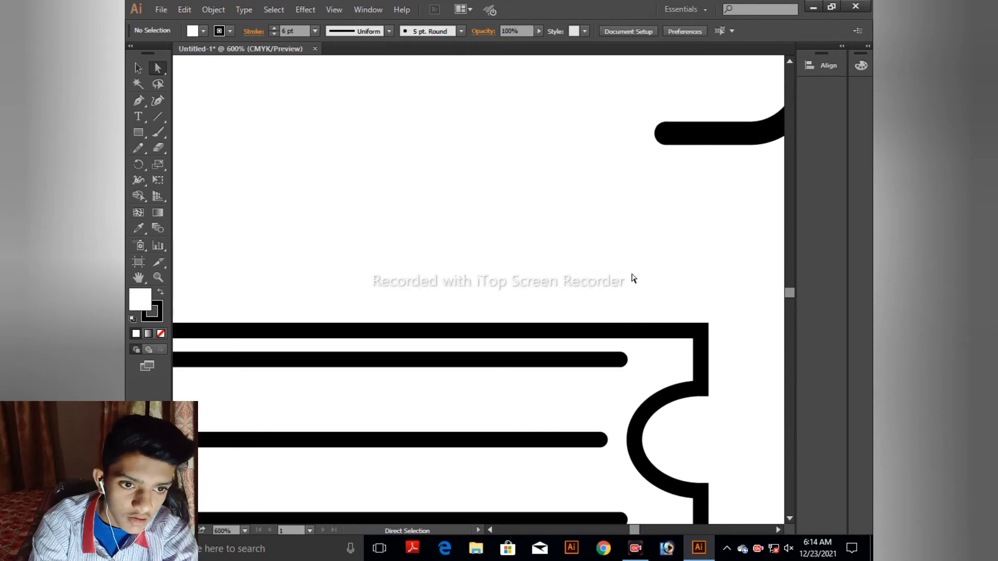
key(ctrl+minus)
key(ctrl+minus)
key(ctrl+minus)
key(ctrl+minus)
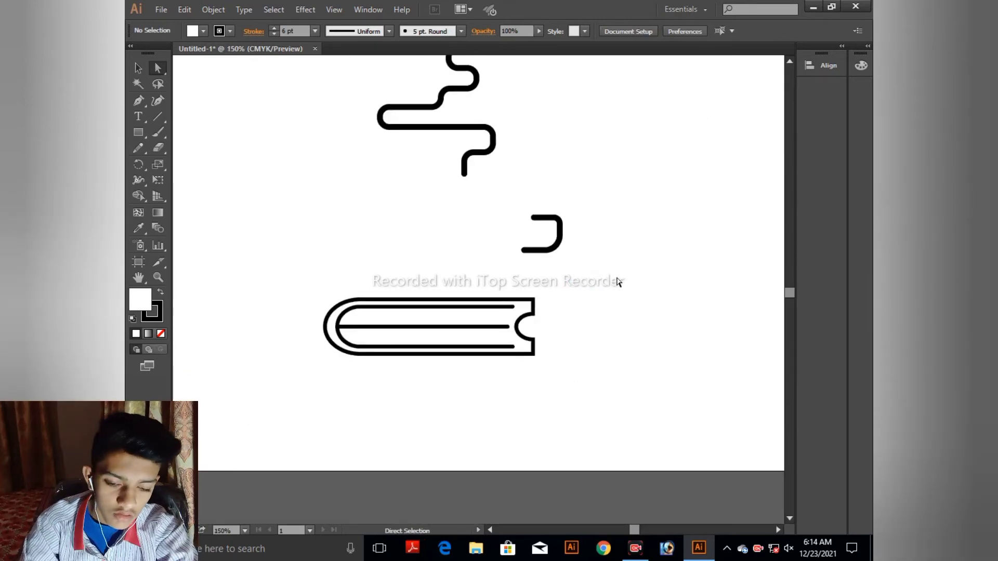
key(ctrl+z)
Round the corner where the cup's right side meets its base with a radius of about 4.5 px.
key(ctrl+plus)
key(ctrl+plus)
key(ctrl+plus)
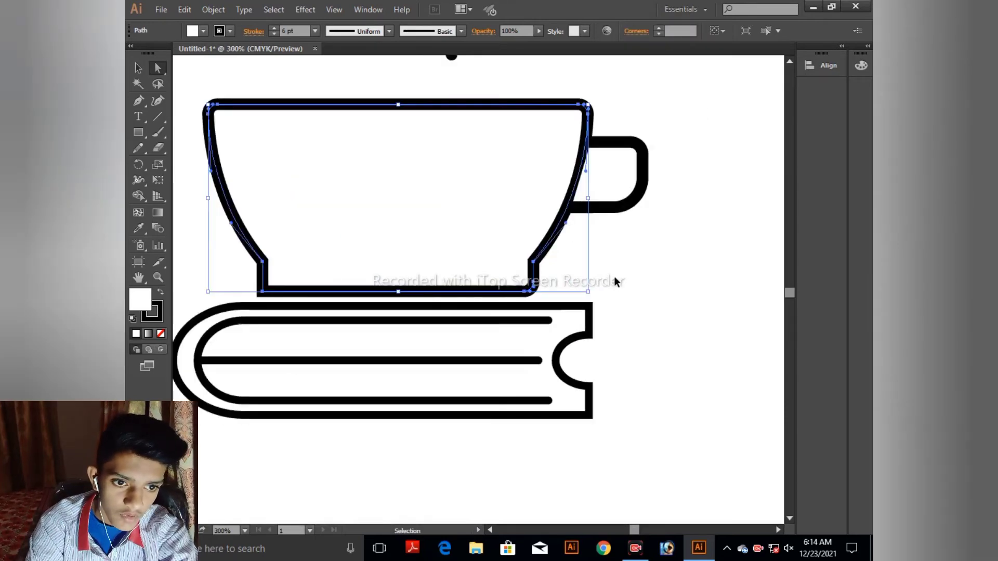
key(ctrl+plus)
key(ctrl+plus)
key(ctrl+plus)
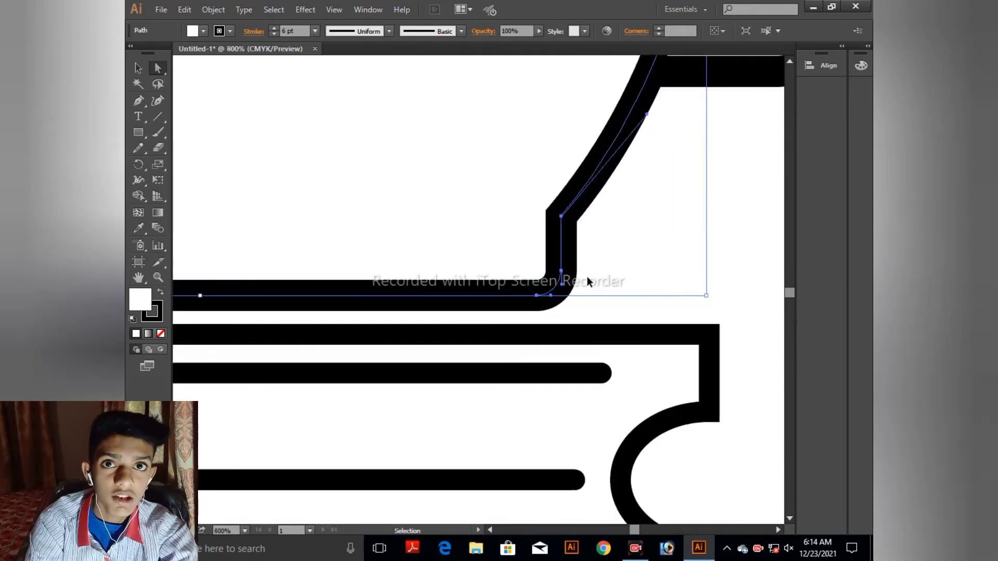
drag(633, 247, 575, 318)
click(562, 305)
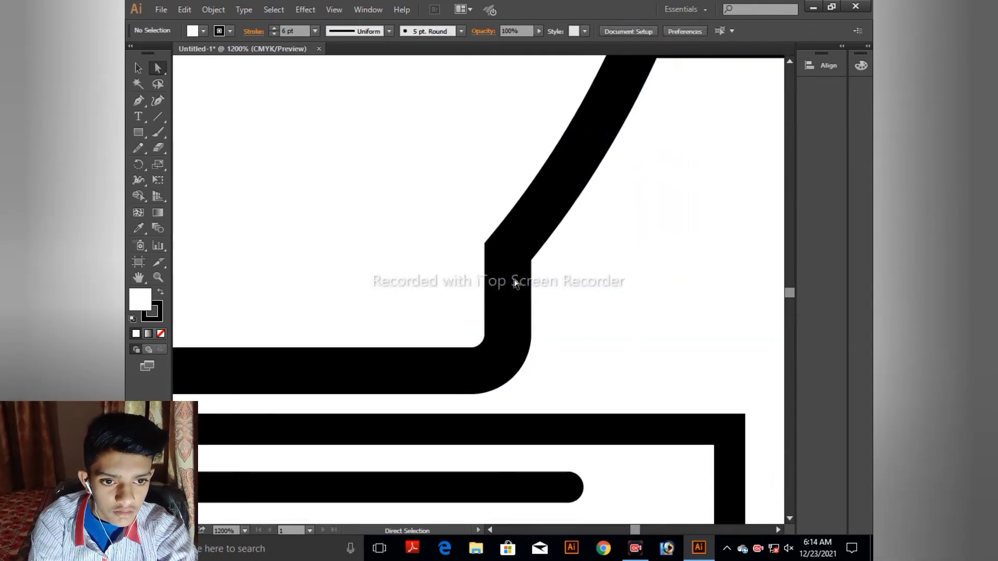
click(514, 250)
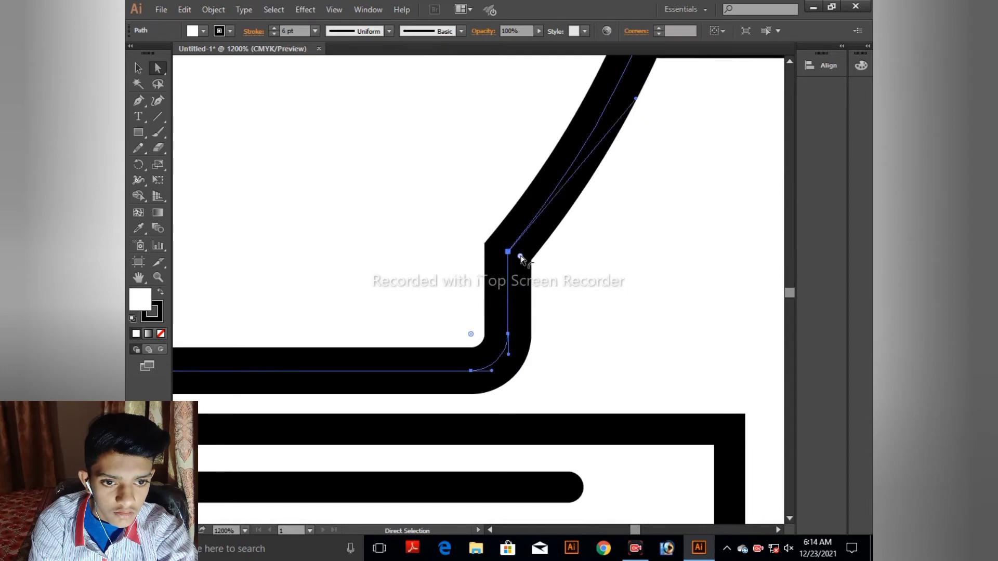
click(520, 256)
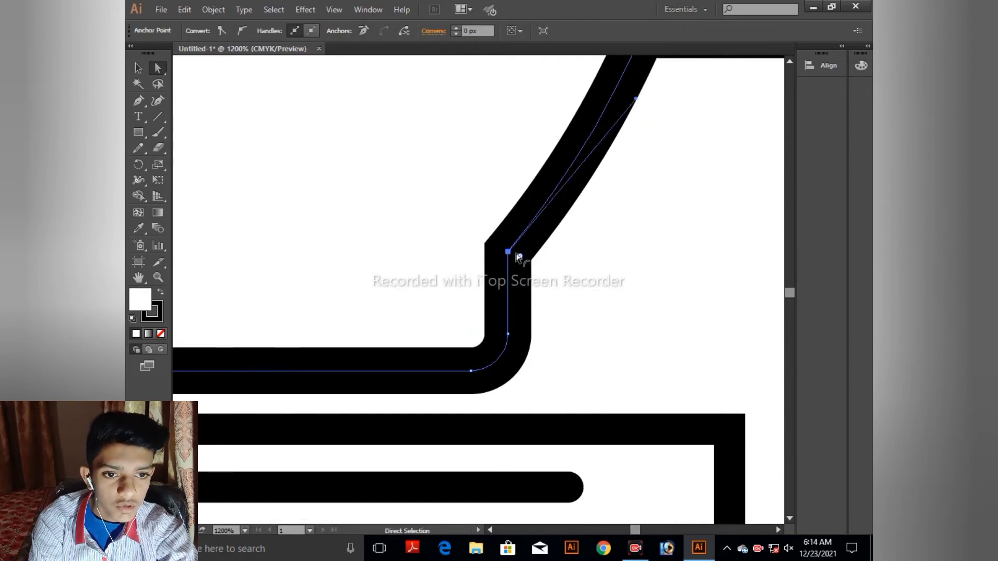
drag(520, 257, 542, 271)
Round the two left corners of the cup's base, giving the upper one a radius of about 3.3 px.
key(space)
drag(416, 268, 666, 284)
drag(330, 267, 621, 265)
drag(374, 262, 619, 276)
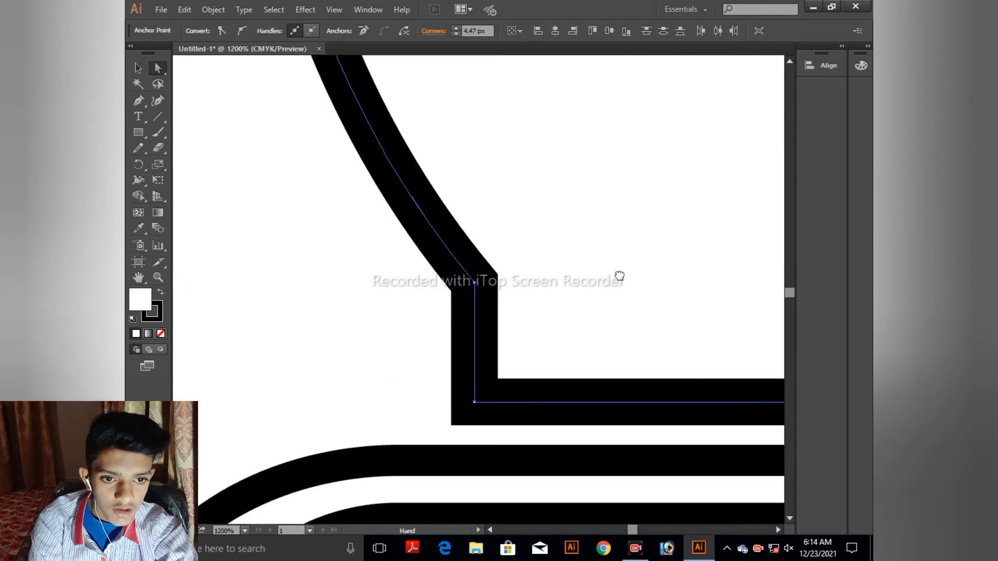
click(474, 283)
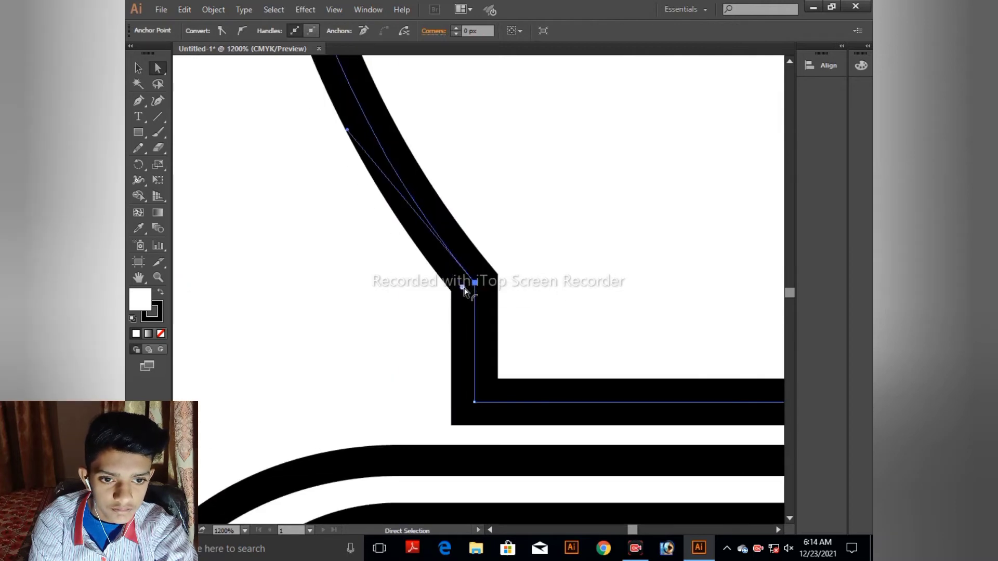
drag(458, 291, 448, 294)
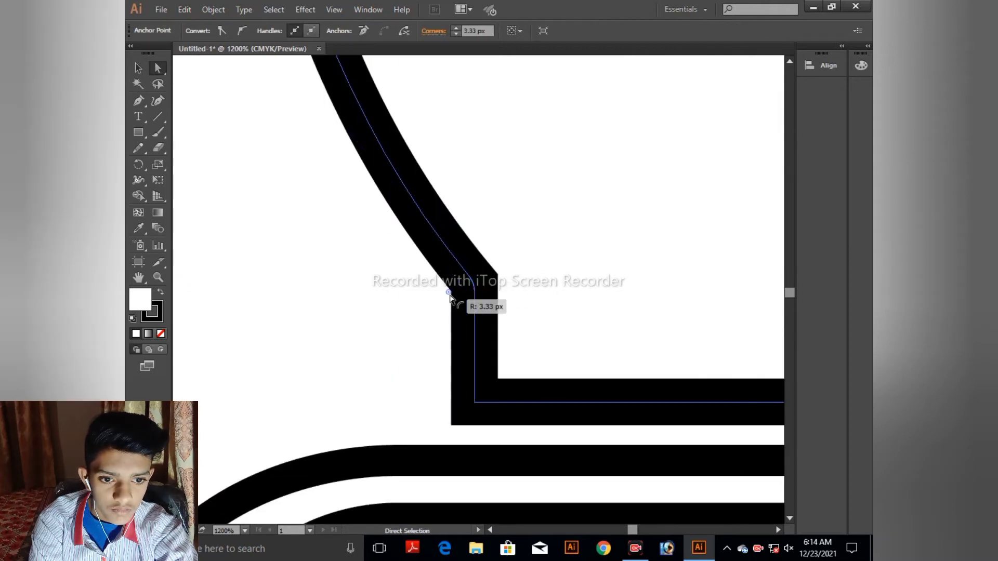
click(474, 403)
drag(484, 394, 496, 391)
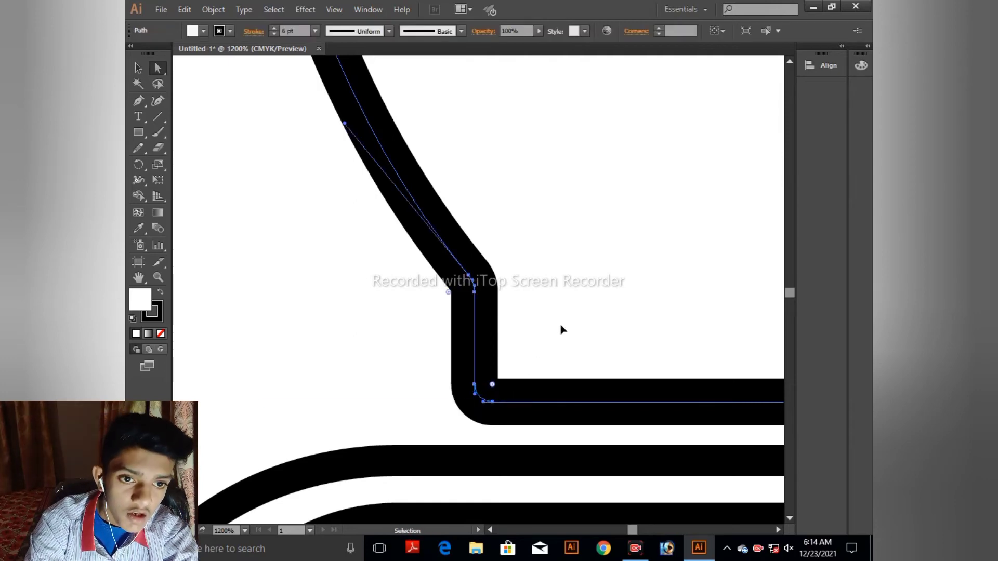
key(ctrl+minus)
key(ctrl+minus)
key(ctrl+minus)
key(ctrl+minus)
click(309, 303)
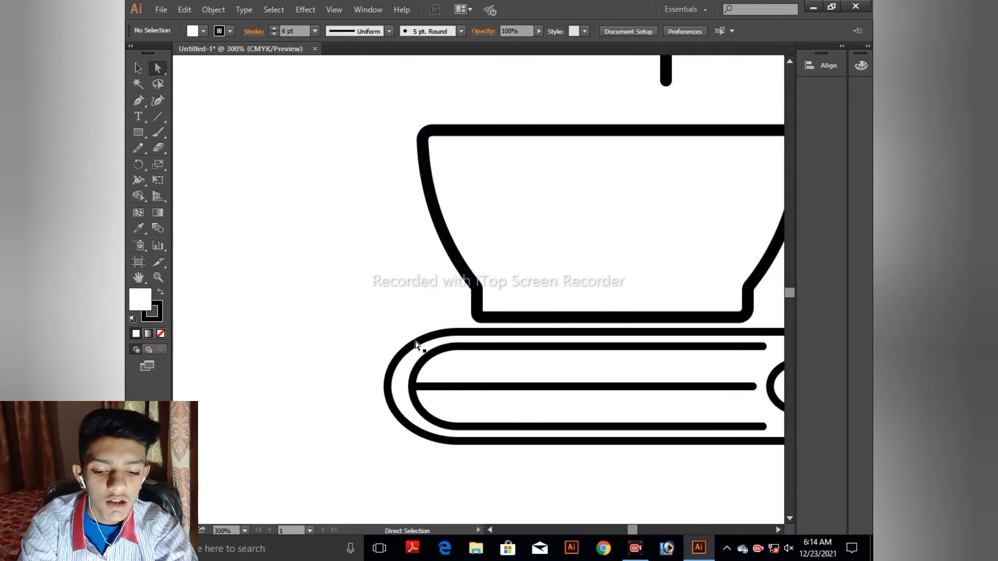
Move the steam path left and slightly down so its lower end sits centred just above the cup's rim.
key(ctrl+plus)
key(ctrl+plus)
drag(550, 282, 424, 523)
drag(598, 304, 318, 530)
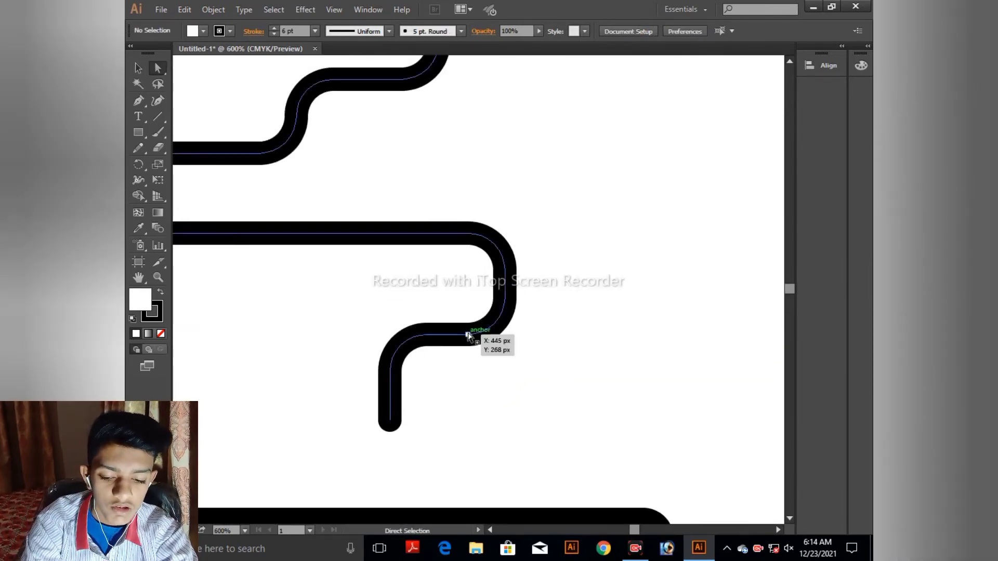
key(ctrl+minus)
key(v)
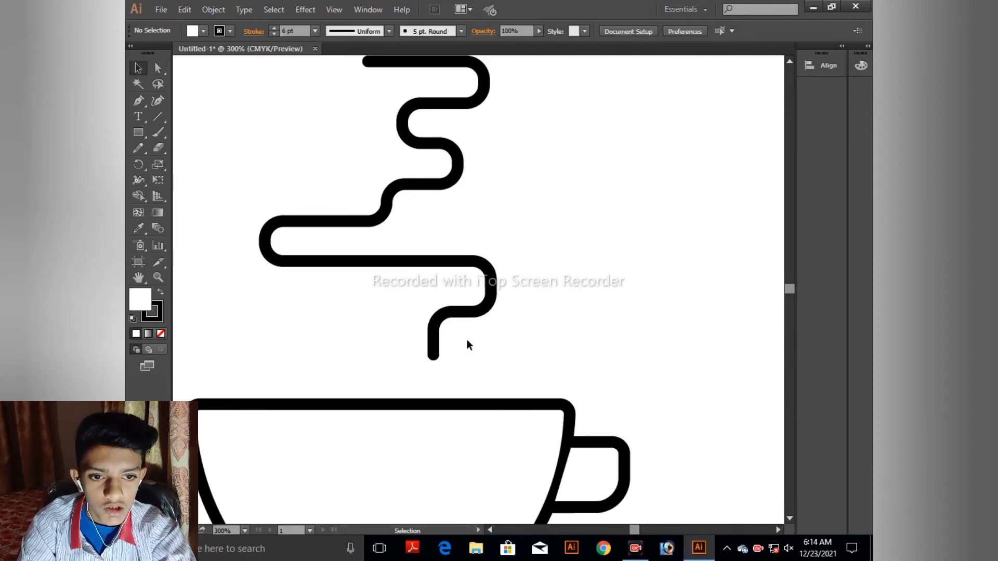
drag(460, 321, 405, 342)
click(589, 315)
Fill the cup body with a green of about C 80, M 11, Y 74, K 1.
key(ctrl+minus)
key(ctrl+minus)
key(ctrl+minus)
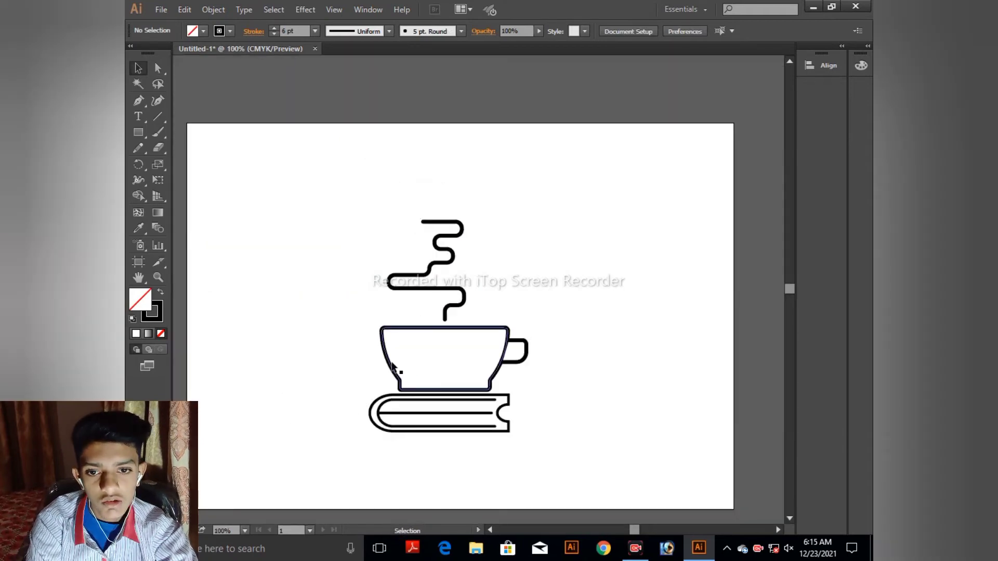
click(393, 368)
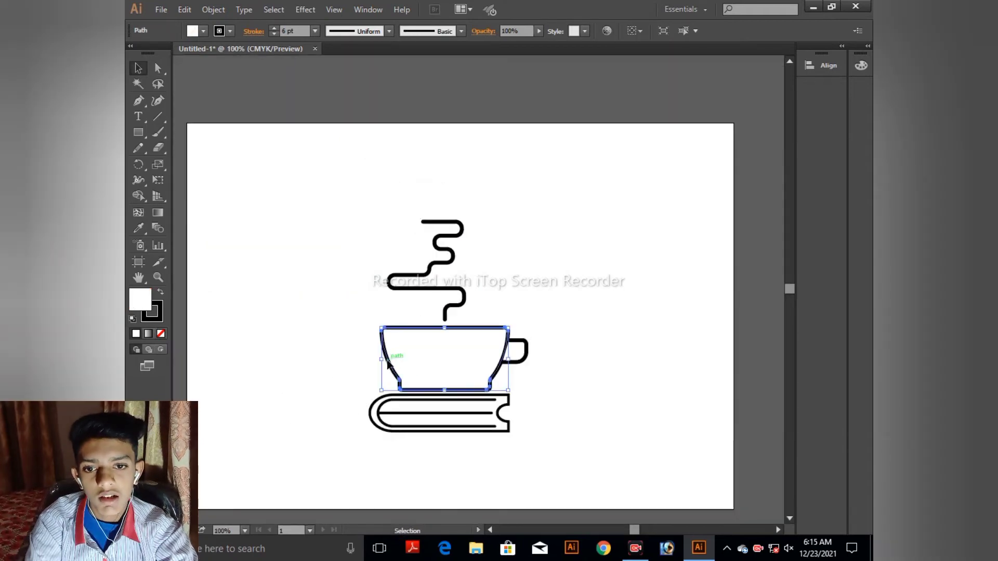
double_click(142, 300)
drag(663, 354, 668, 422)
click(605, 372)
click(625, 383)
click(790, 330)
click(666, 310)
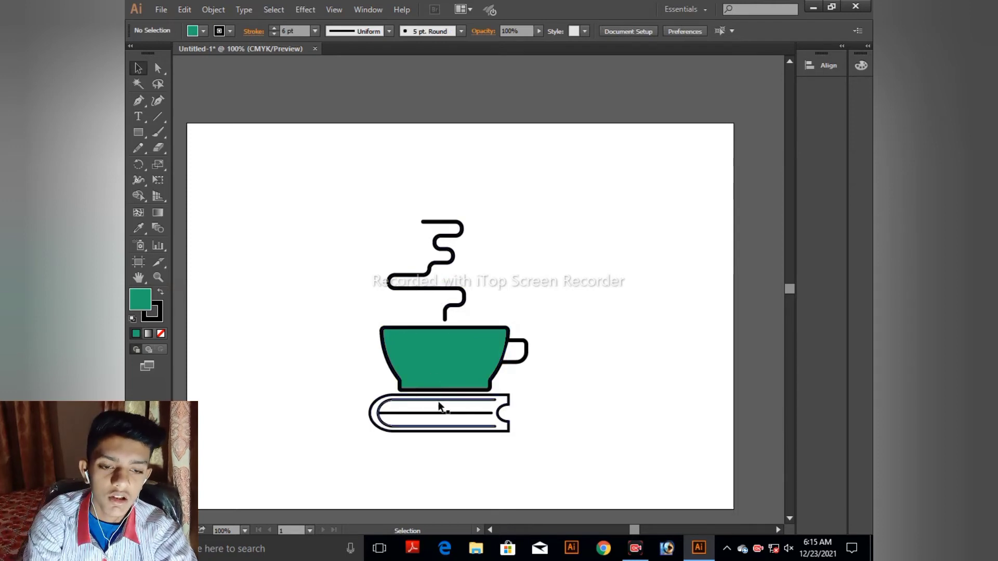
Give the book's inner page outline and middle line a 6 pt stroke and a white fill.
key(ctrl+plus)
key(ctrl+plus)
scroll(452, 279, down, 3)
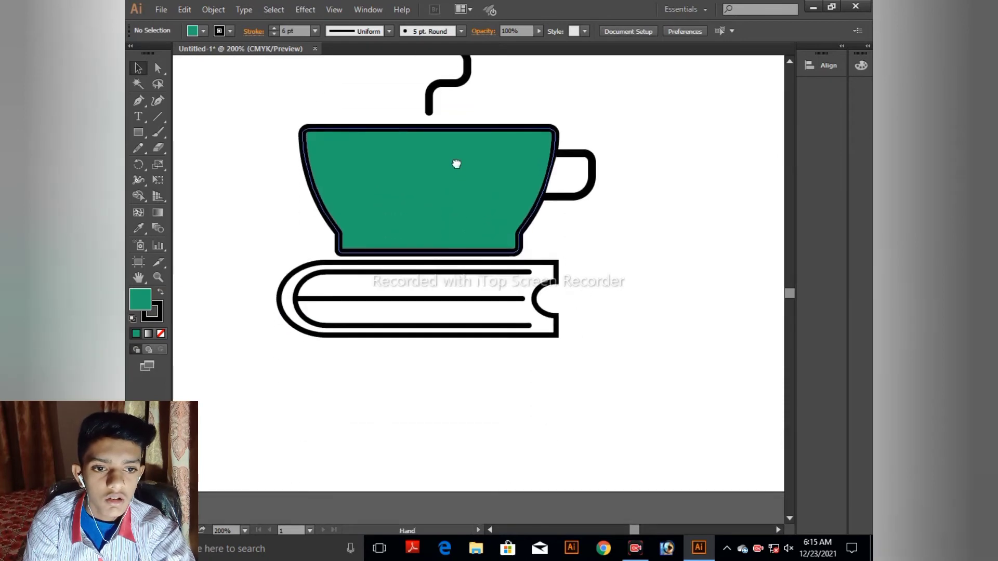
click(547, 266)
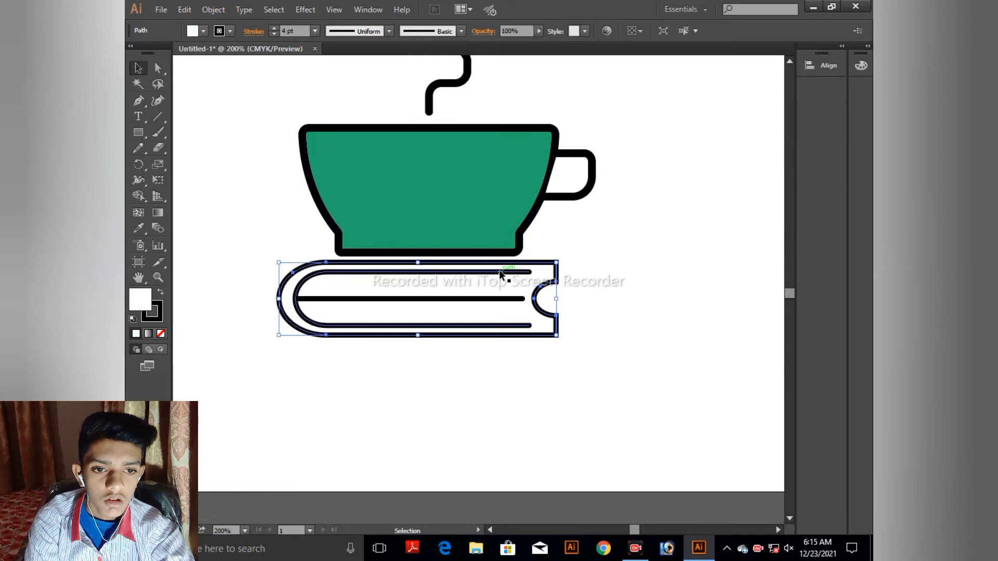
click(612, 234)
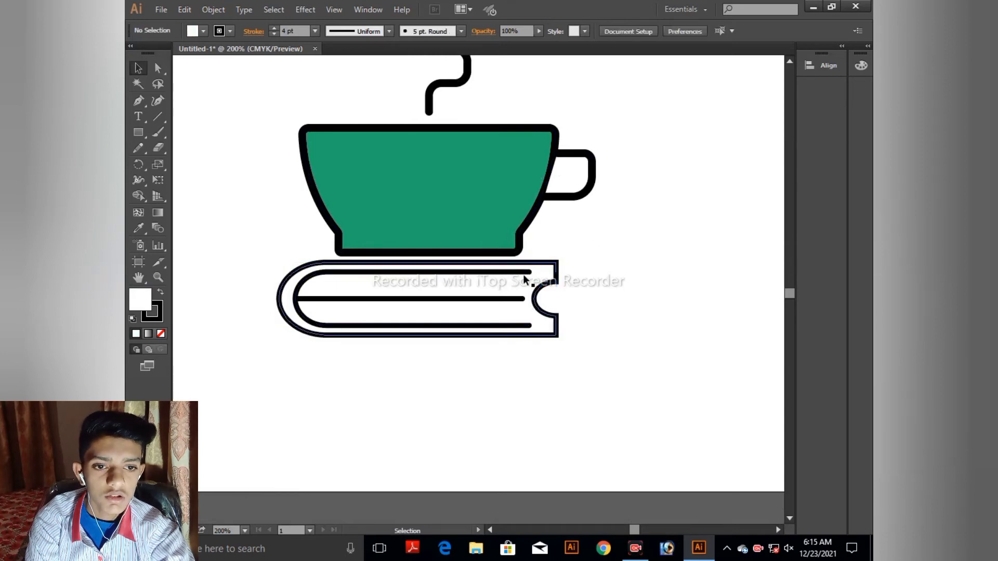
click(502, 275)
click(493, 299)
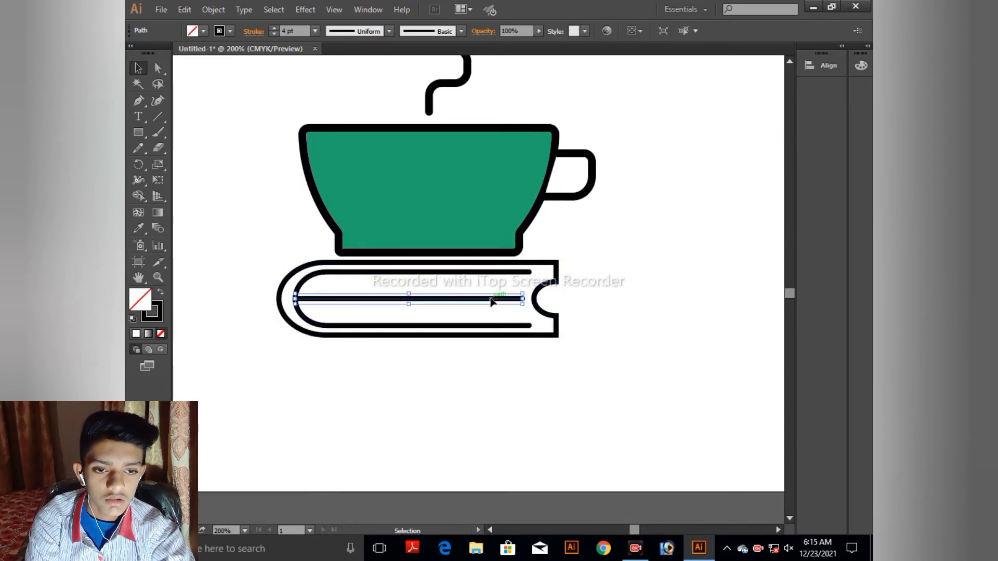
shift+click(490, 271)
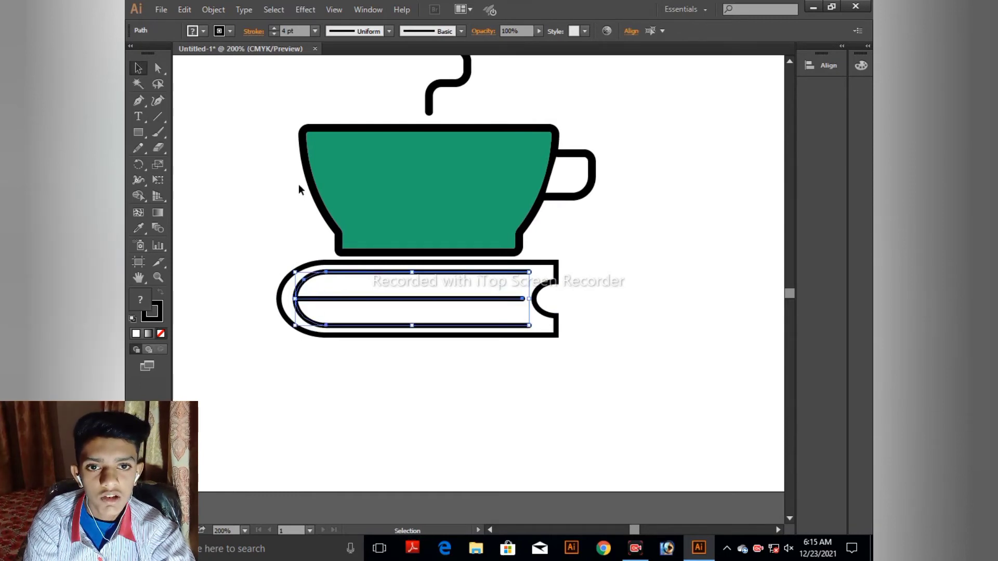
click(315, 31)
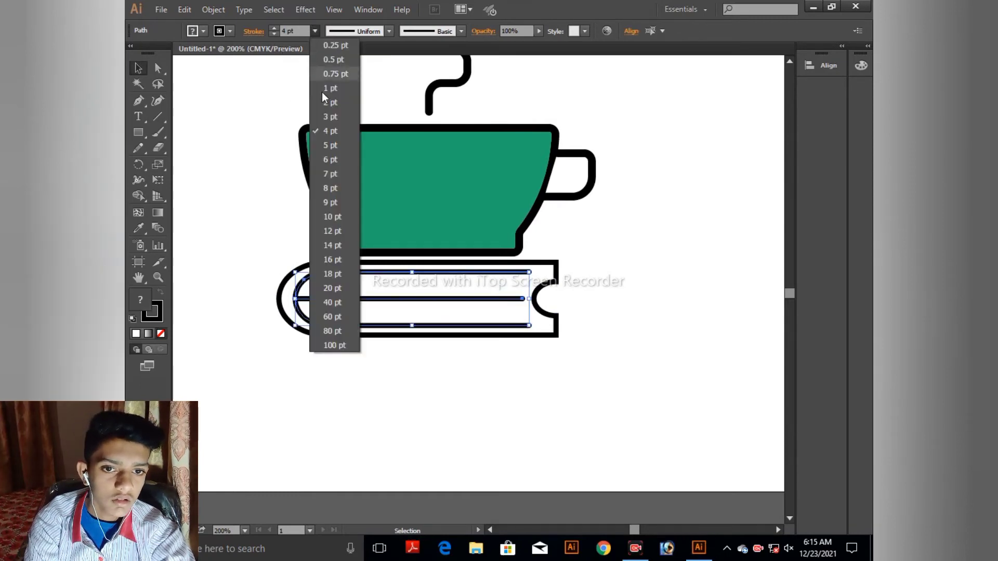
click(330, 159)
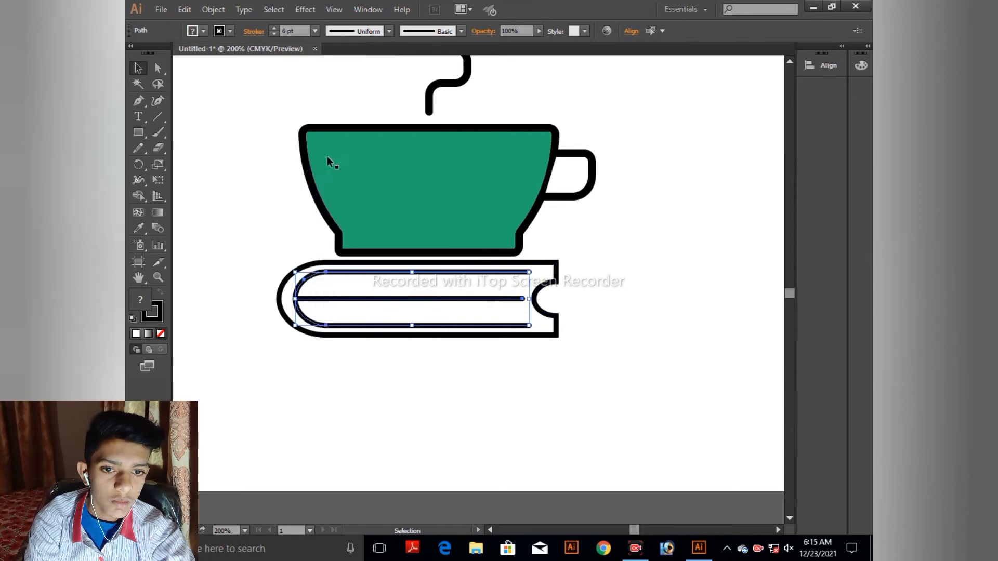
double_click(150, 301)
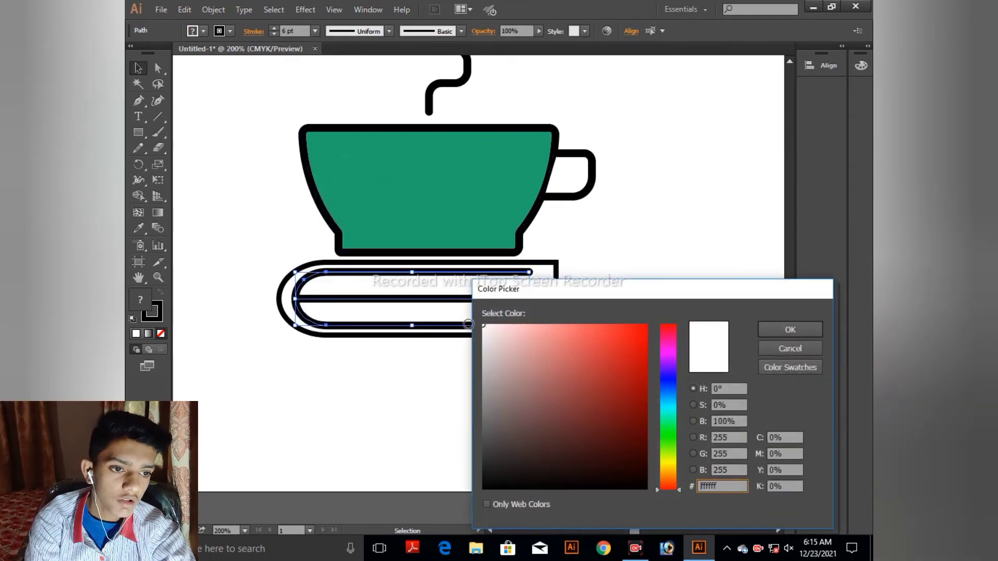
click(770, 329)
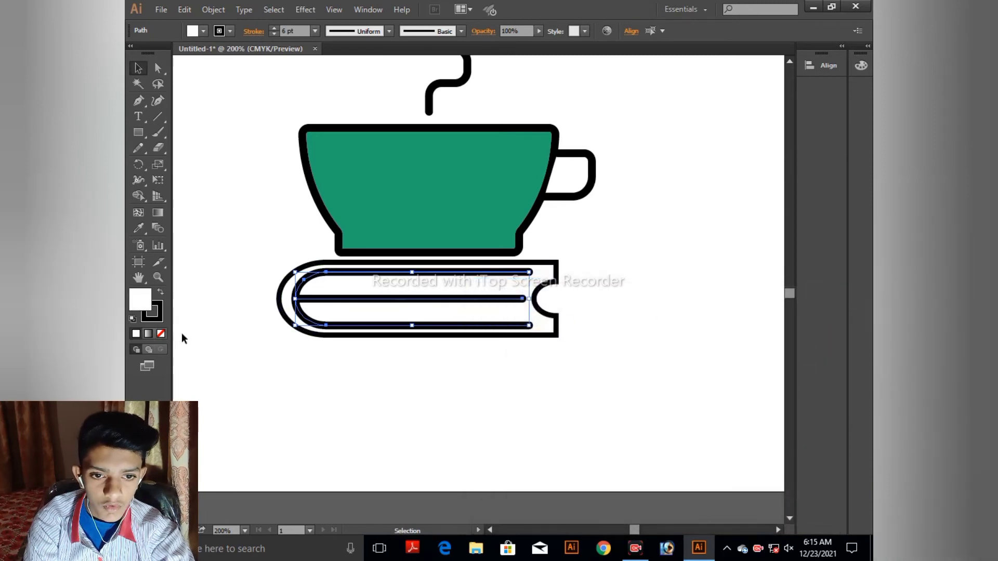
Set the stroke of the inner page outline and middle line to near-white #fcfcfc, and select the book's outer cover outline.
click(218, 353)
click(363, 298)
shift+click(372, 300)
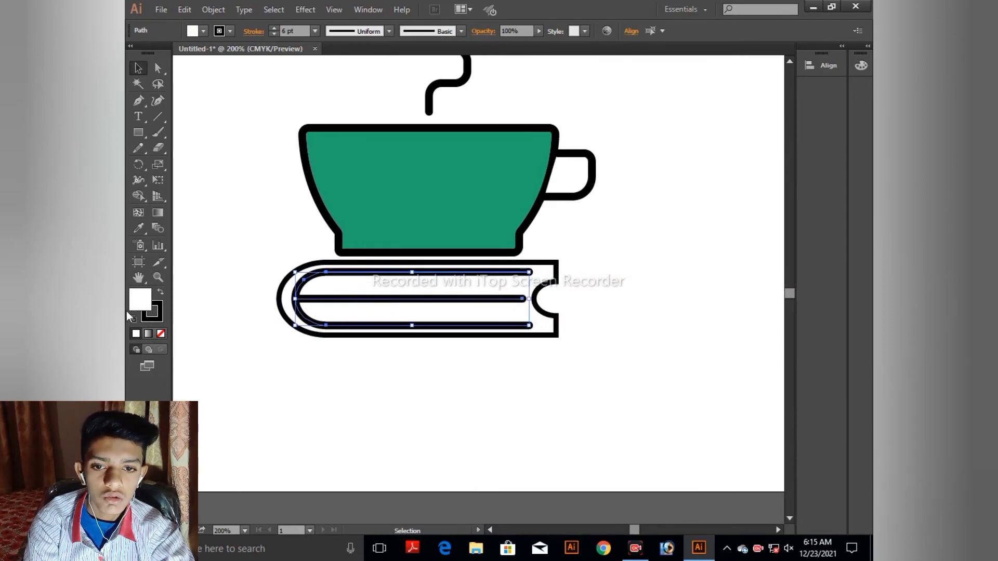
double_click(151, 324)
drag(608, 360, 480, 326)
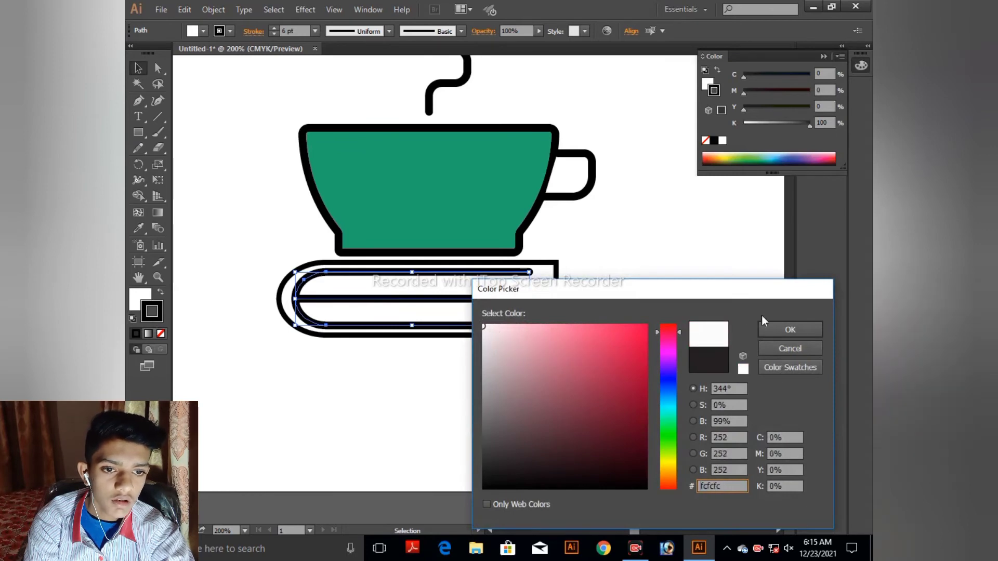
click(790, 330)
click(474, 336)
click(141, 299)
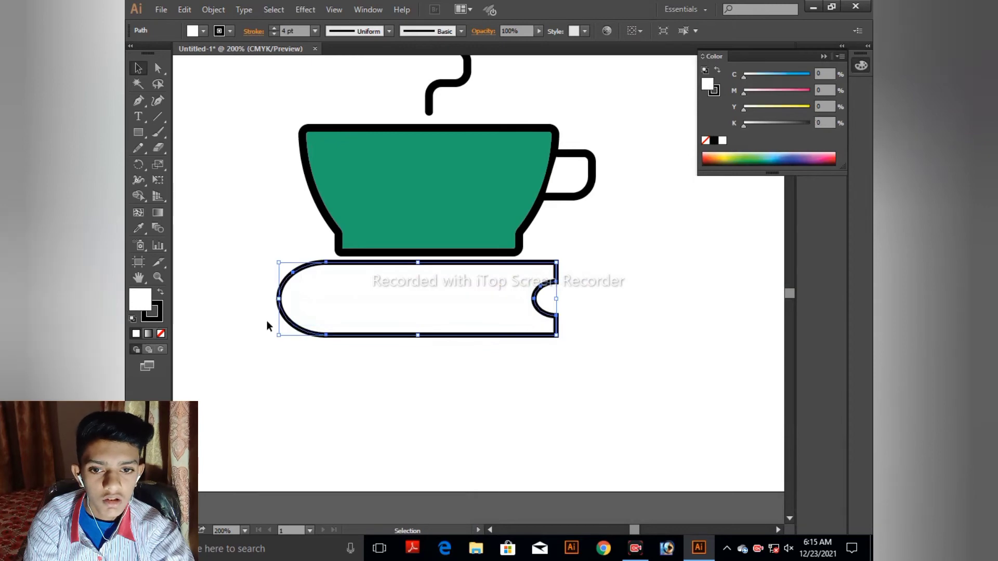
double_click(147, 302)
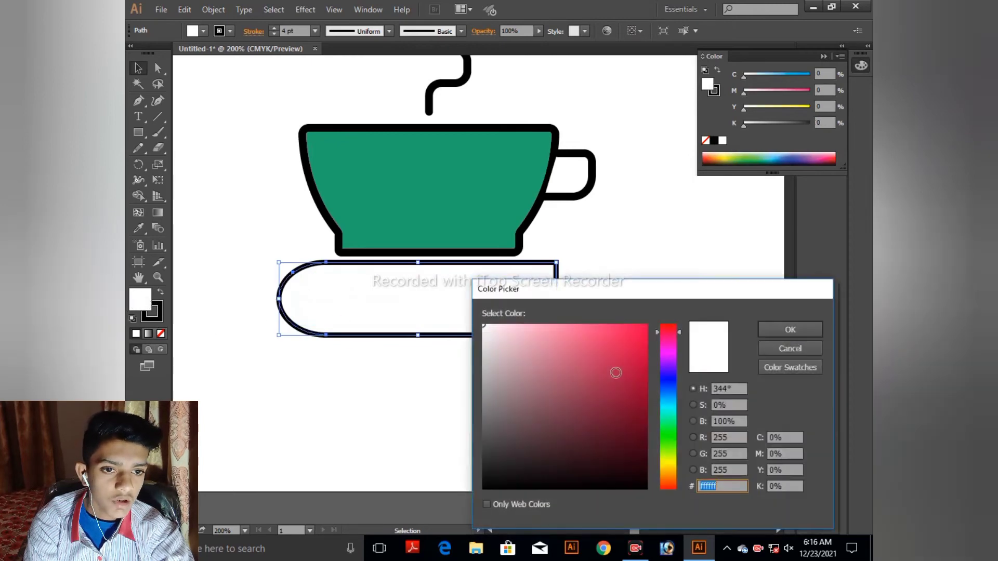
click(617, 368)
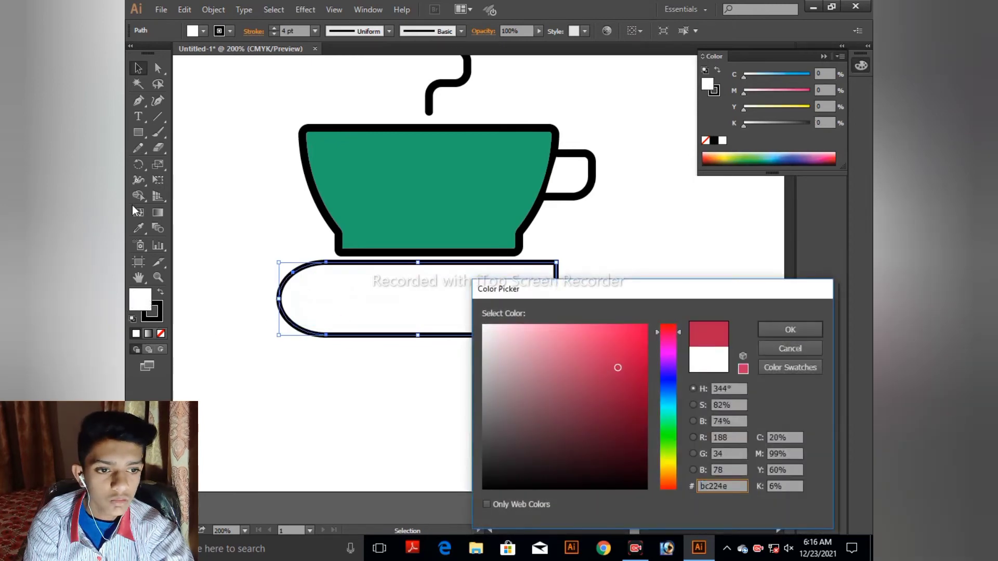
click(780, 349)
Copy the cup's green fill and 6 pt black stroke onto the book cover with the Eyedropper.
key(i)
click(494, 207)
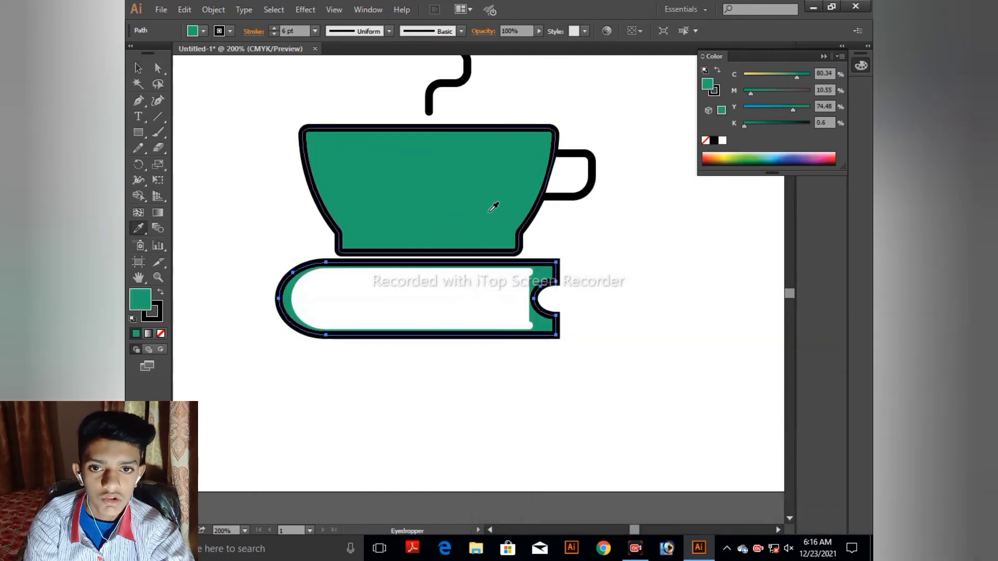
key(v)
Move the book's white inner page outline below the book and convert it with Outline Stroke.
click(336, 272)
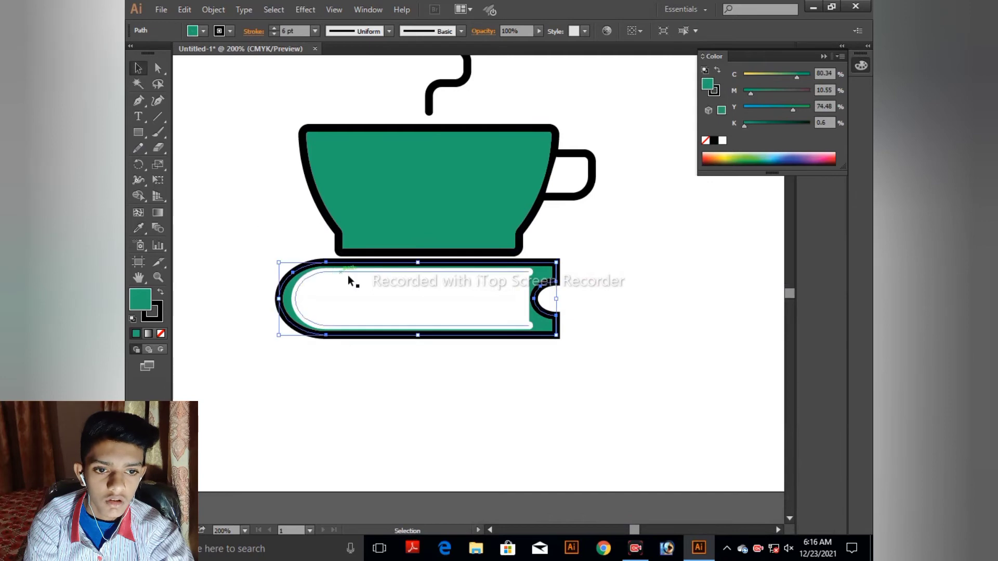
click(410, 299)
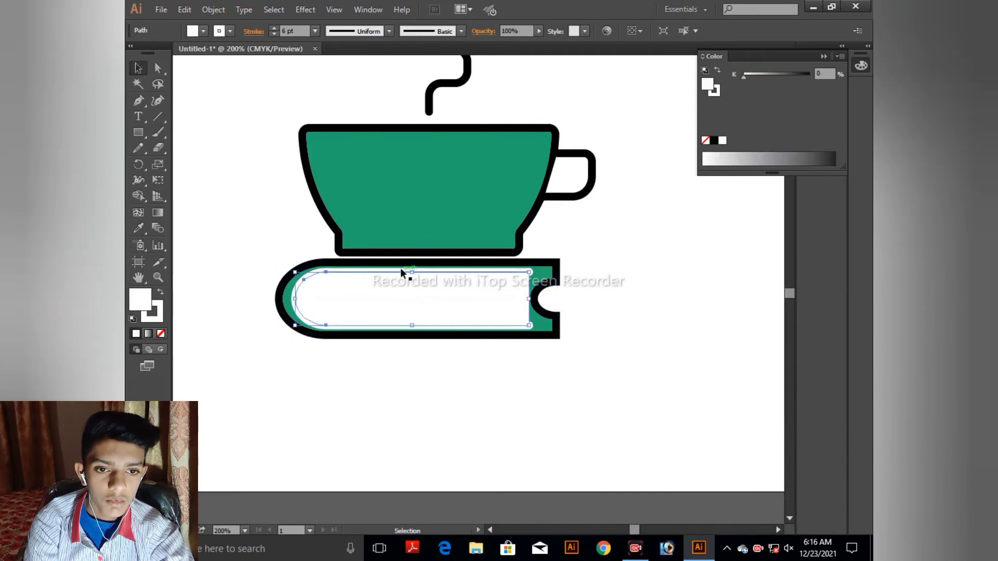
drag(401, 275, 387, 380)
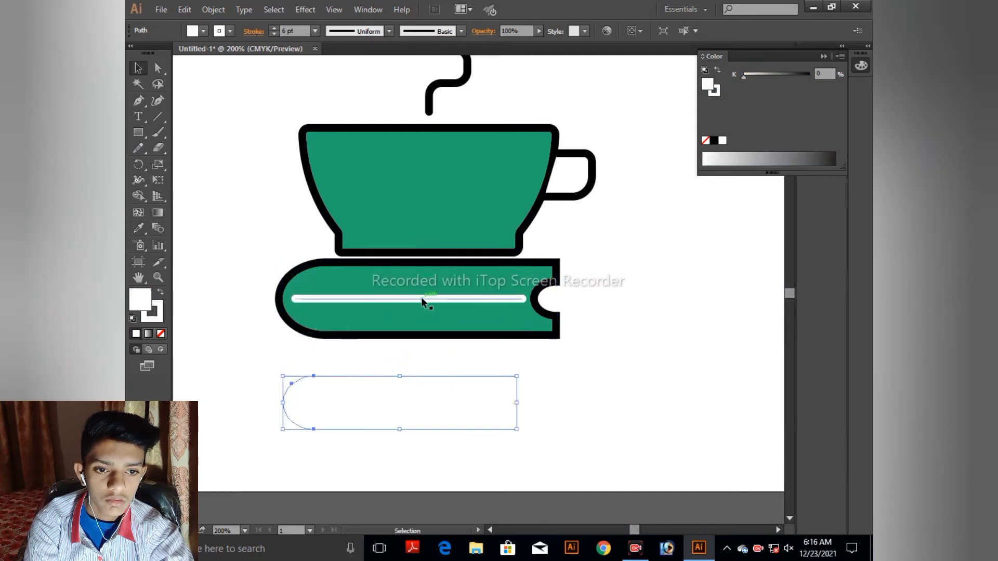
click(693, 429)
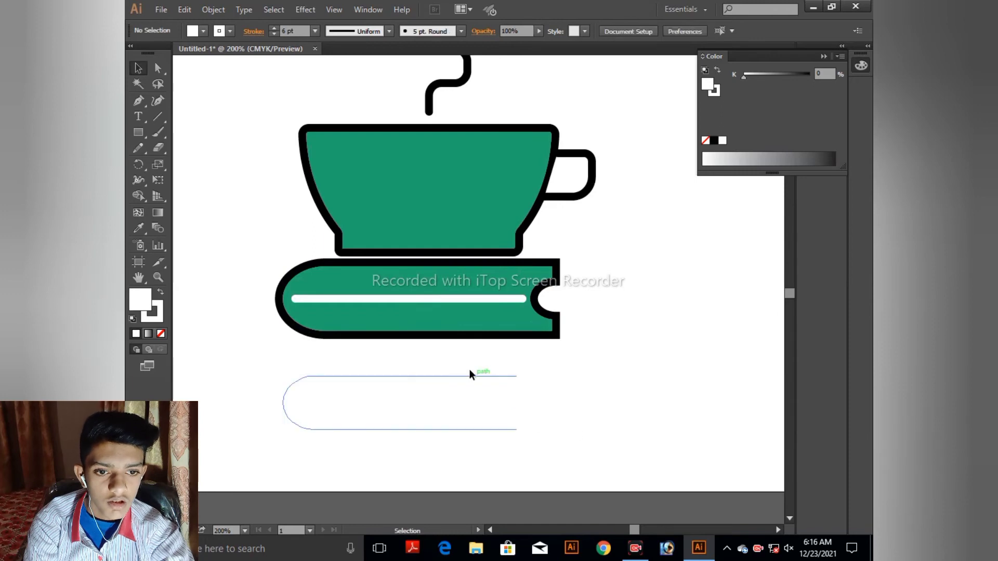
click(447, 386)
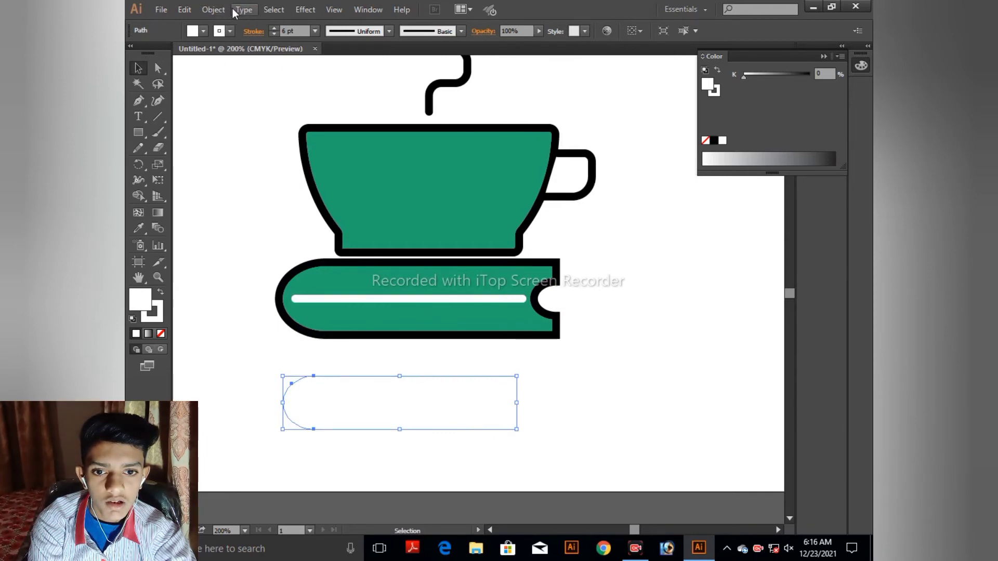
click(214, 10)
mouse_move(264, 278)
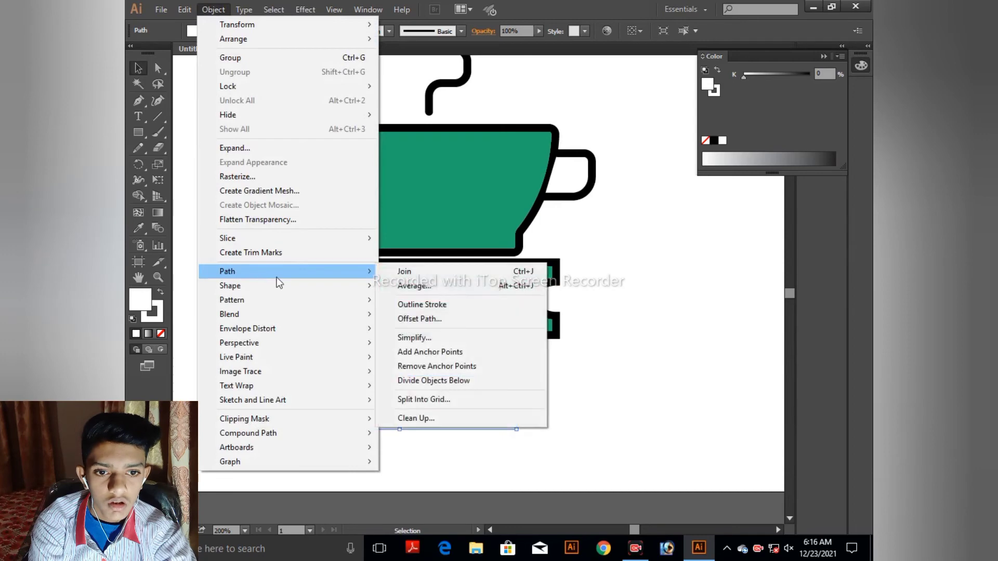
click(423, 305)
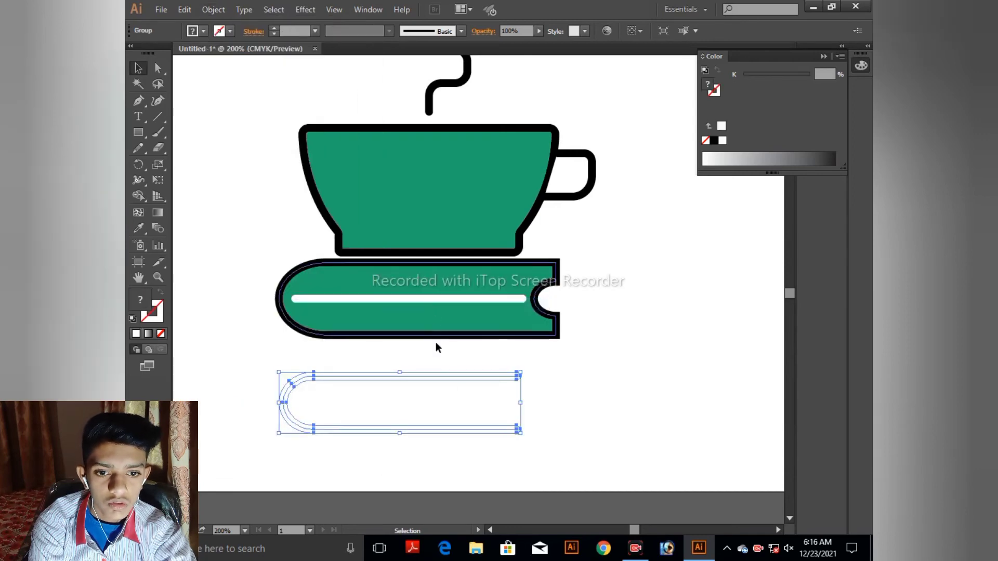
Leave the page shape off the book, below it, and place the white line back across the middle of the green cover.
drag(432, 374, 443, 273)
drag(493, 303, 493, 381)
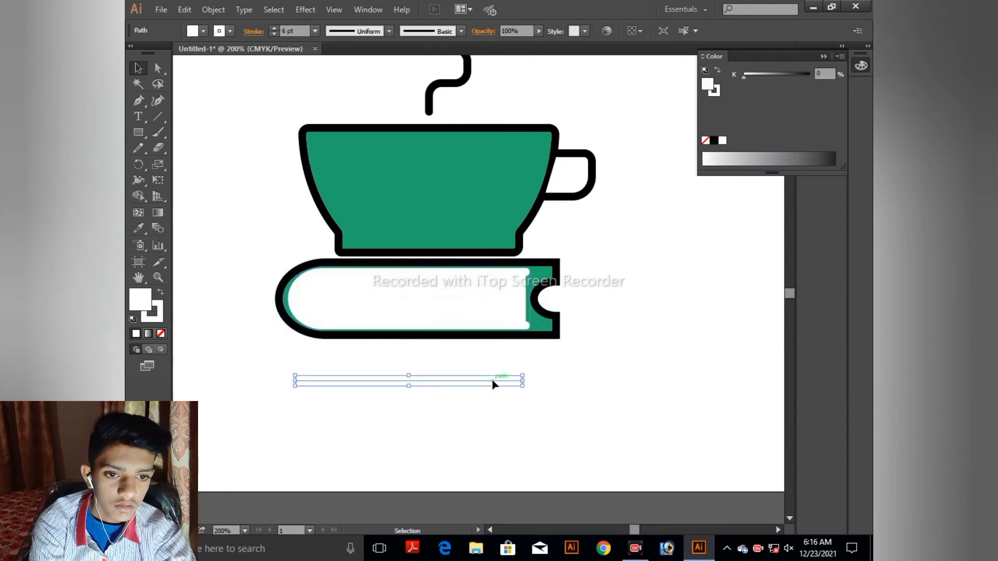
drag(441, 311, 442, 408)
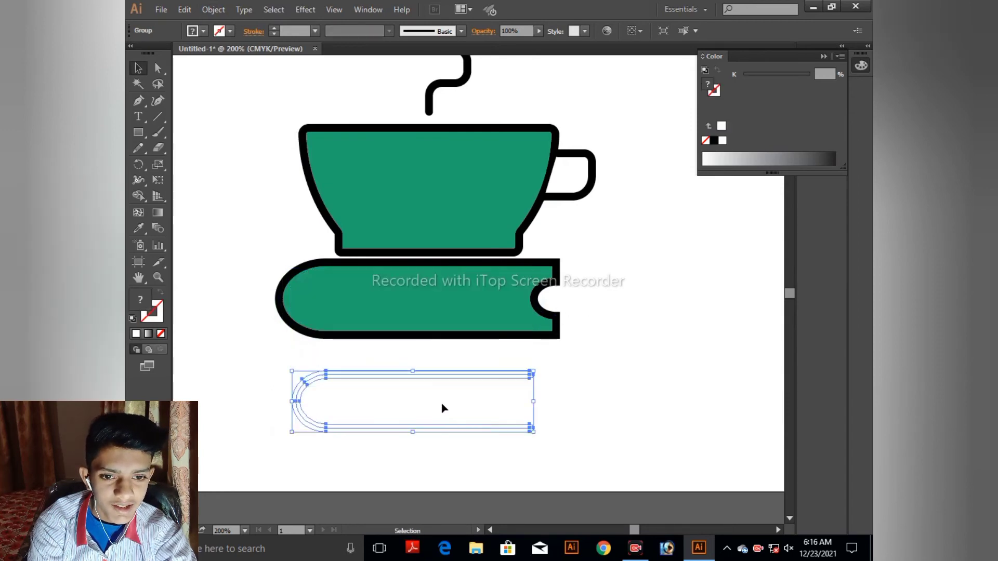
drag(239, 352, 558, 442)
click(577, 431)
drag(464, 383, 471, 302)
click(632, 317)
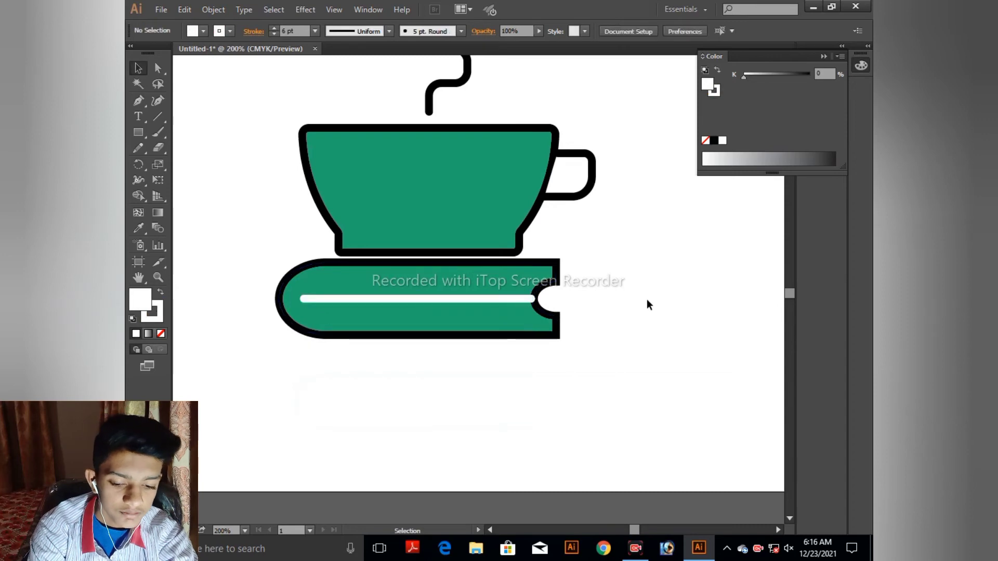
Shift the middle white line slightly left, place a copy of it lower on the book cover, and shorten the copy.
key(ctrl+equal)
key(ctrl+equal)
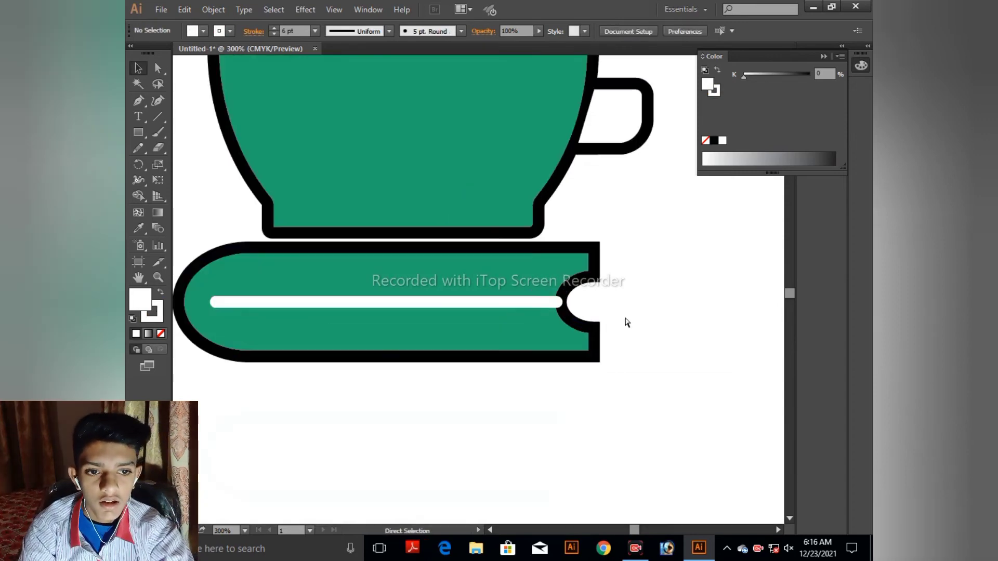
drag(527, 345, 663, 338)
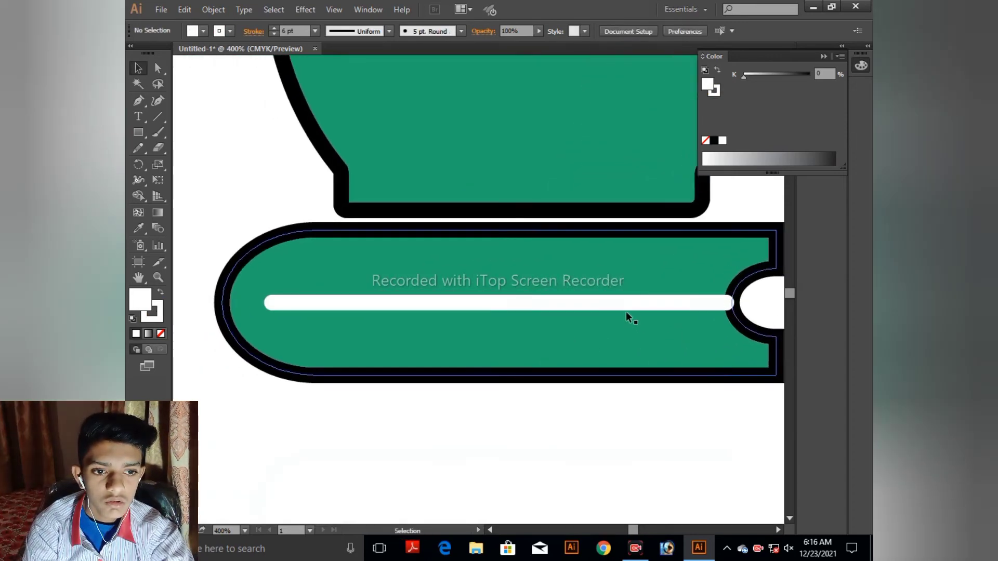
drag(626, 307, 583, 319)
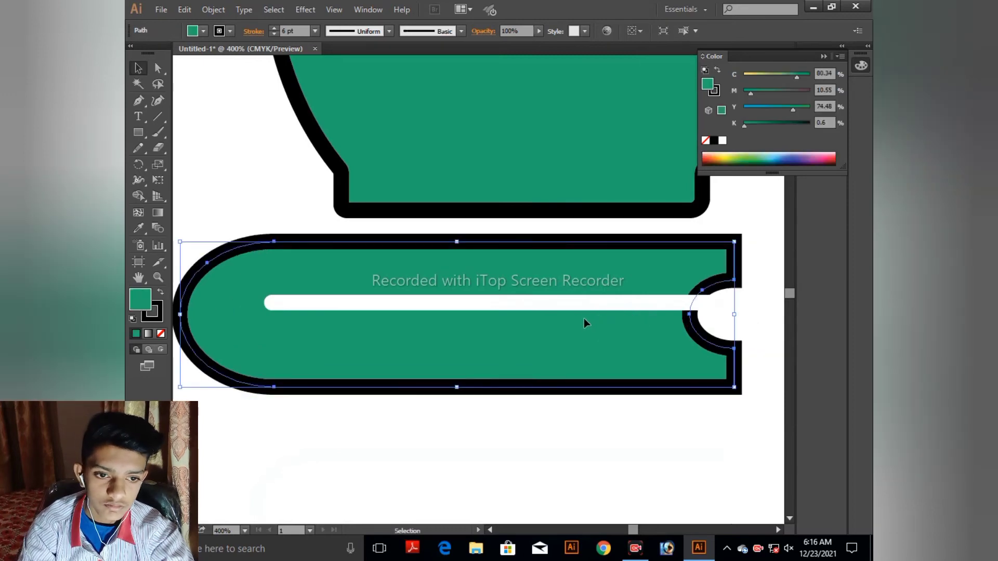
key(ctrl+z)
click(342, 430)
drag(450, 314, 468, 346)
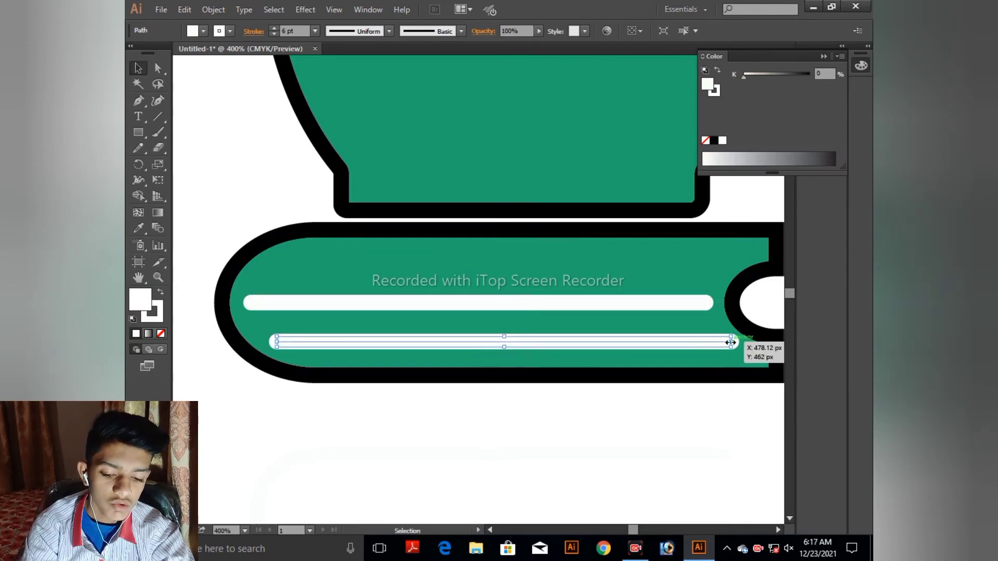
drag(731, 342, 709, 342)
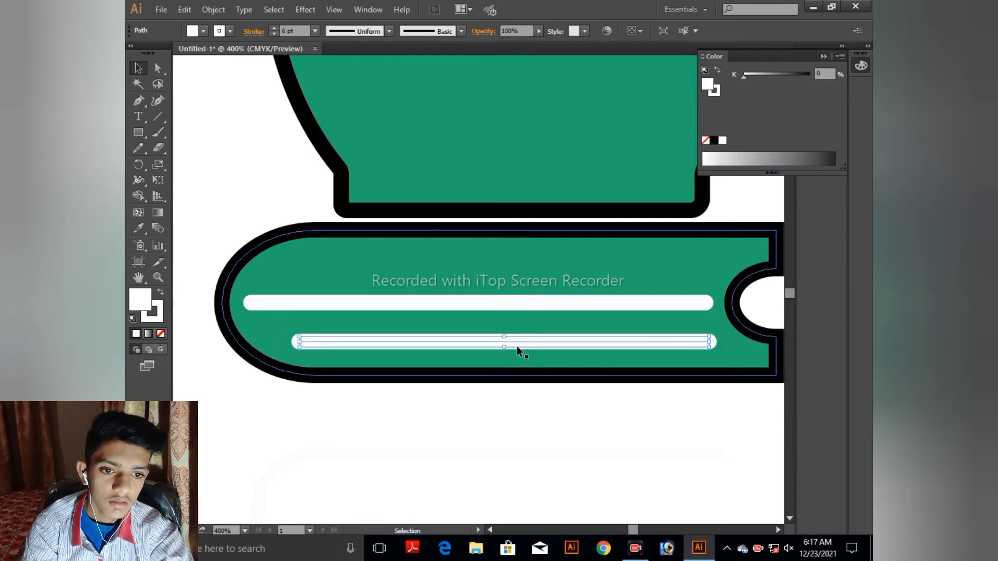
Copy the shortened line above the middle line, shorten it further, and align its right end with the middle line.
drag(519, 344, 526, 274)
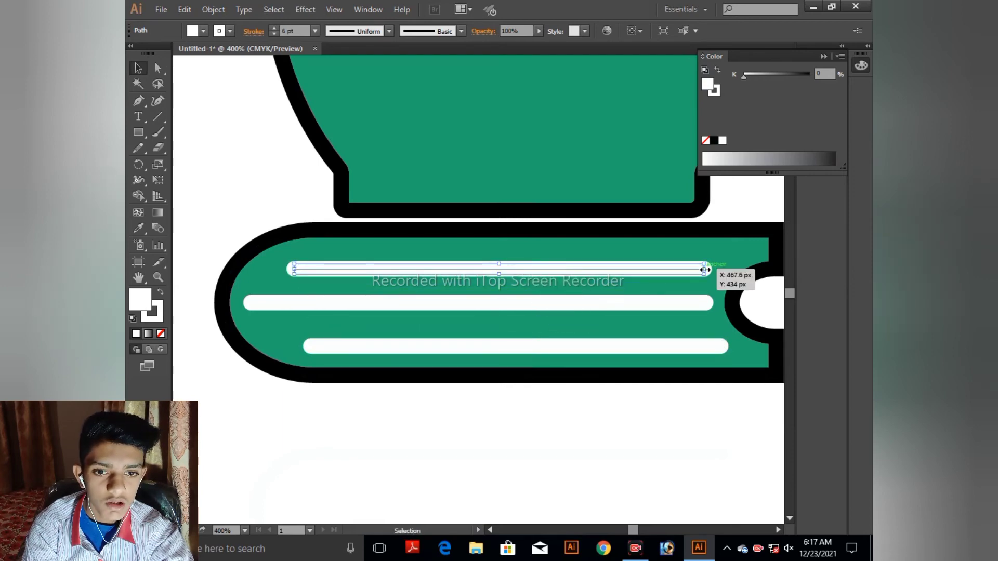
drag(705, 270, 686, 276)
drag(545, 273, 559, 269)
click(581, 419)
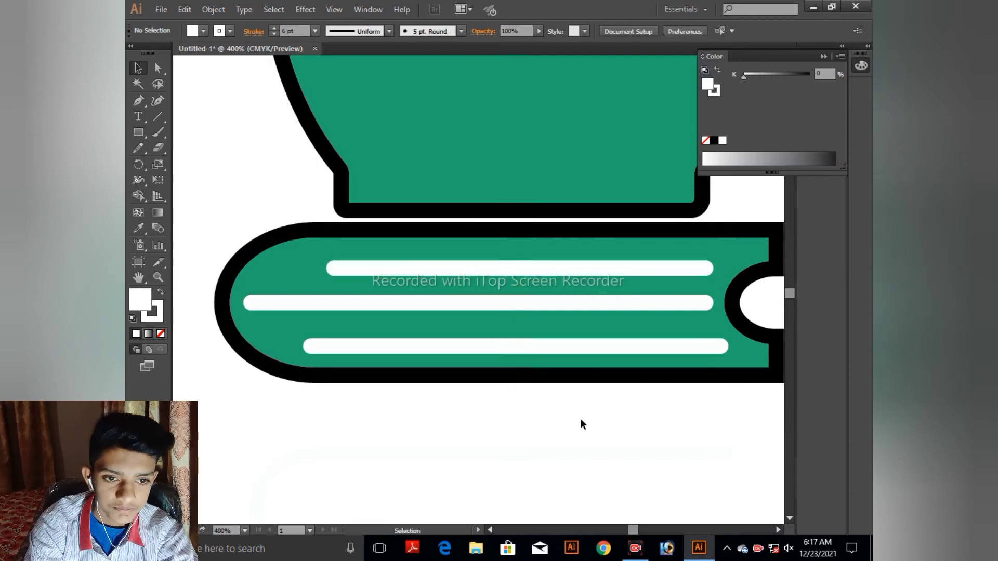
Delete the leftover white page shape below the book.
key(ctrl+minus)
key(ctrl+minus)
key(ctrl+minus)
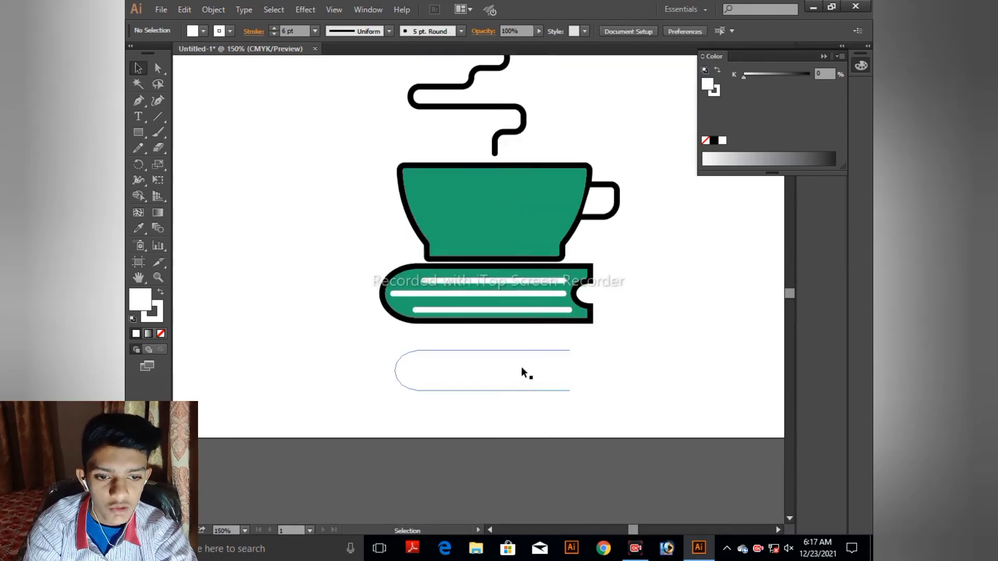
click(522, 370)
key(Delete)
Scale the whole cup, steam and book illustration down proportionally and reposition it farther up and left on the artboard.
drag(522, 374, 486, 423)
drag(548, 360, 525, 356)
key(ctrl+0)
drag(379, 194, 571, 390)
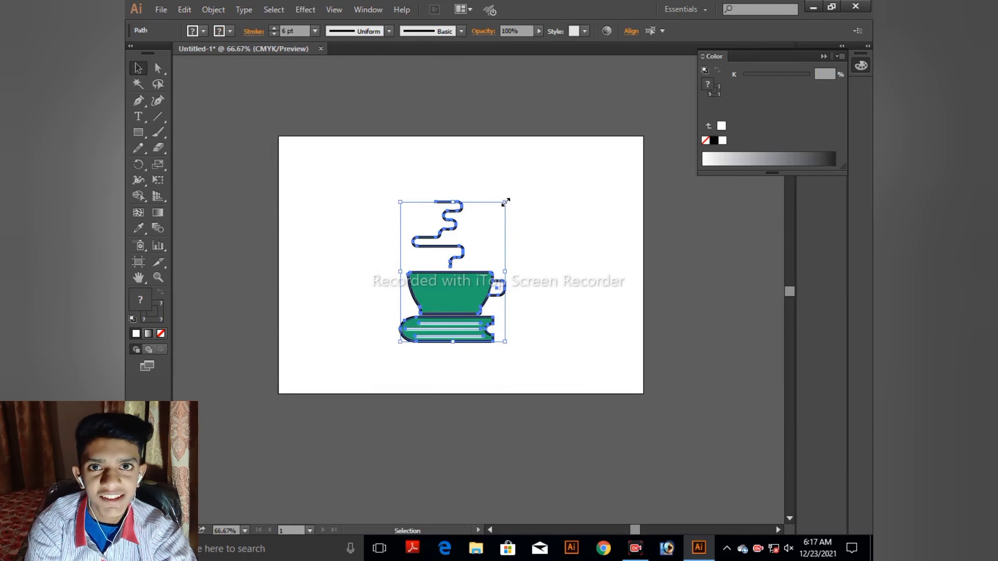
drag(506, 202, 463, 259)
drag(428, 300, 637, 332)
click(454, 244)
Move the book's lower white line slightly left so its right end nearly lines up with the other two lines.
key(ctrl+plus)
key(ctrl+plus)
key(ctrl+plus)
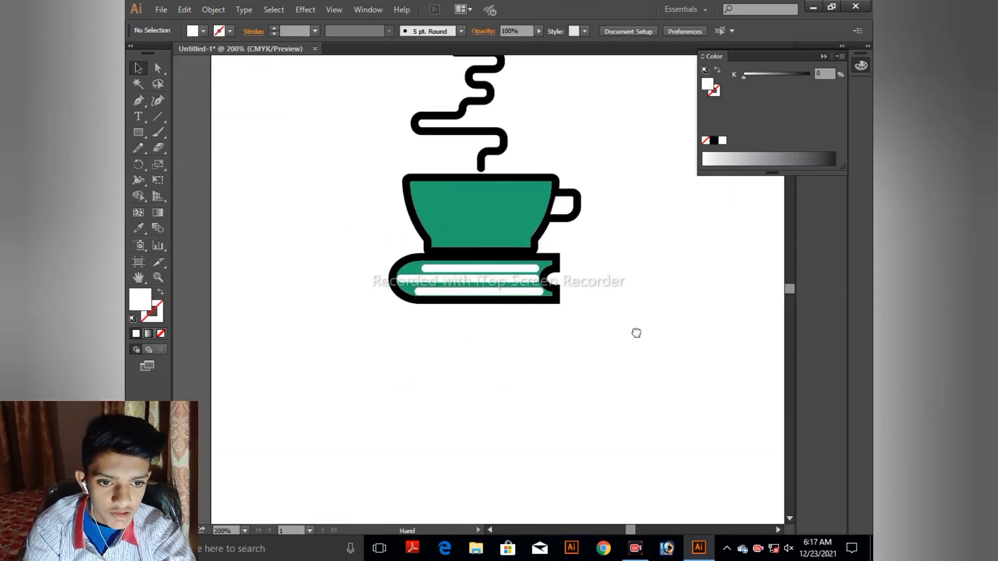
click(502, 294)
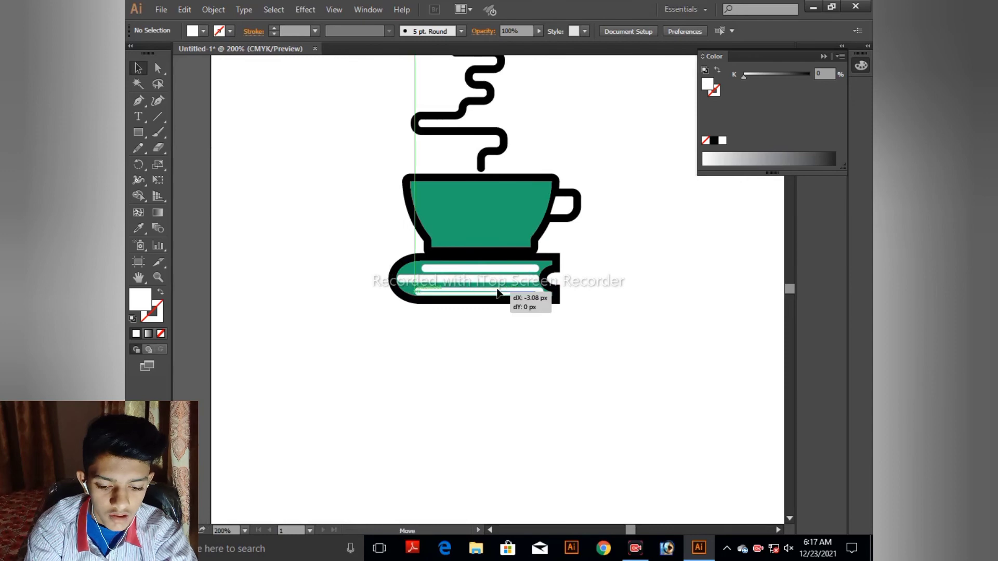
key(ctrl+plus)
key(ctrl+plus)
key(ctrl+plus)
key(ctrl+plus)
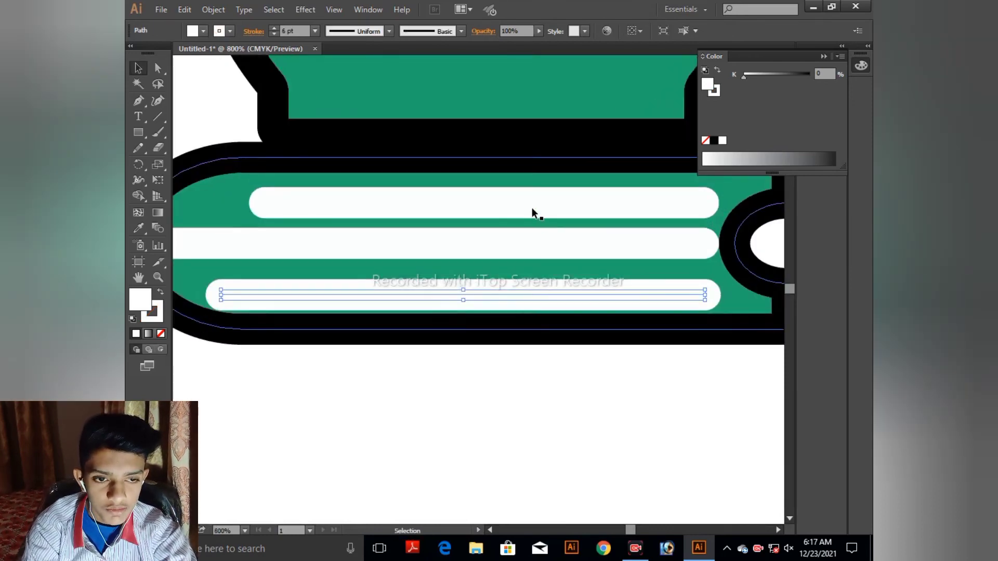
Set the stroke weight of the book's upper and lower white lines to 4 pt.
key(ctrl+shift+a)
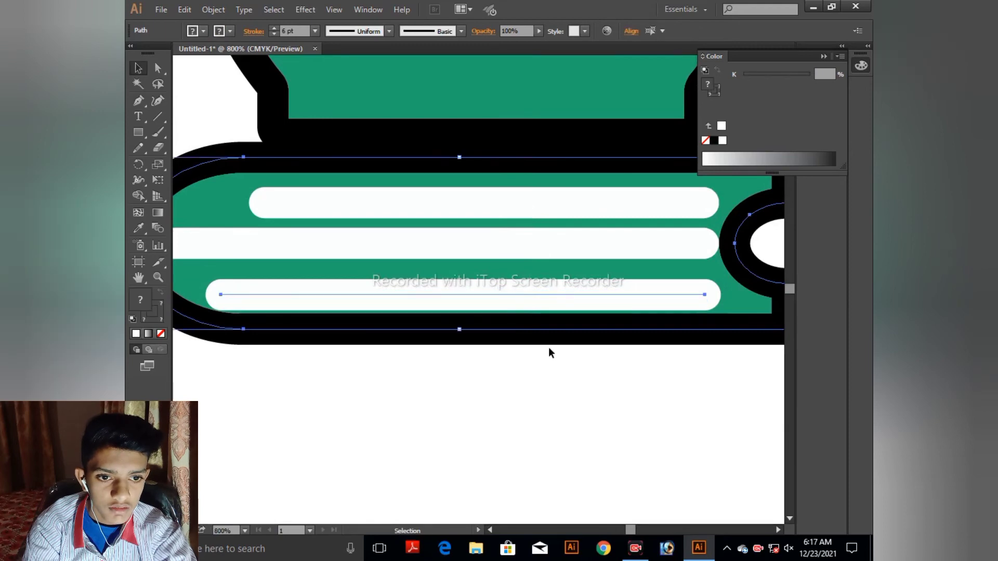
shift+click(547, 200)
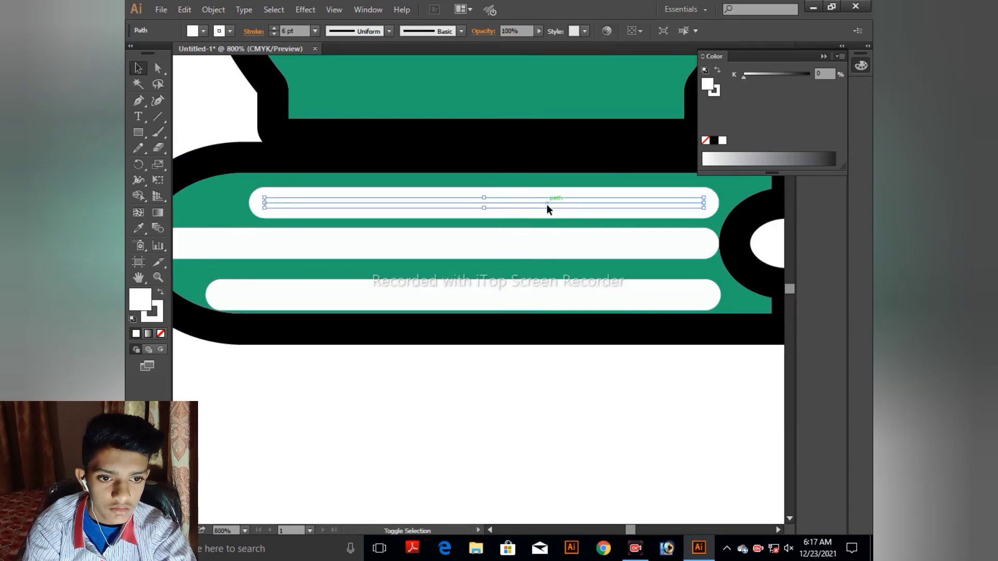
shift+click(545, 295)
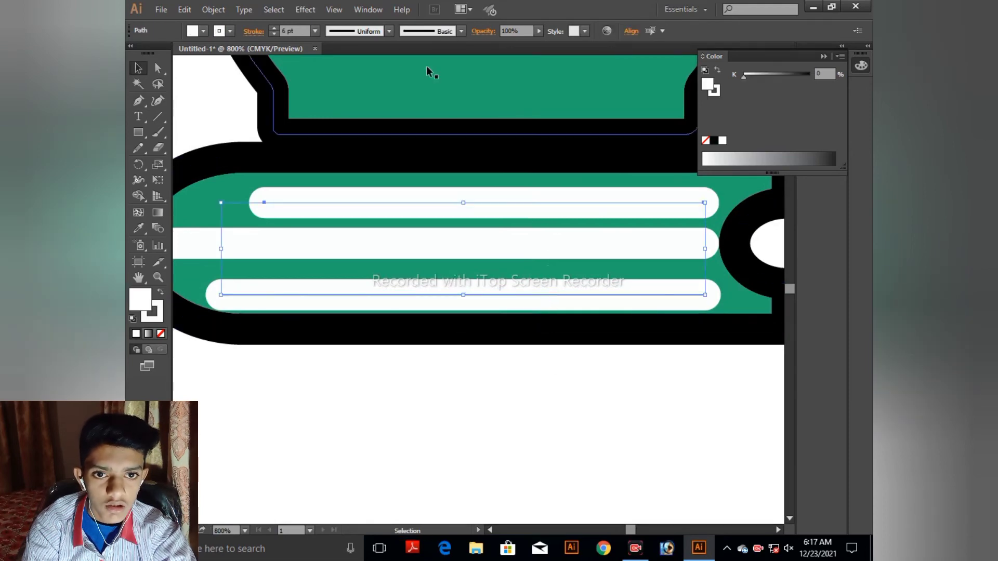
click(315, 31)
click(331, 131)
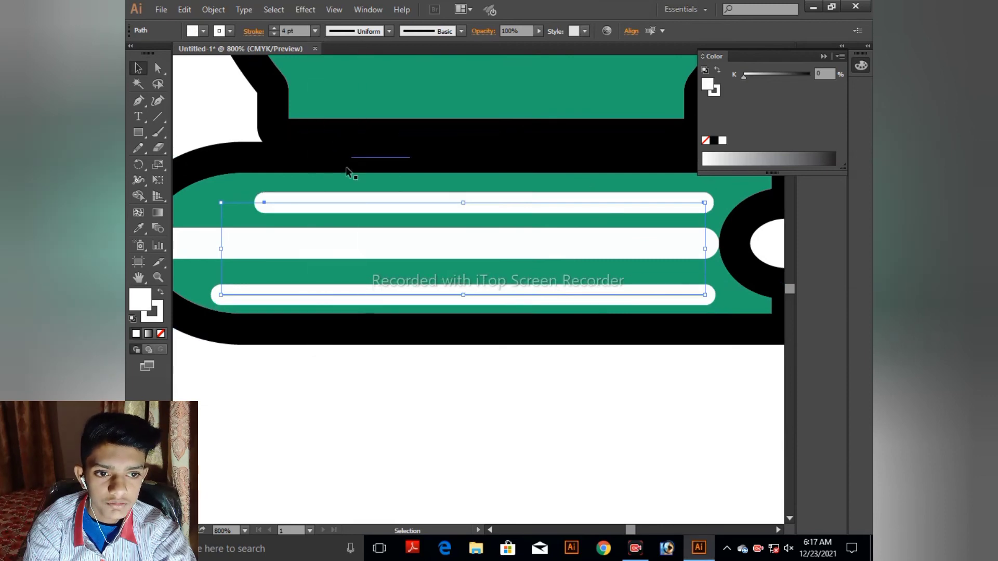
click(440, 423)
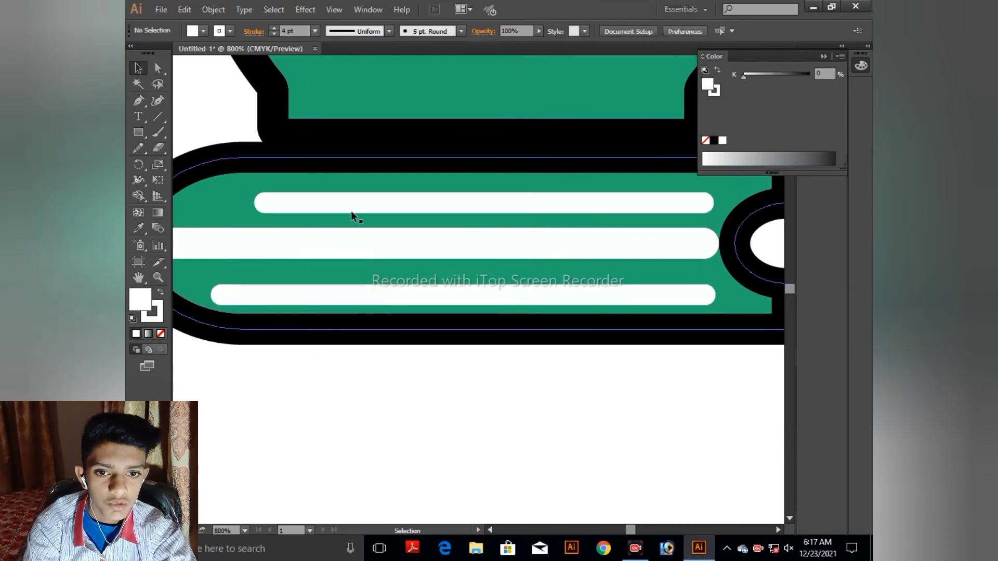
Lengthen the upper white line at its left end and shorten the middle line slightly at its right end.
click(320, 201)
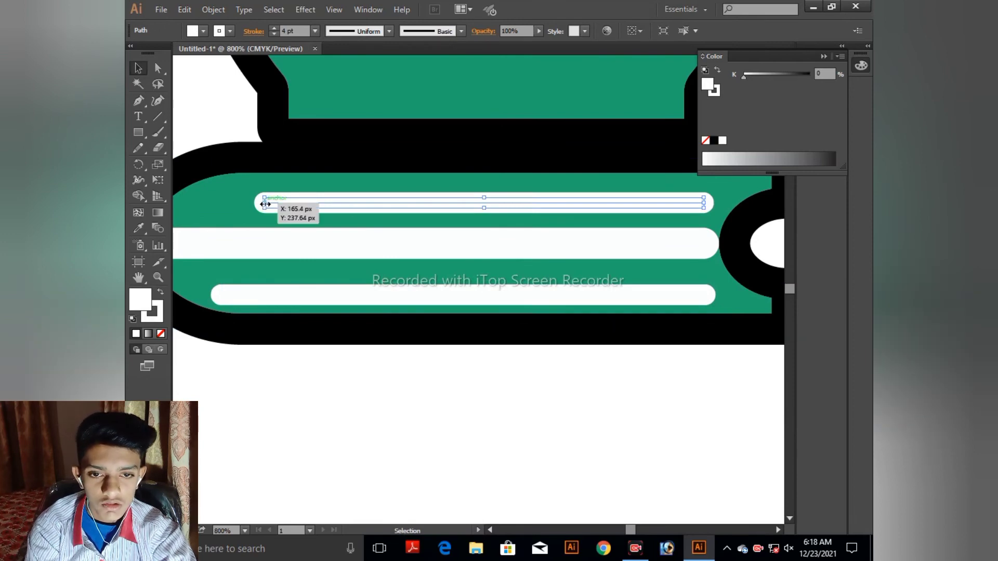
drag(265, 204, 228, 201)
click(340, 409)
key(space)
click(522, 245)
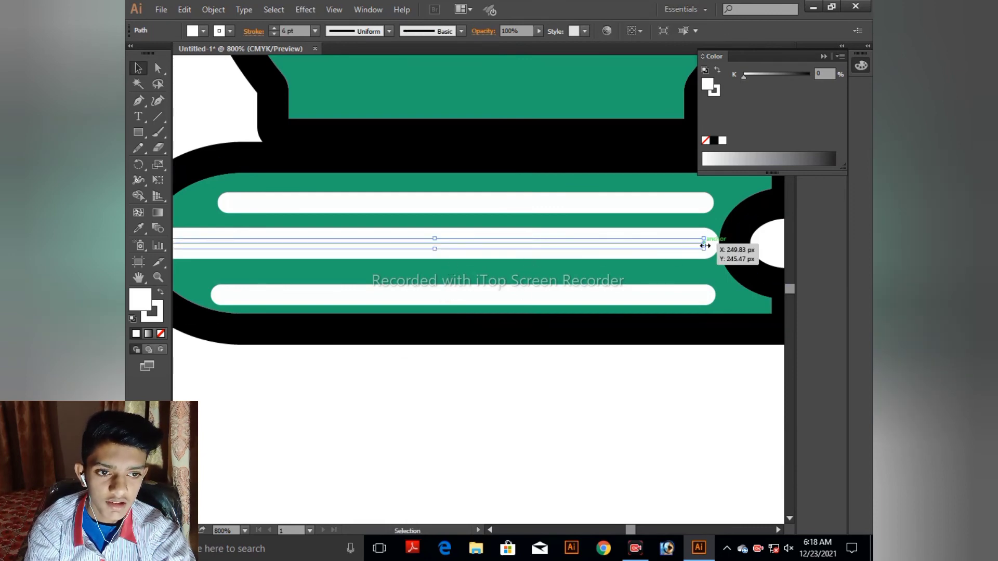
drag(706, 245, 697, 245)
click(629, 404)
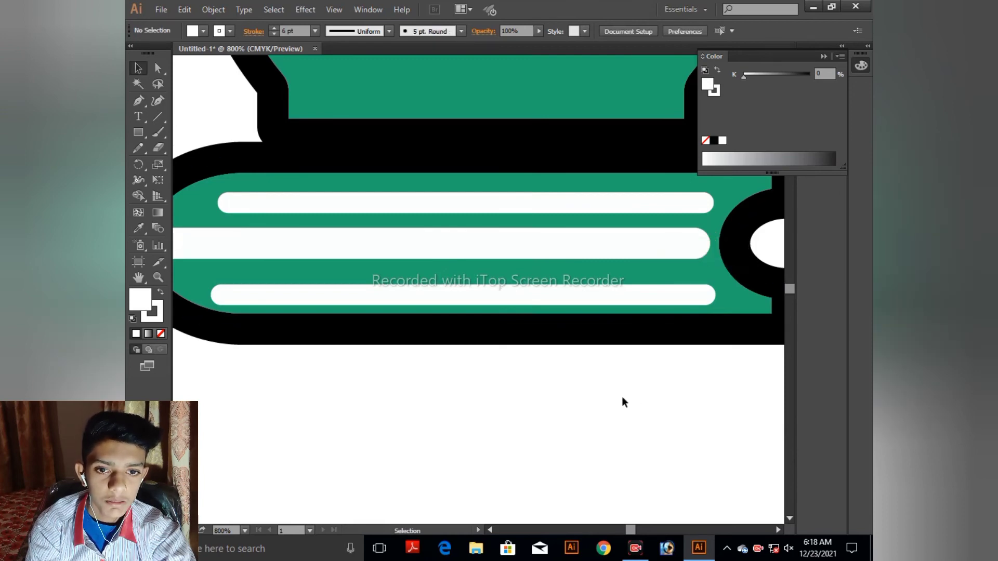
Move the cup body up to leave a small gap above the book and bring its rim against the steam line.
drag(463, 371, 560, 379)
drag(646, 252, 538, 346)
drag(593, 291, 519, 511)
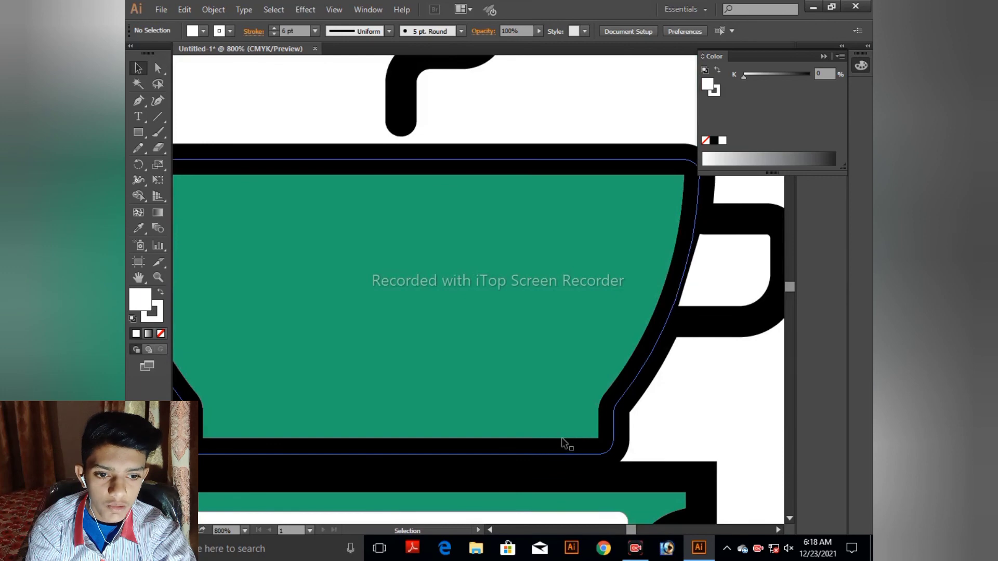
drag(566, 450, 564, 445)
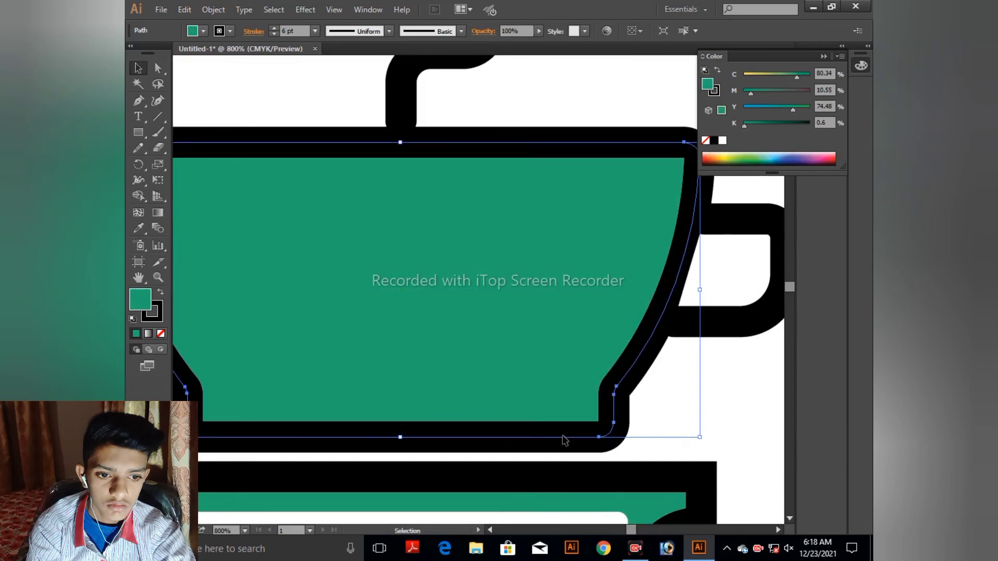
drag(563, 437, 561, 430)
Move the cup handle up slightly to match the raised cup body.
key(space)
drag(620, 416, 519, 454)
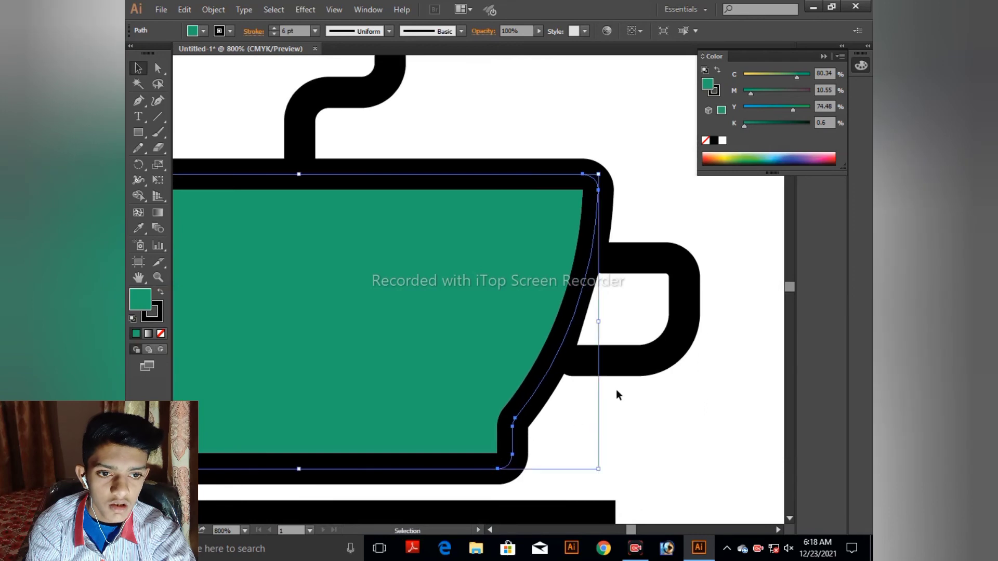
mouse_move(633, 358)
mouse_down()
mouse_move(630, 342)
mouse_move(644, 350)
mouse_up()
click(665, 363)
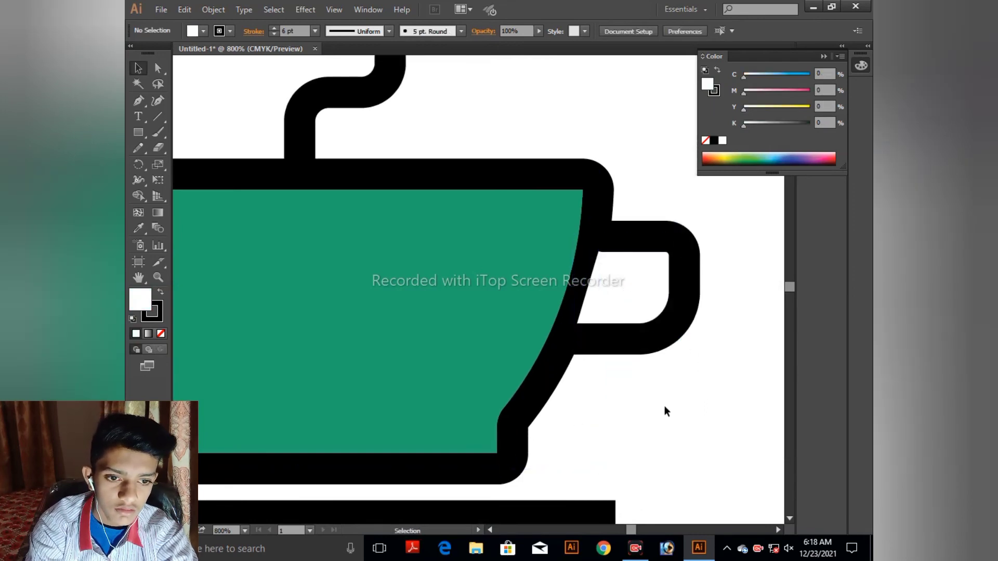
key(ctrl+minus)
key(ctrl+minus)
key(ctrl+minus)
key(ctrl+minus)
key(ctrl+plus)
drag(666, 383, 542, 375)
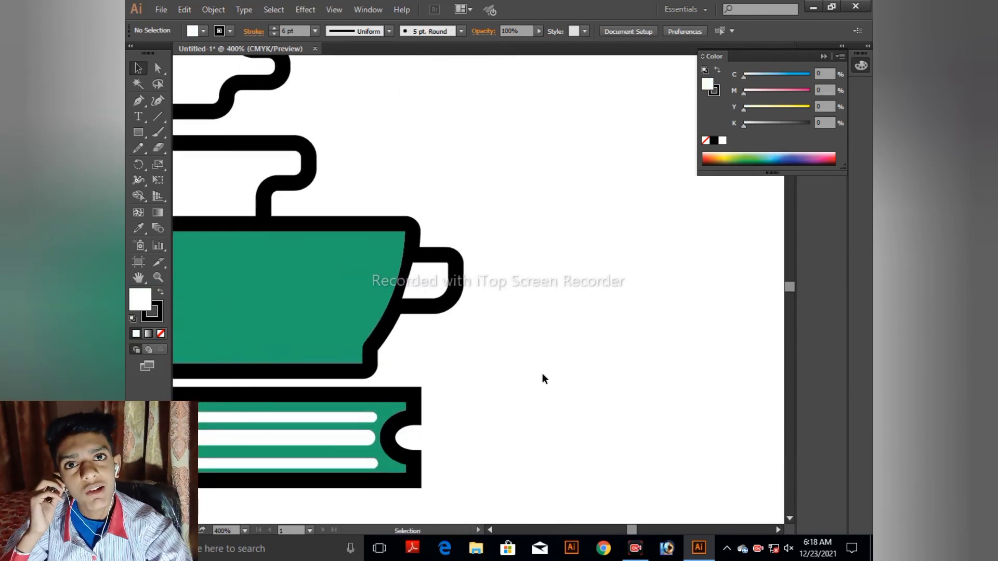
Add black point text beside the cup handle, with "cafe" on the first line and "pyala" on the second.
click(140, 111)
click(493, 276)
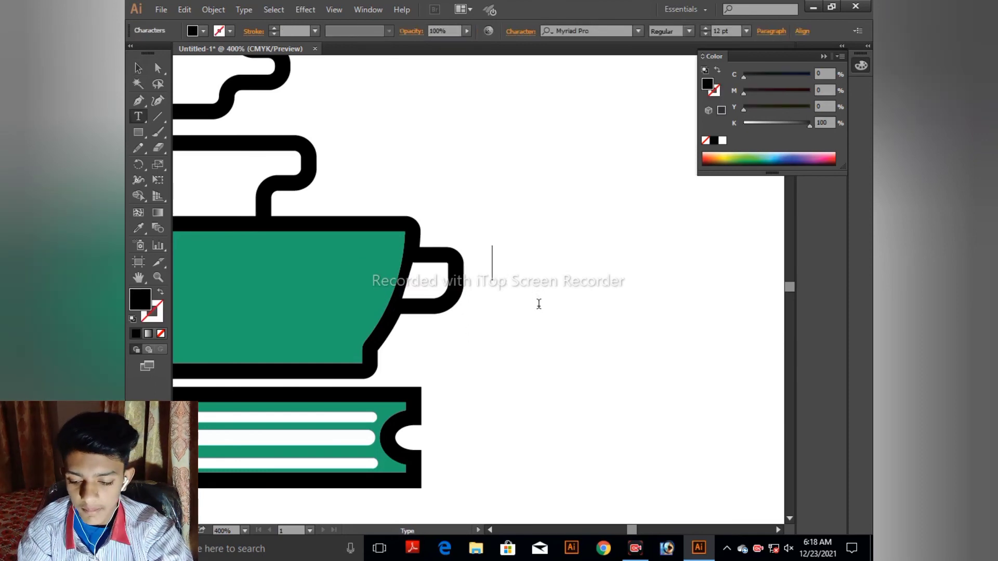
text(ca)
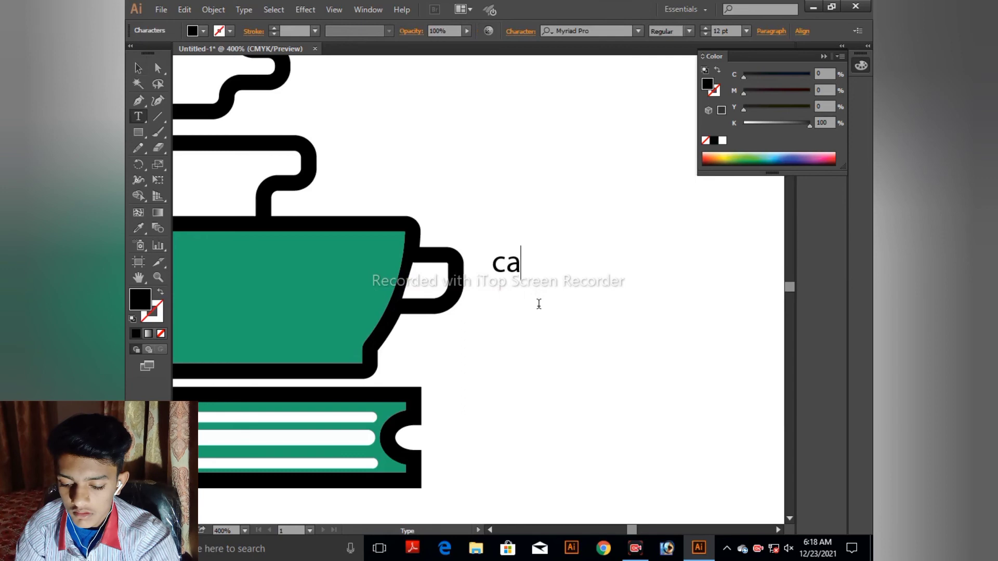
text(fe)
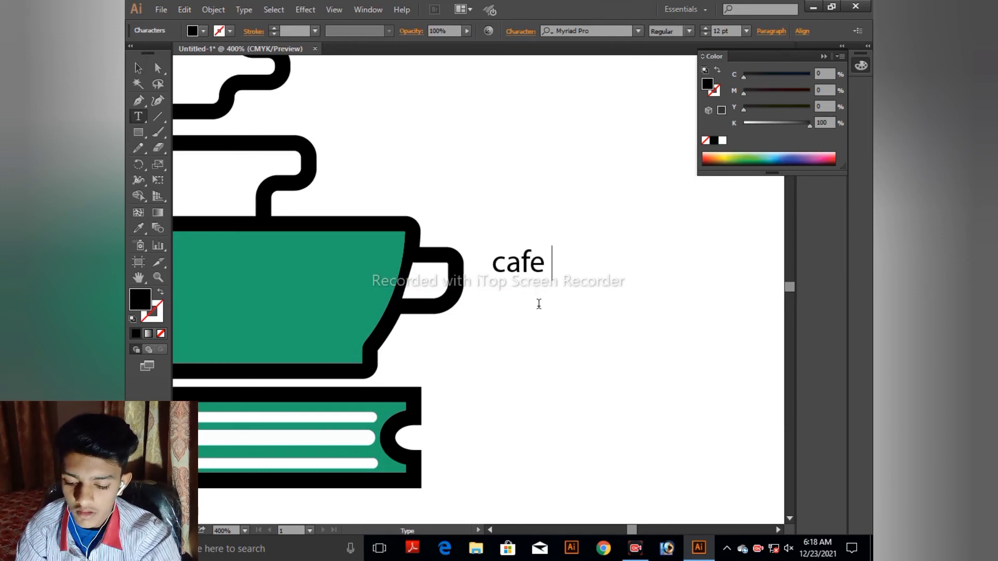
key(Return)
text(pyala)
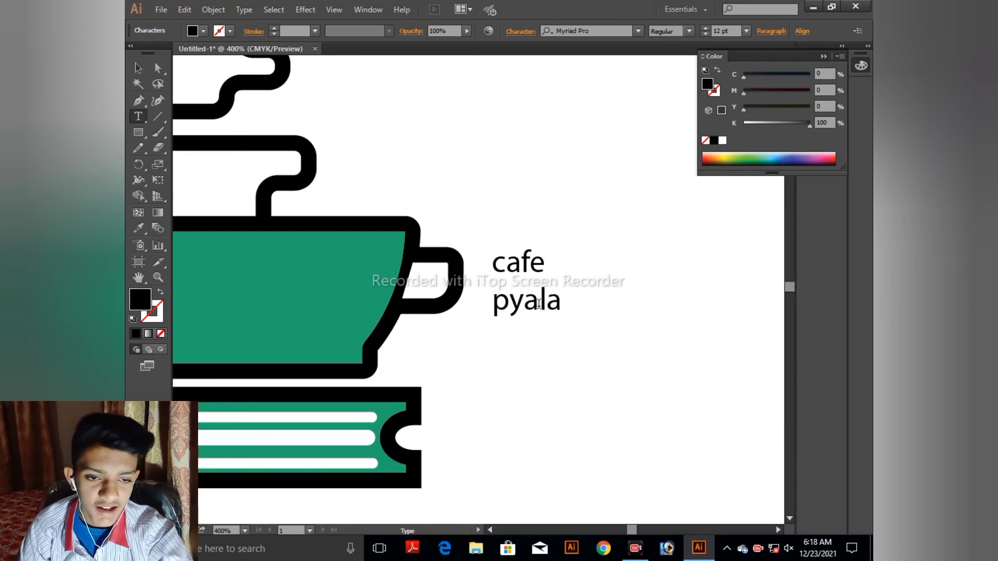
Try the Mongolian Baiti and Mistral fonts on both text lines, and settle on Papyrus.
drag(579, 310, 480, 252)
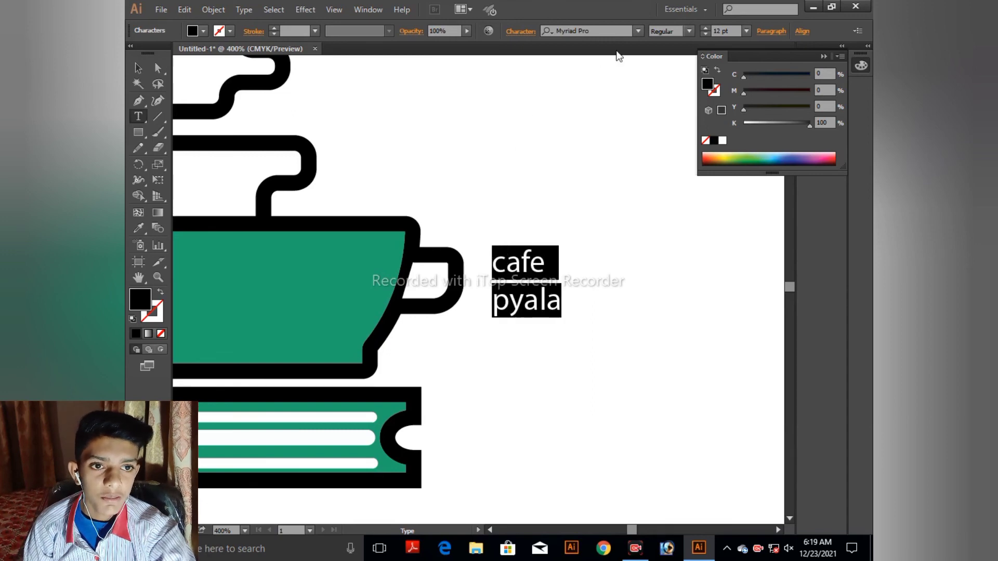
click(638, 31)
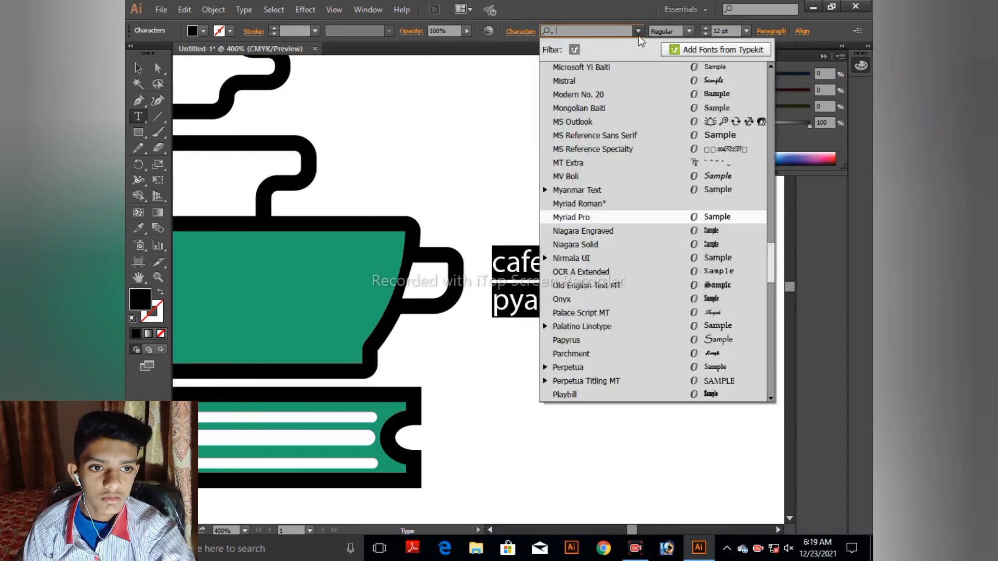
click(701, 111)
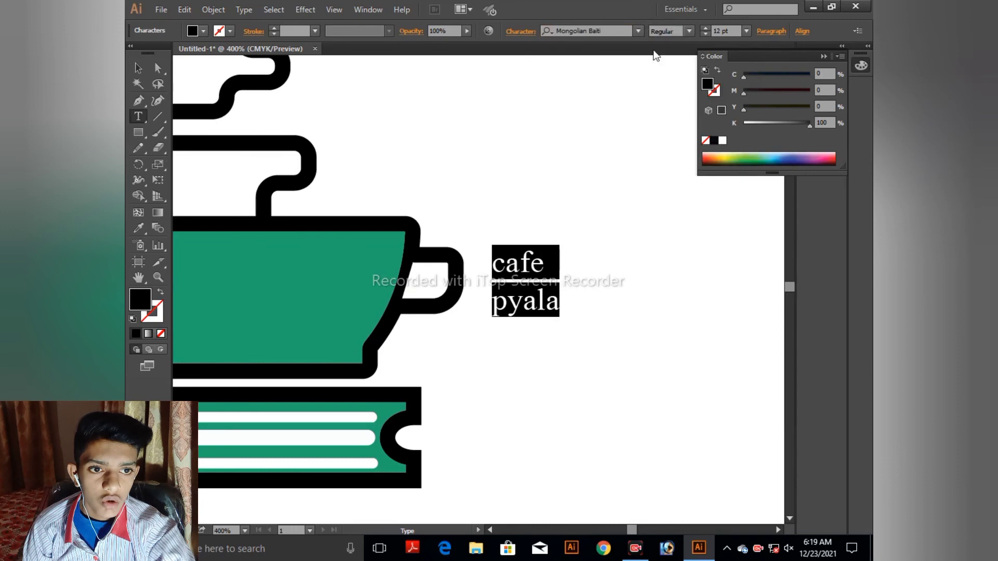
click(640, 31)
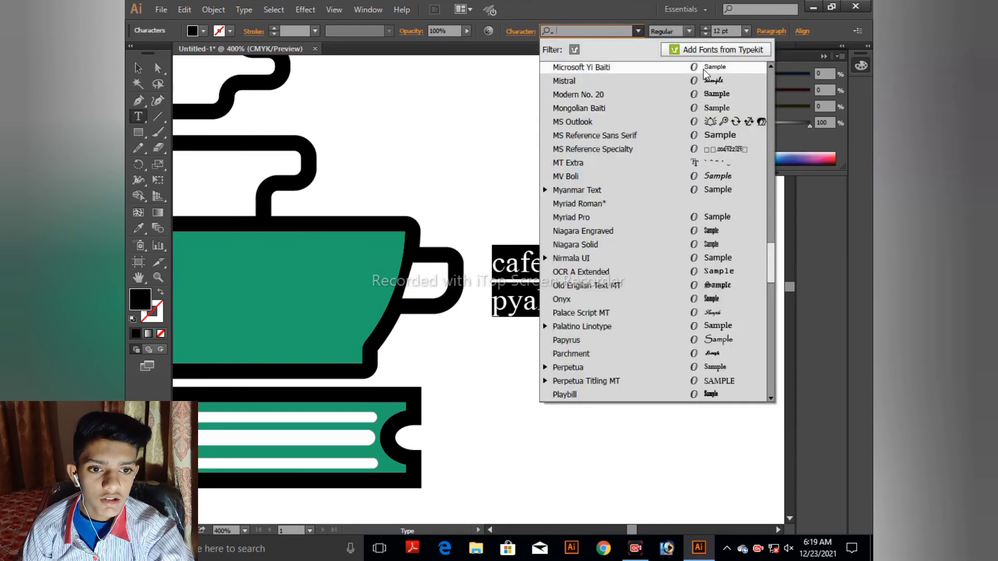
click(705, 83)
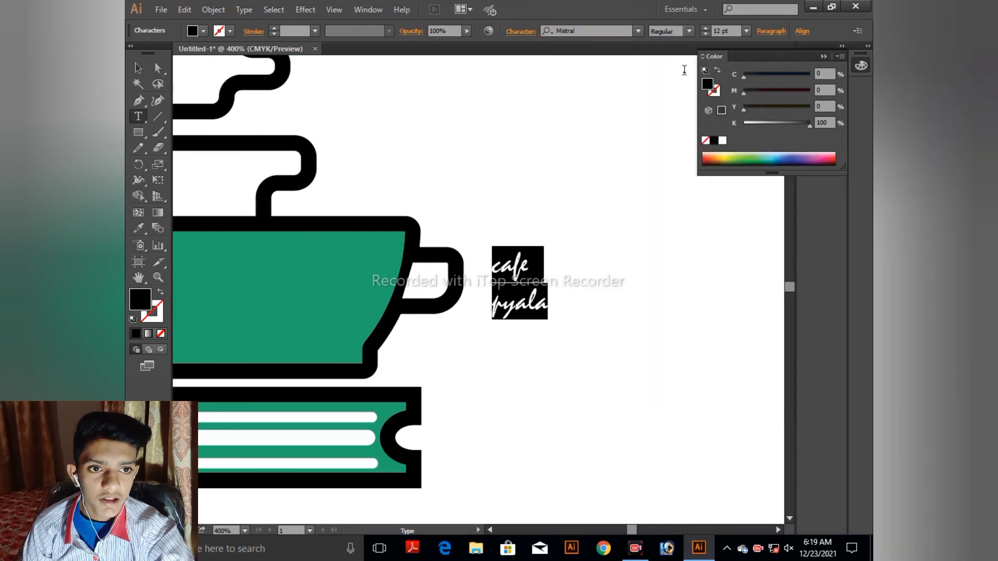
click(638, 31)
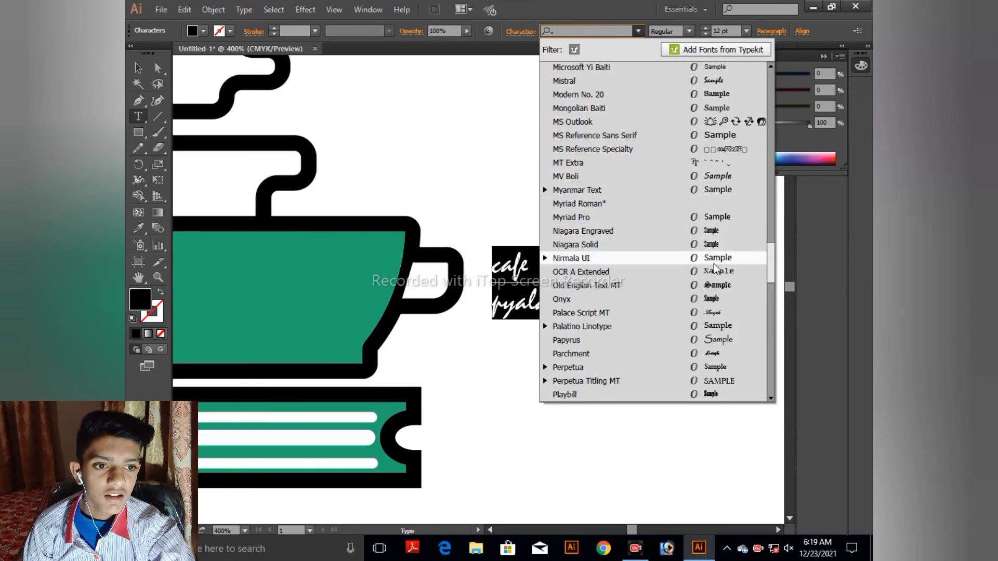
click(714, 341)
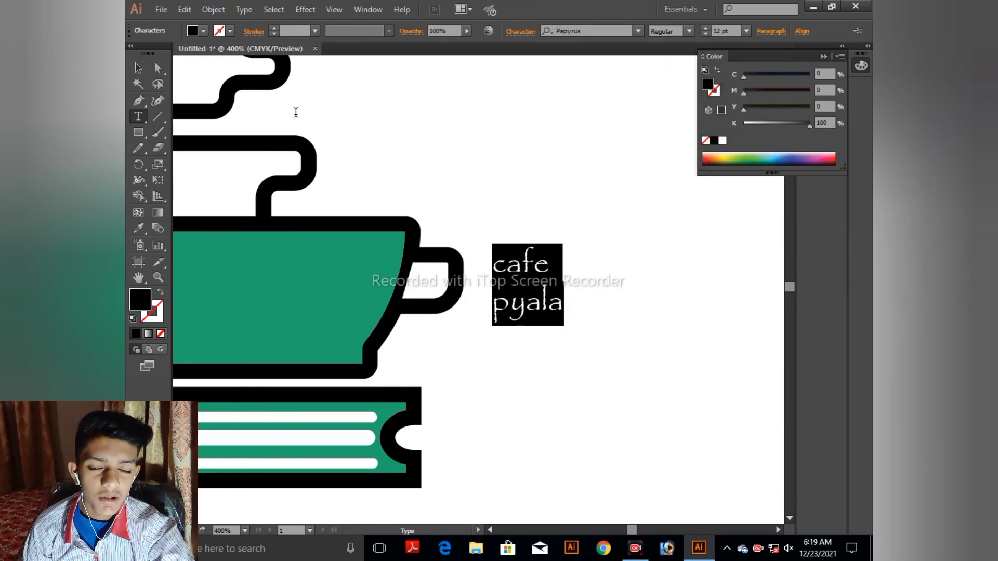
Scale the two-line text up to about 35 pt and shift it slightly up and left, close beside the cup handle.
click(137, 68)
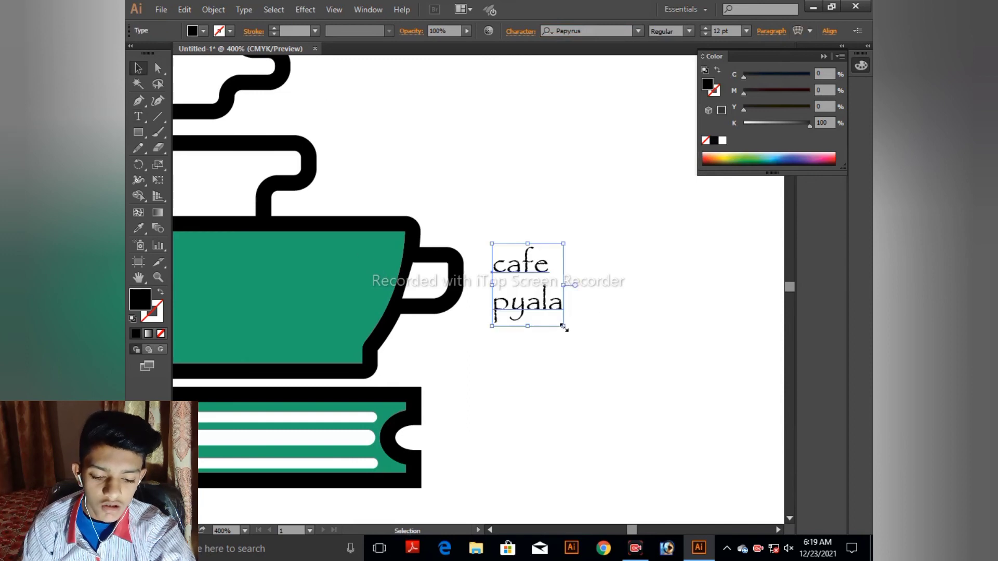
drag(566, 328, 702, 504)
drag(634, 438, 618, 403)
key(ctrl+minus)
key(ctrl+minus)
key(ctrl+minus)
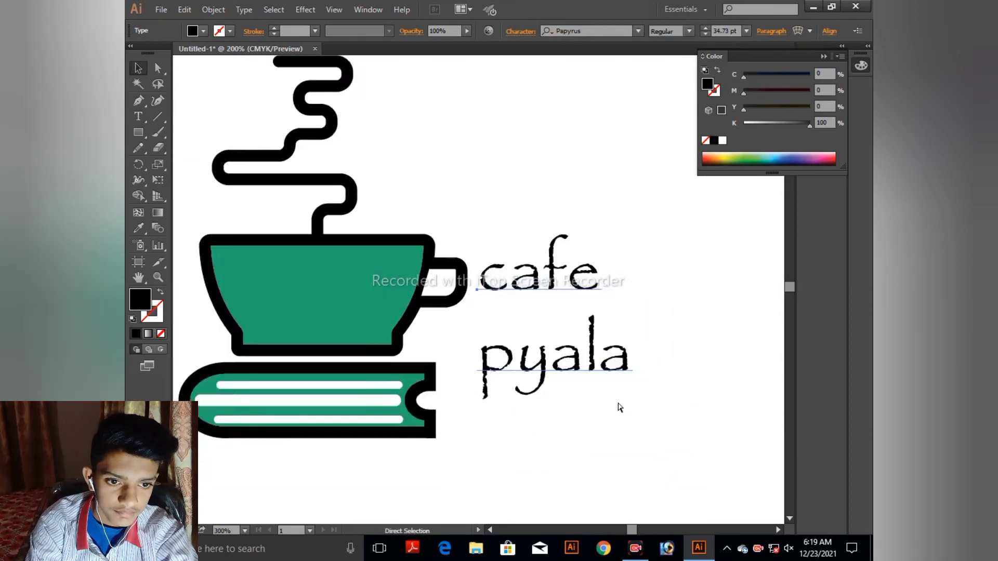
click(596, 365)
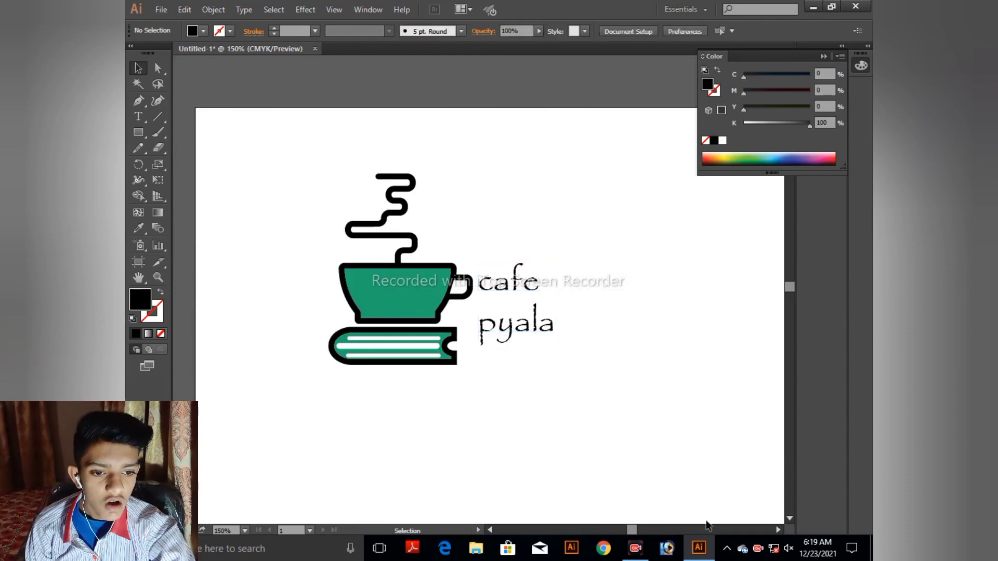
click(636, 549)
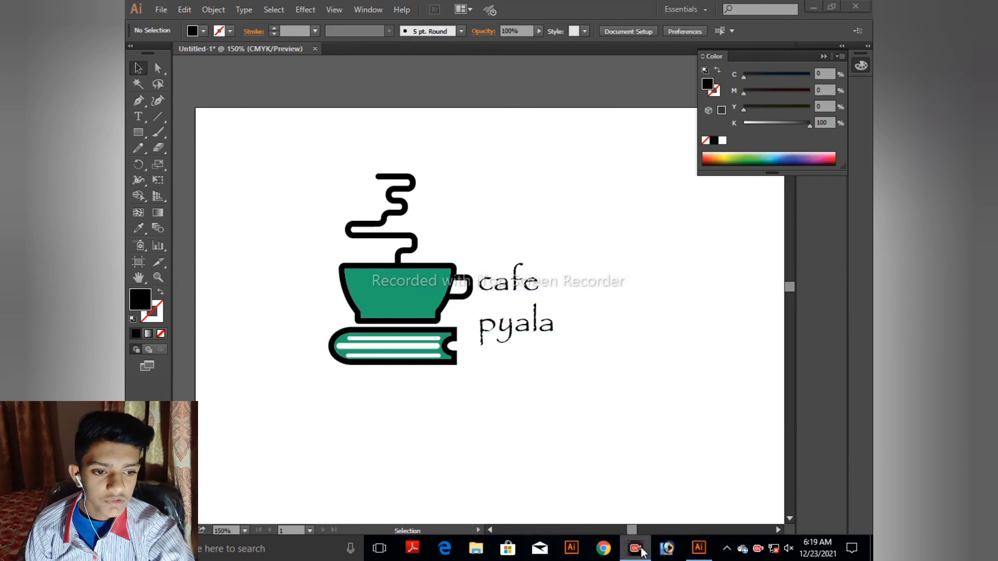